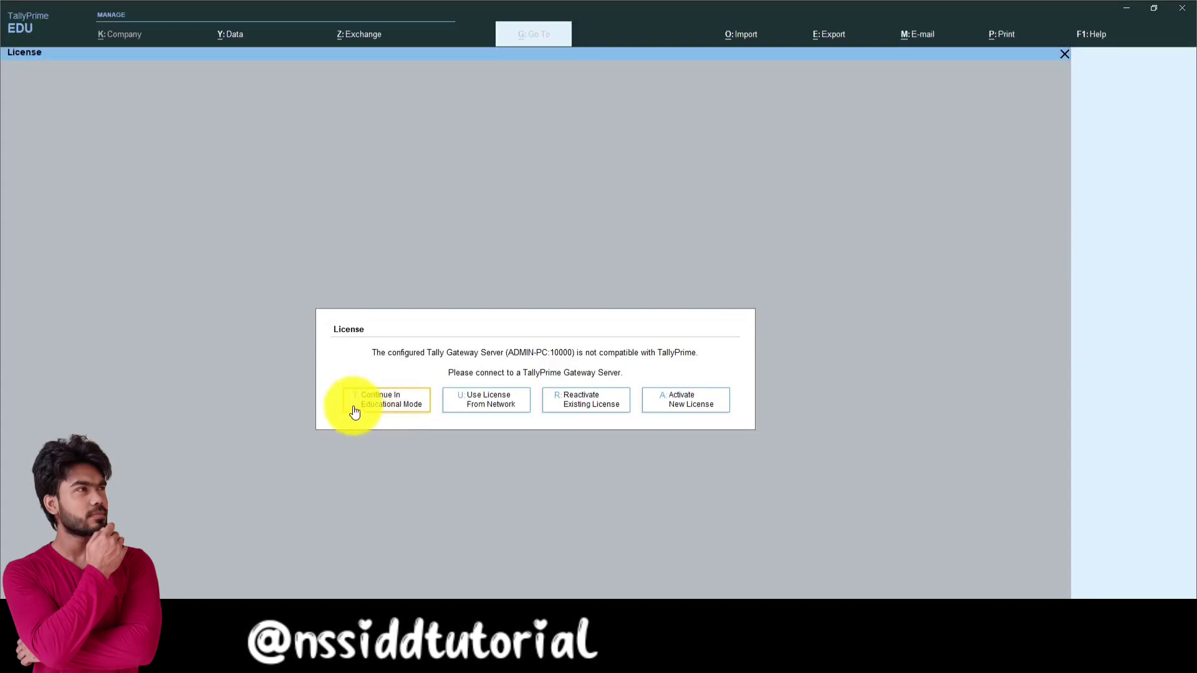
Step: Continue in educational mode to reach the Select Company list
left_click(389, 411)
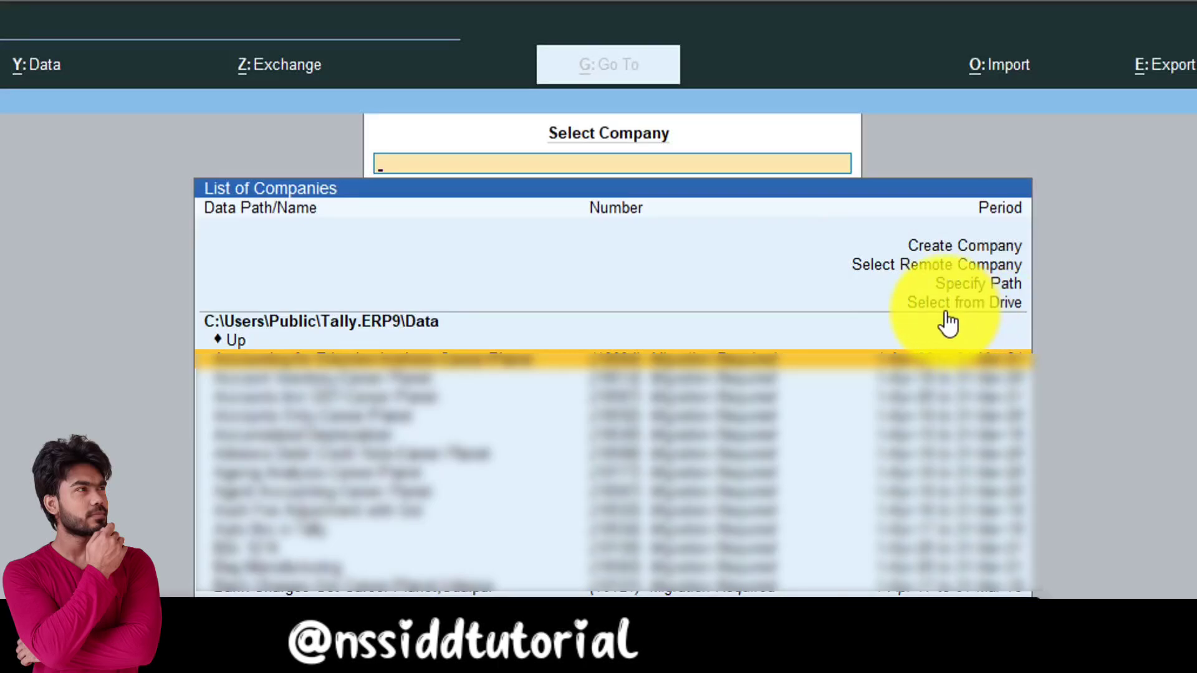
Step: Switch the company list to show drives C:\ to F:\ and the Desktop, Documents and Downloads folders
left_click(968, 308)
left_click(967, 305)
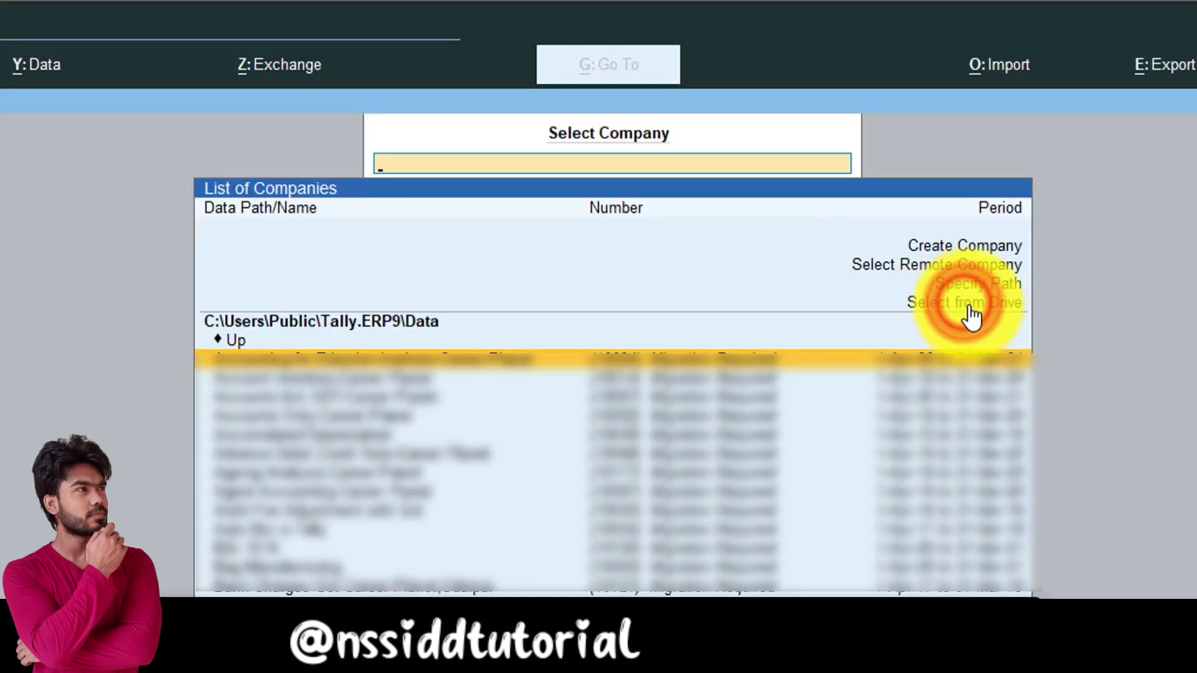
left_click(967, 312)
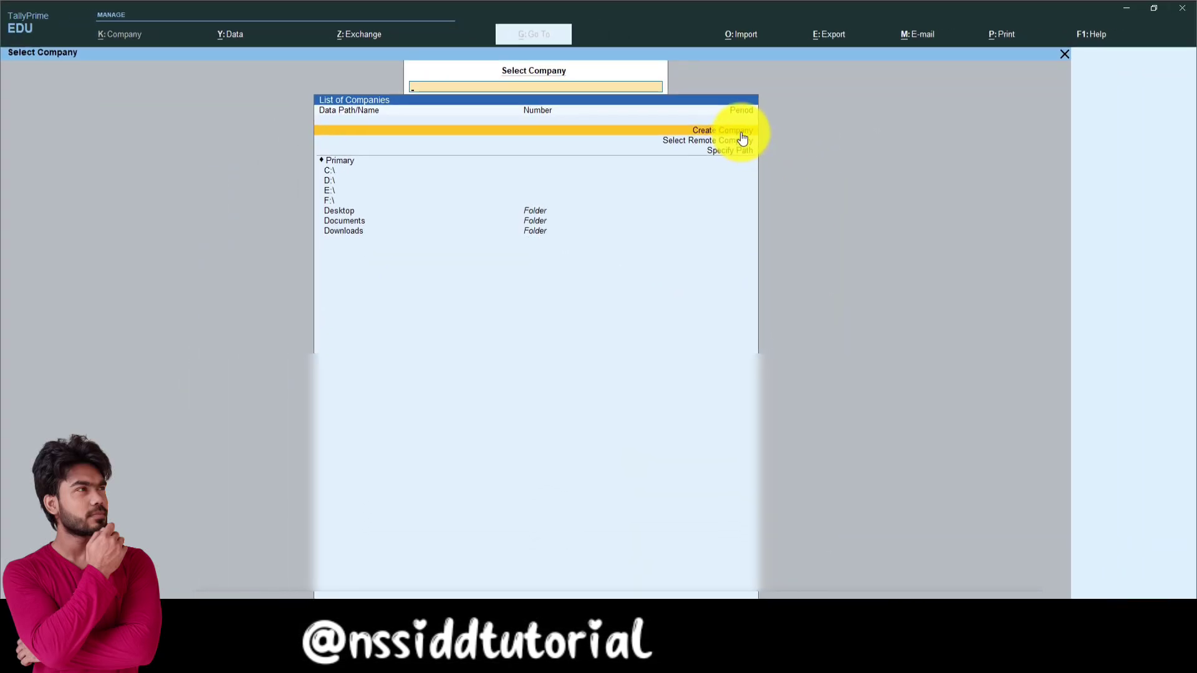
Step: Begin a new company 'ABC Pvt. Ltd' in Rajasthan and bring up its F12 configuration
left_click(725, 132)
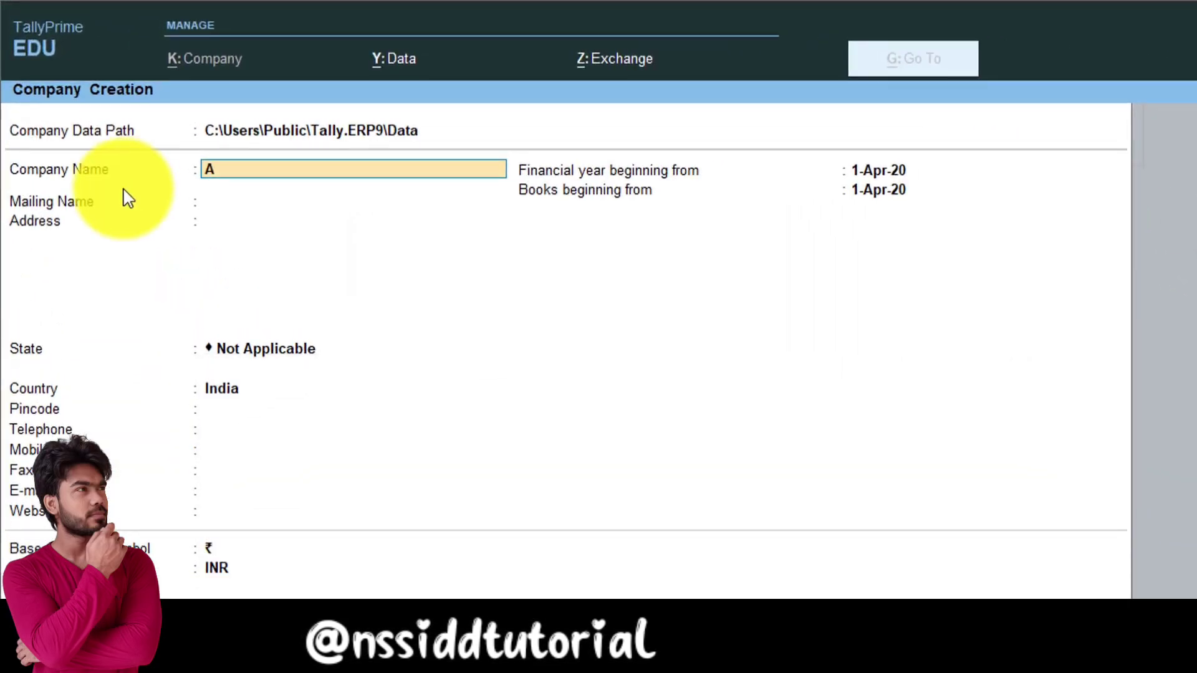
type("ABC Pvt. Ltd")
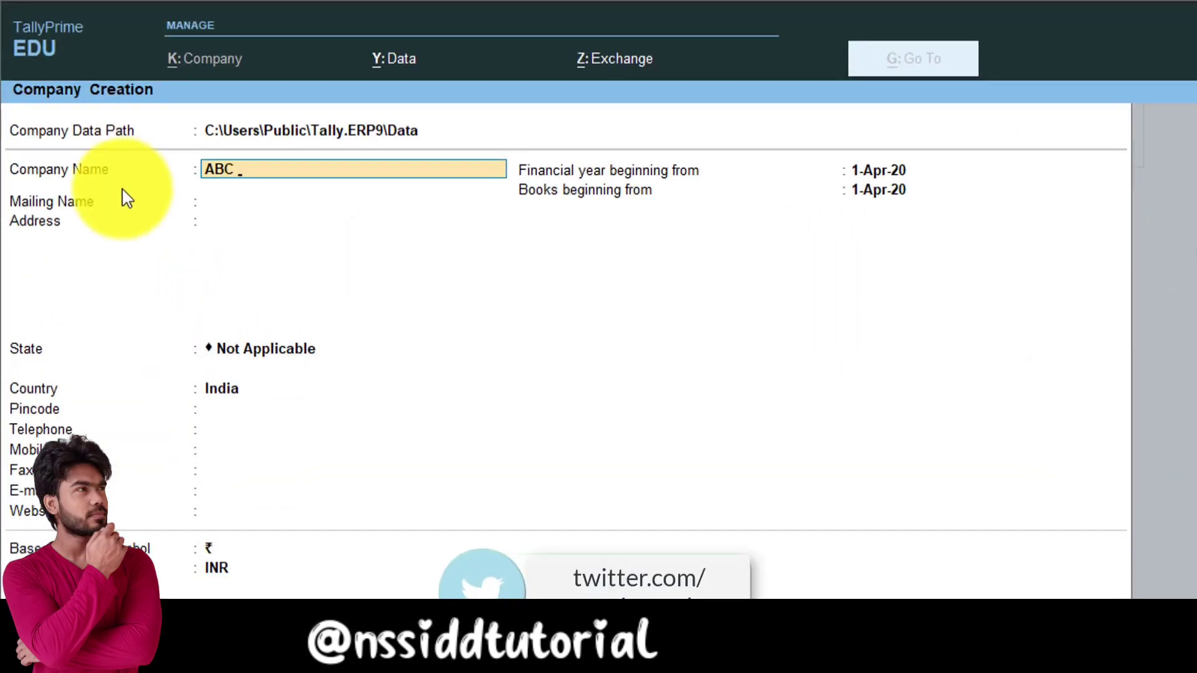
key("Return")
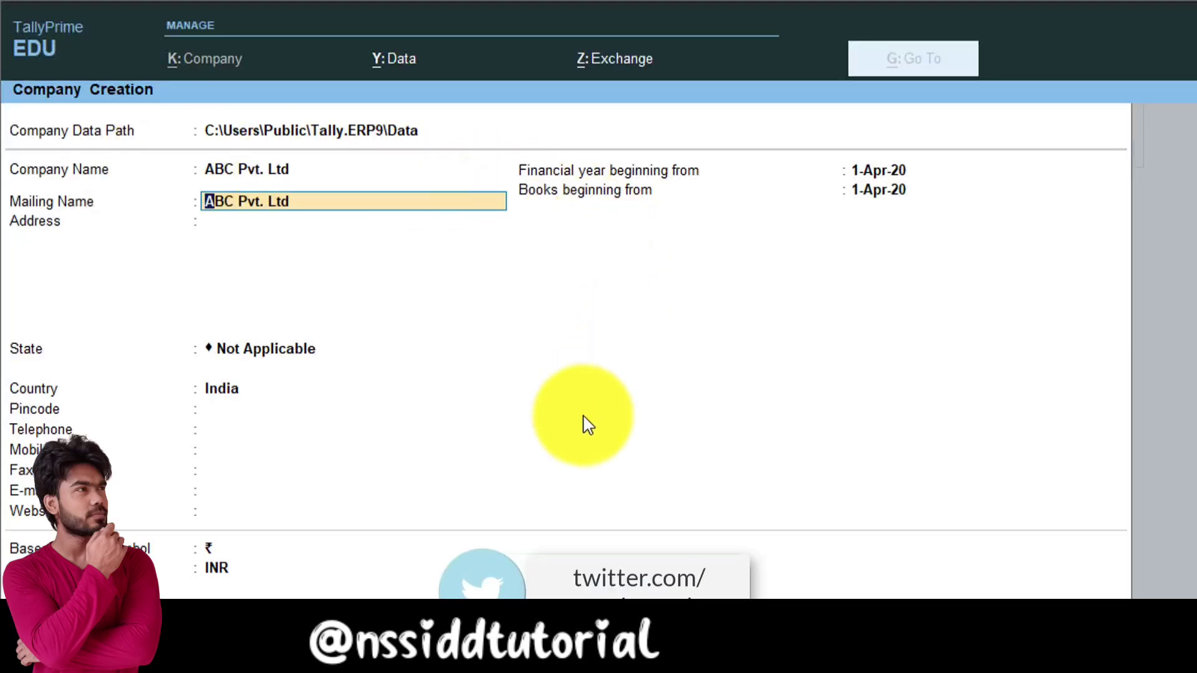
key("Return")
key("Return")
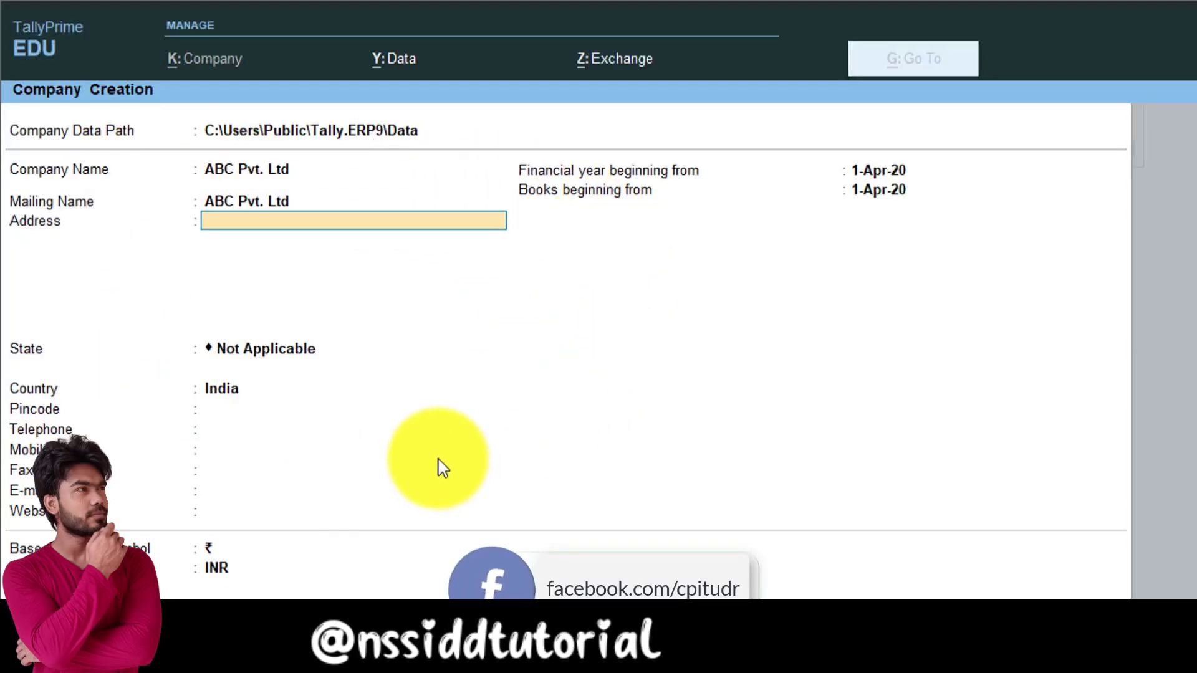
type("R")
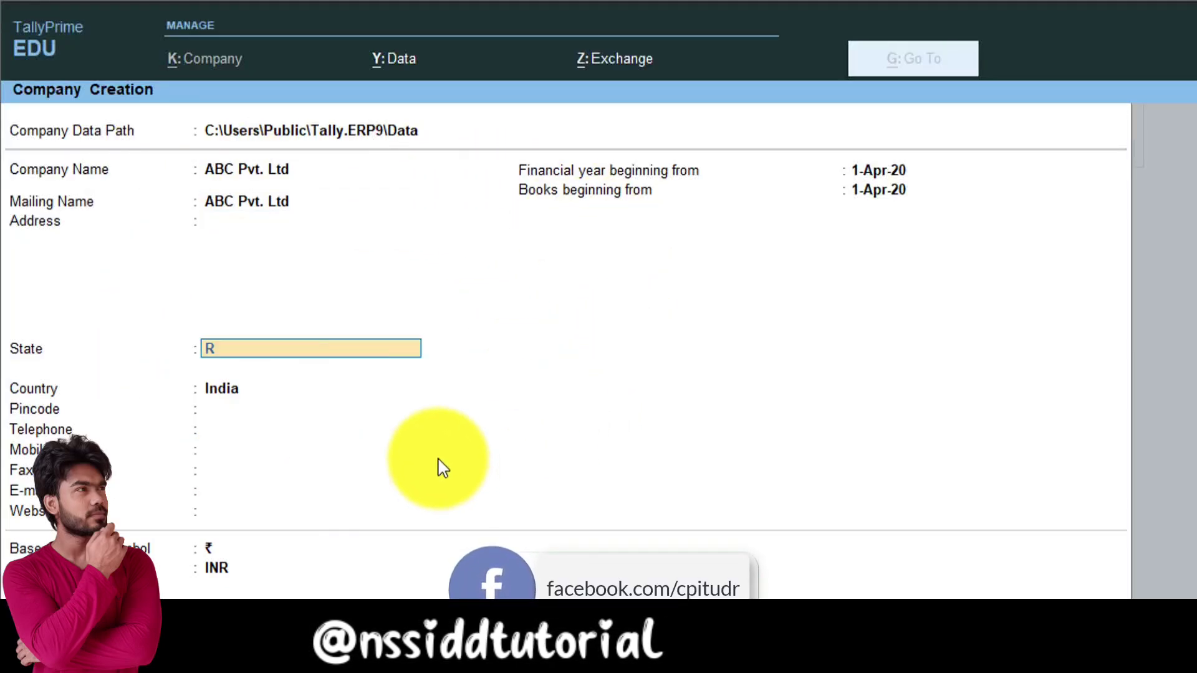
key("Return")
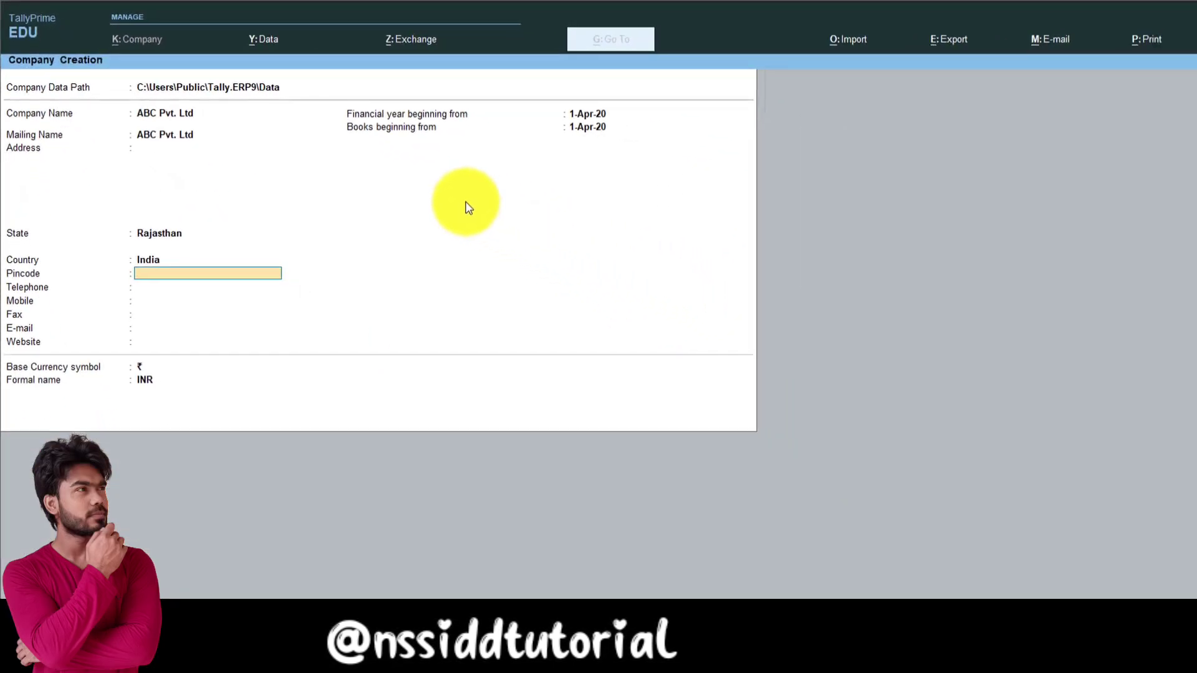
key("F12")
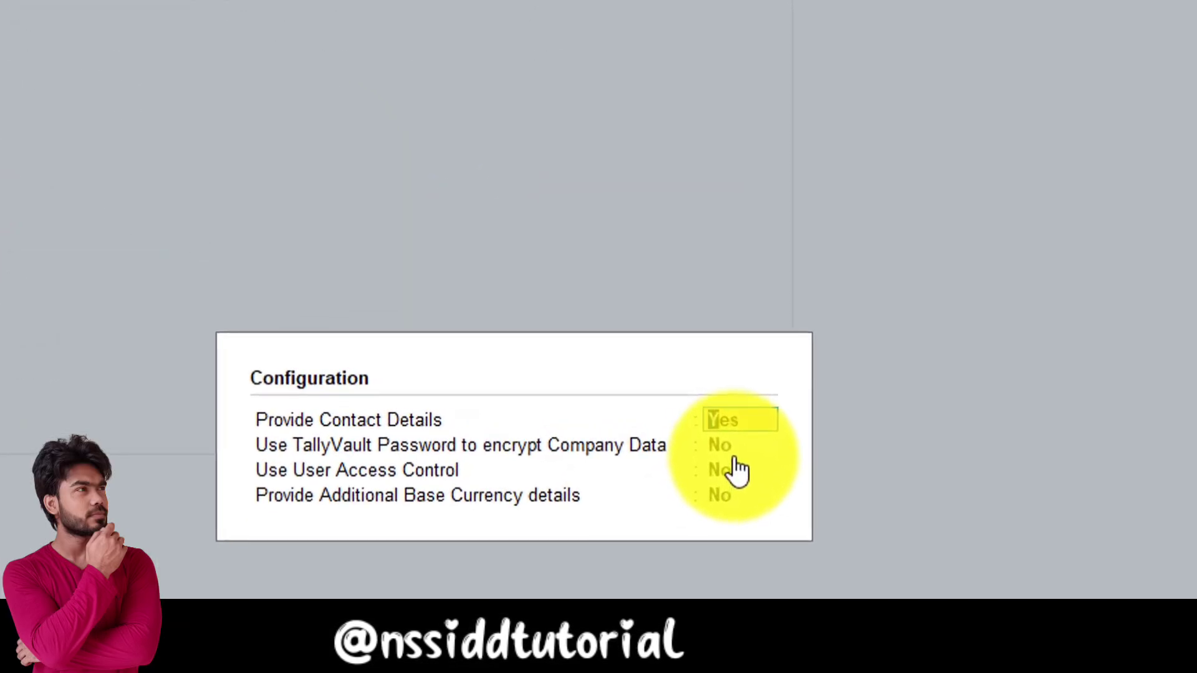
Step: Set Use User Access Control and Additional Base Currency details to Yes
left_click(739, 474)
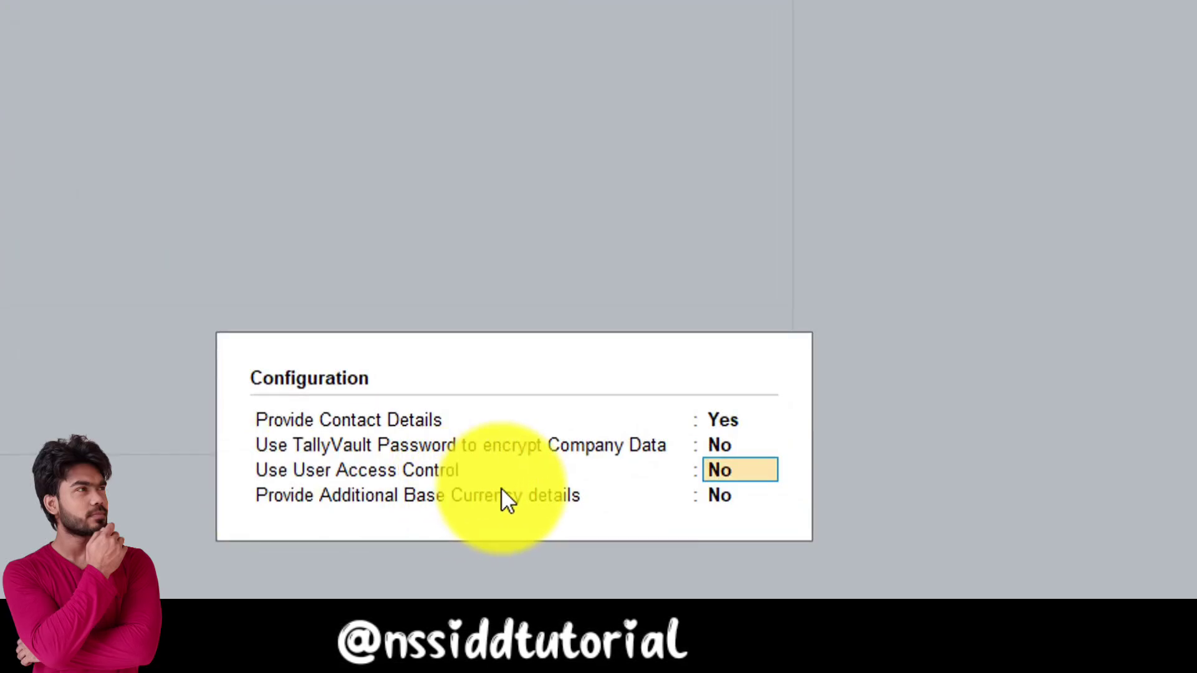
type("yy")
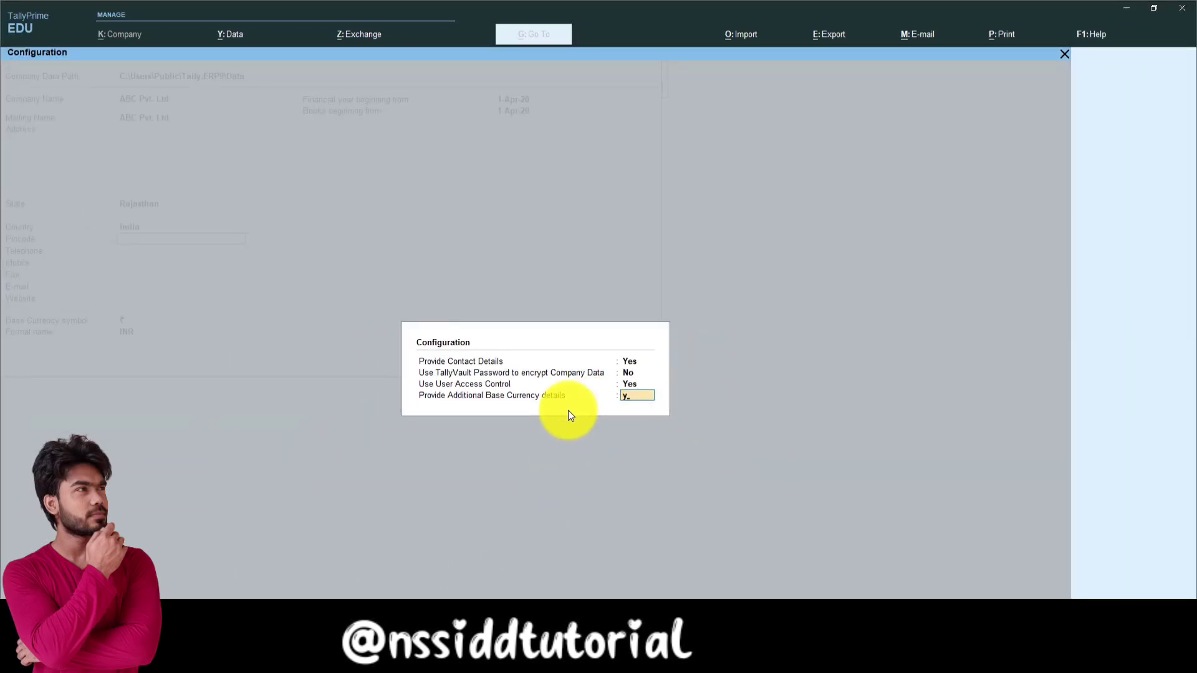
key("Return")
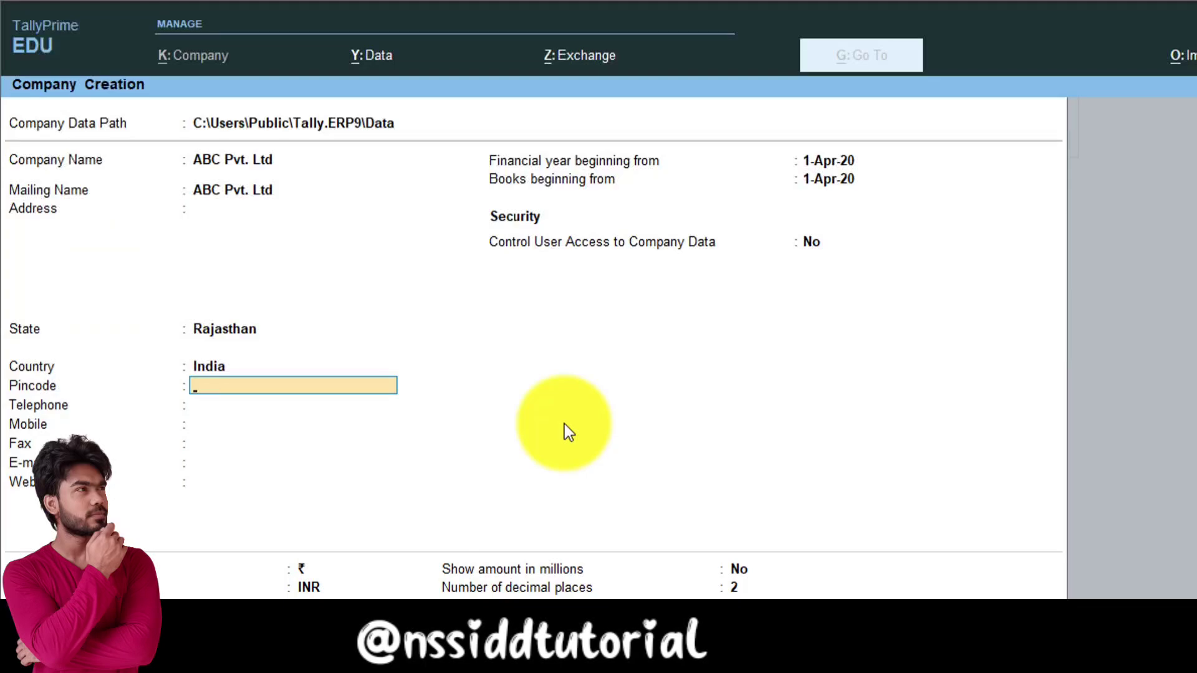
Step: Set Control User Access to Yes and accept the form to create Abc Pvt. Ltd
key("Return")
key("Return")
key("Return")
key("Return")
key("Return")
key("Return")
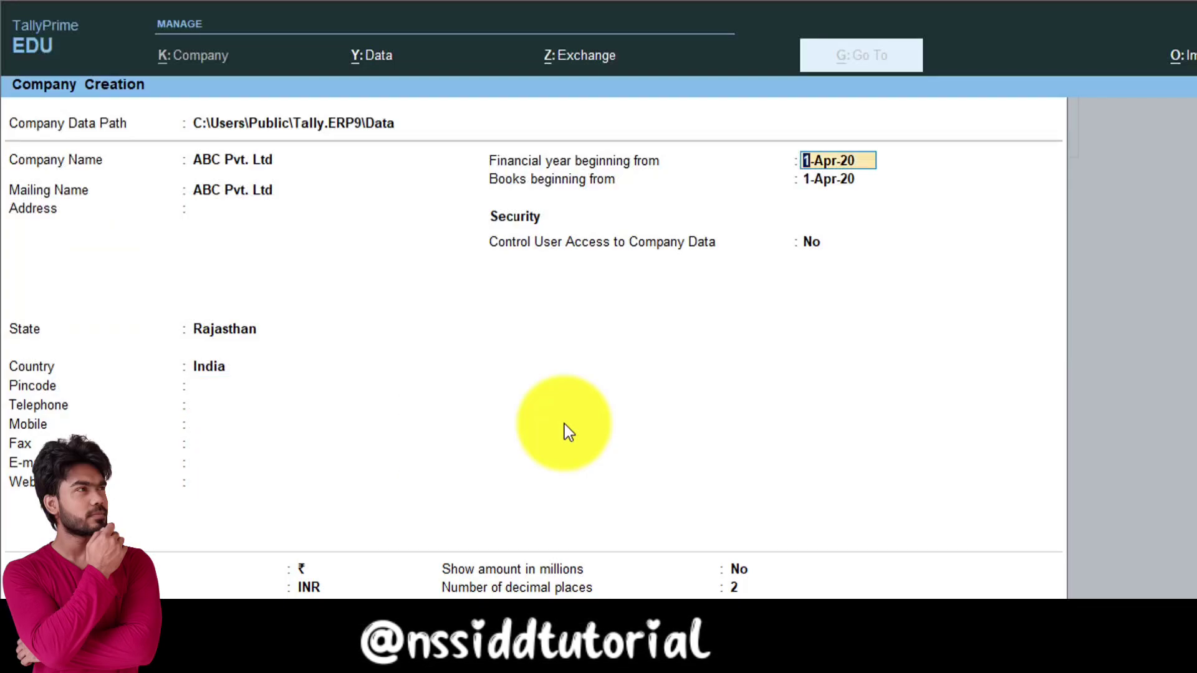
key("Return")
key("Return")
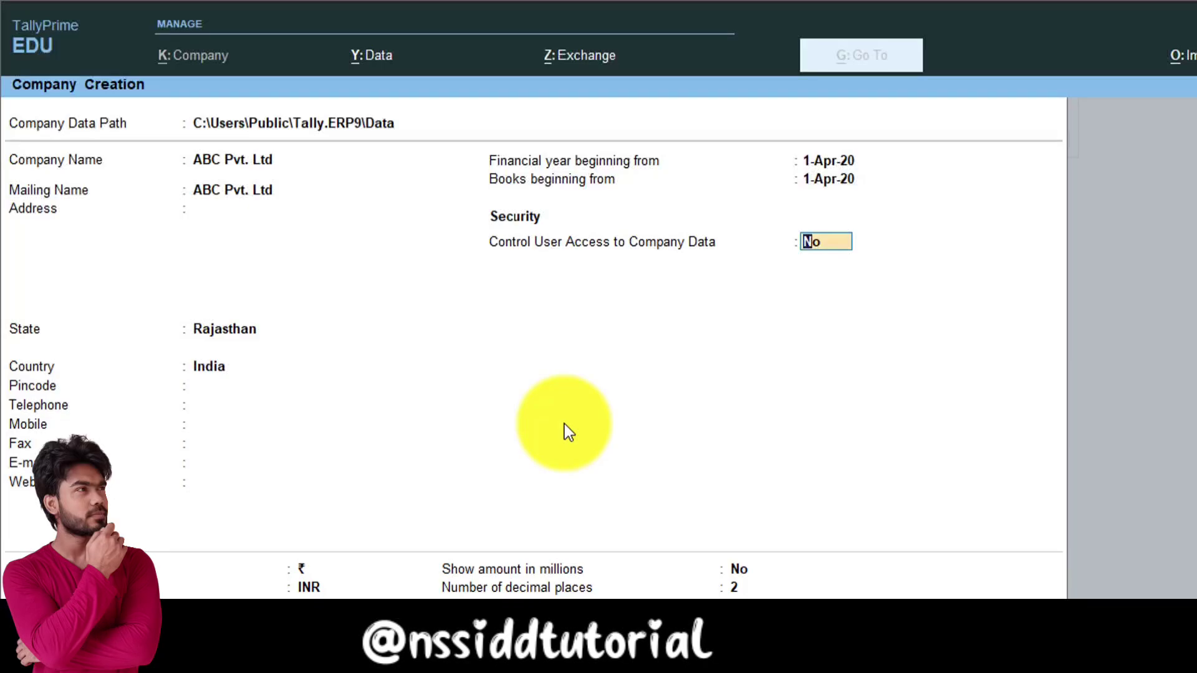
type("y")
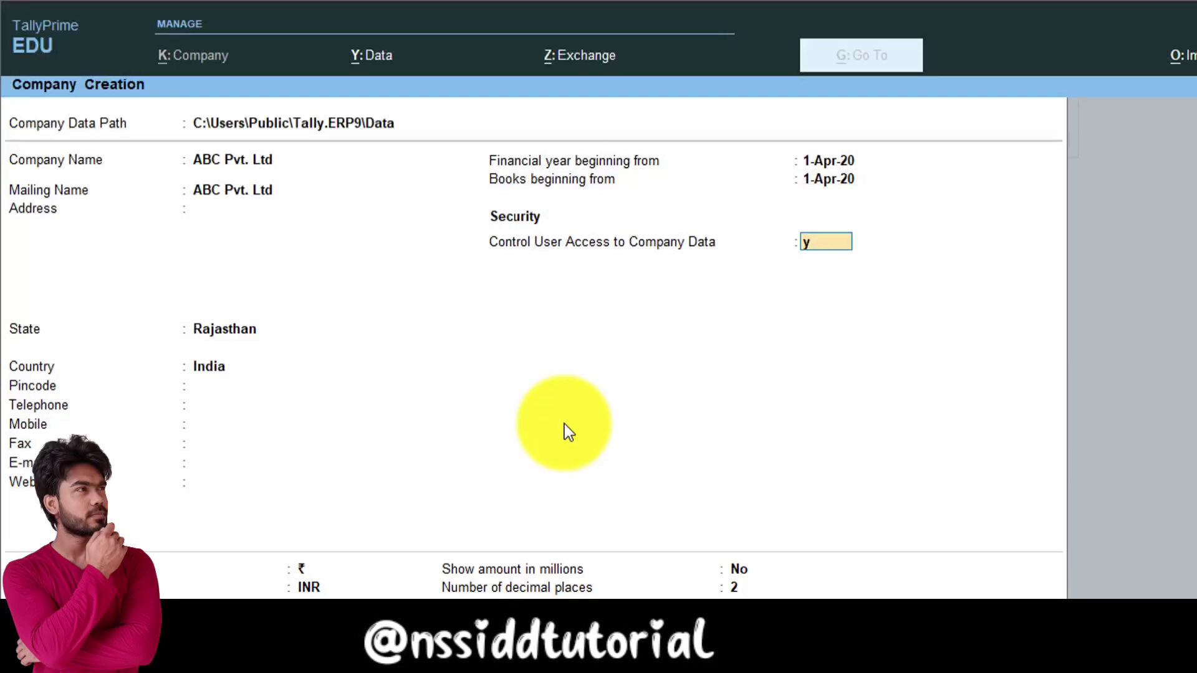
key("Return")
key("Escape")
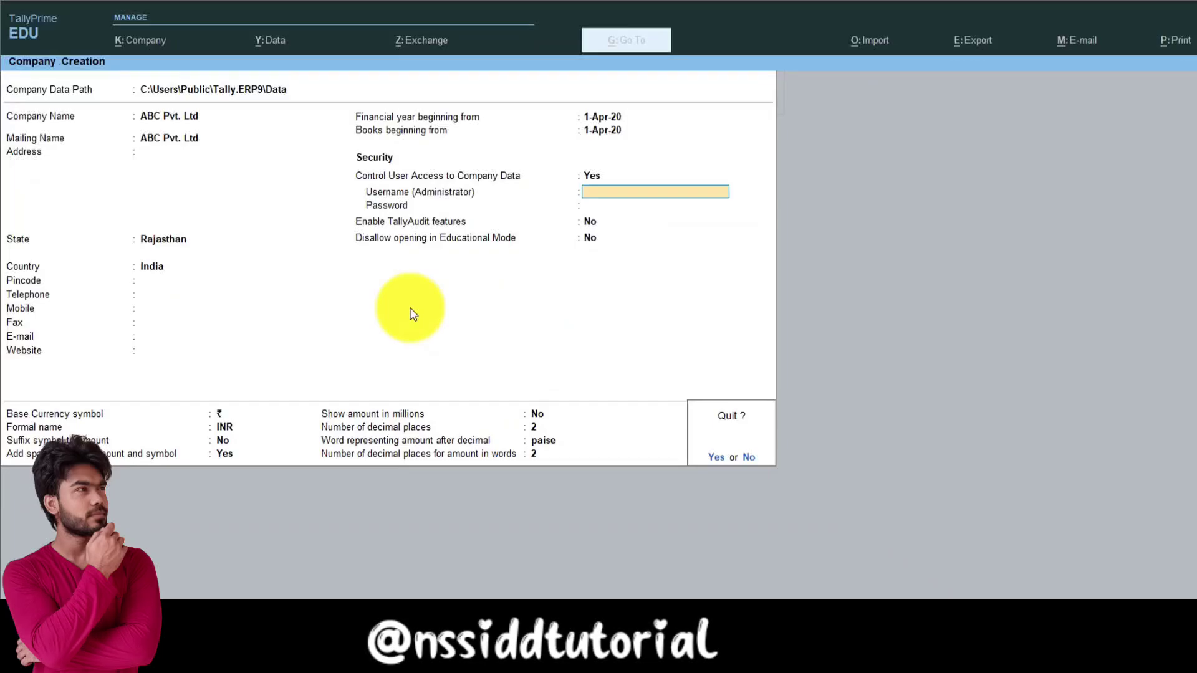
key("y")
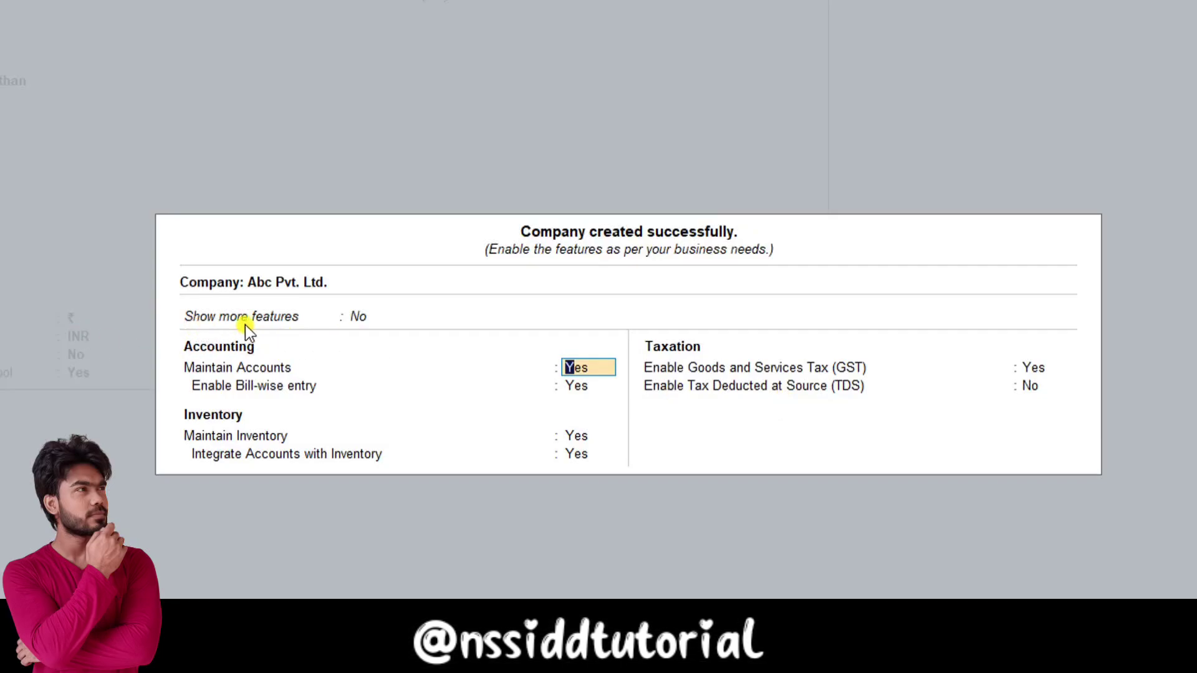
Step: Set Show more features and Show all features to Yes on the features screen
left_click(362, 322)
left_click(429, 333)
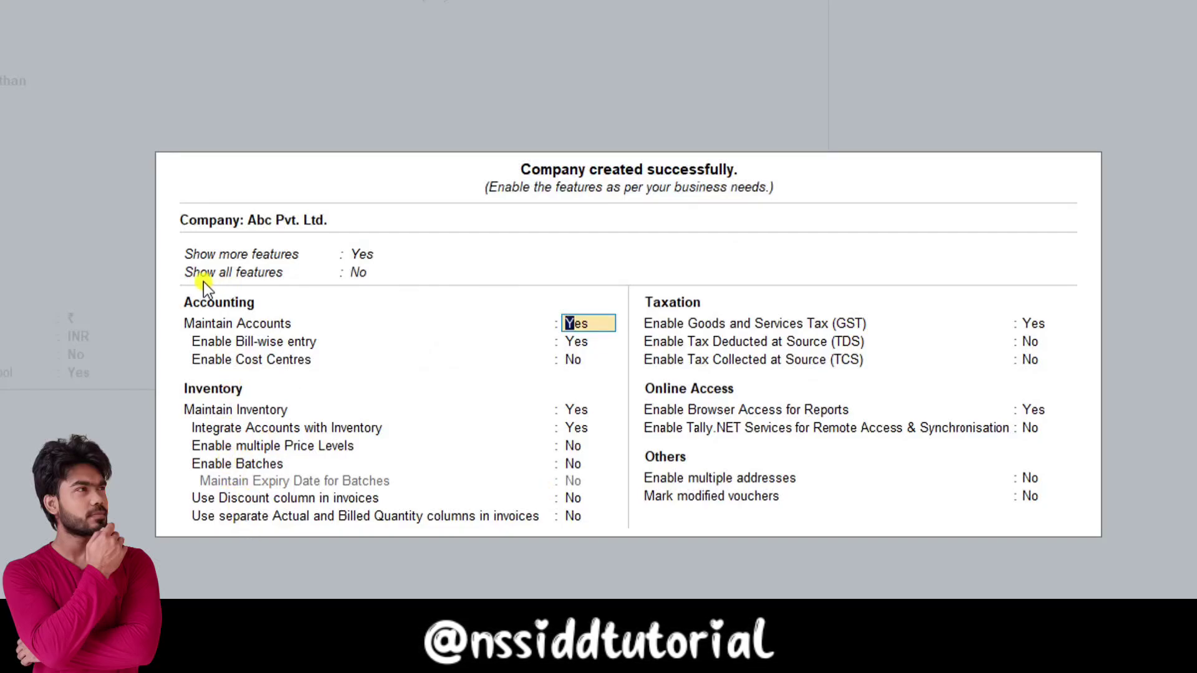
left_click(358, 272)
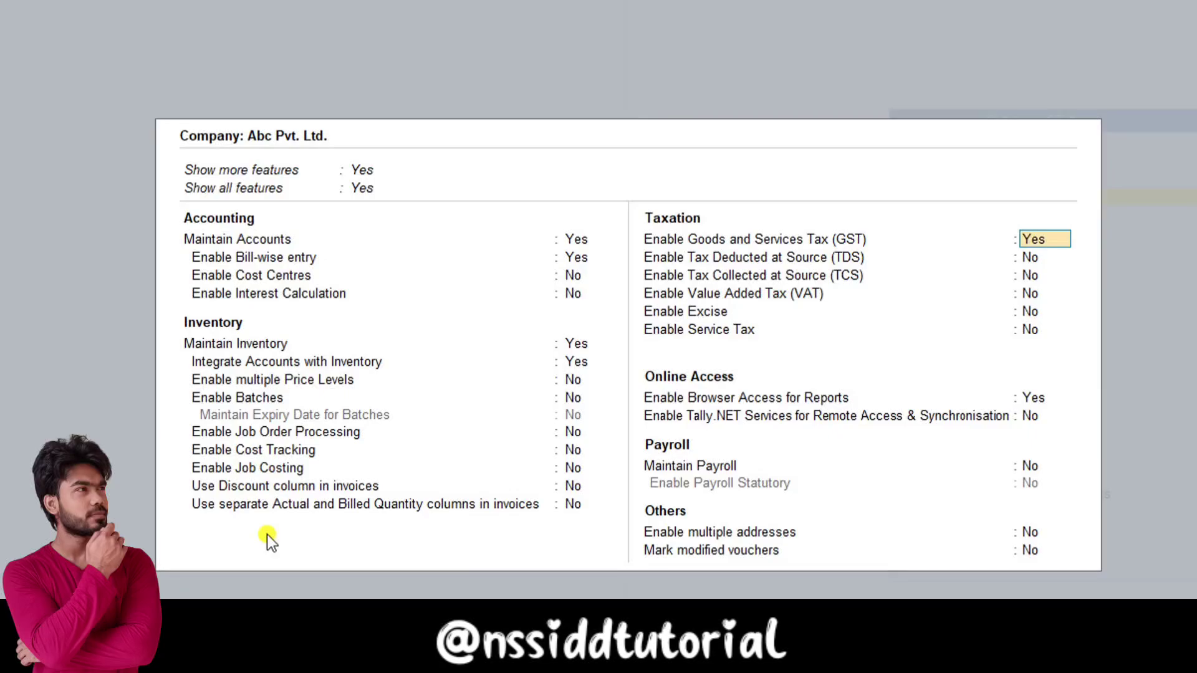
Step: Keep GST state Rajasthan and Regular registration type, then accept the GST details
key("Return")
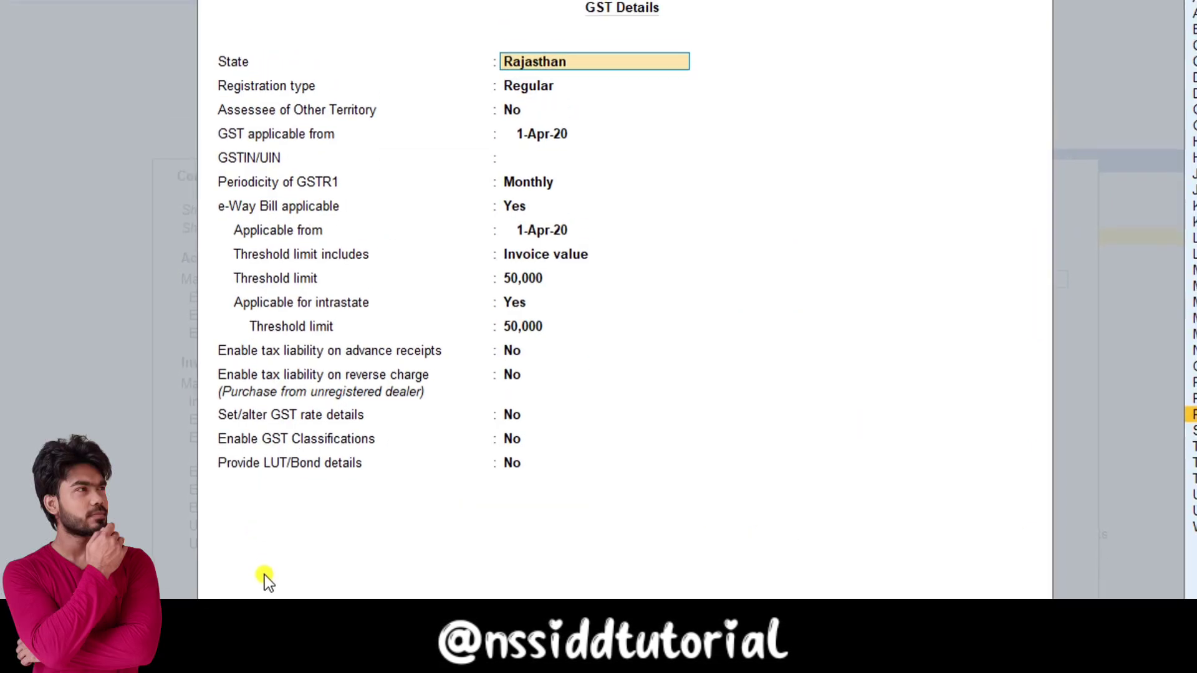
key("Escape")
key("Escape")
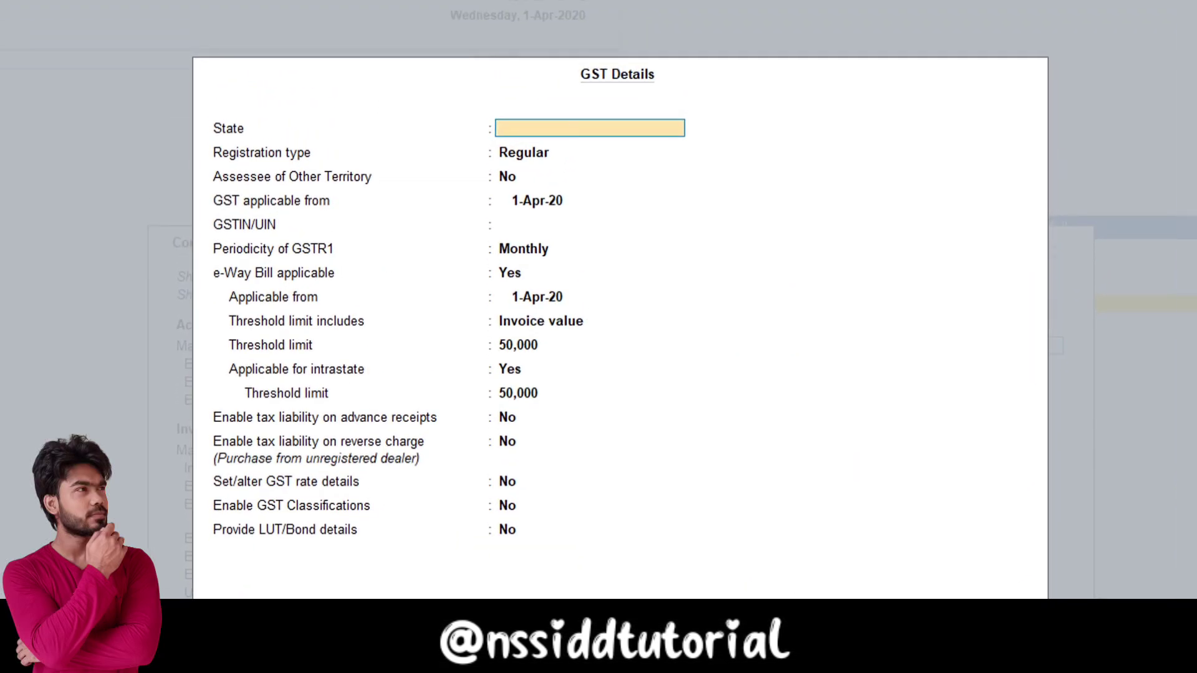
key("Escape")
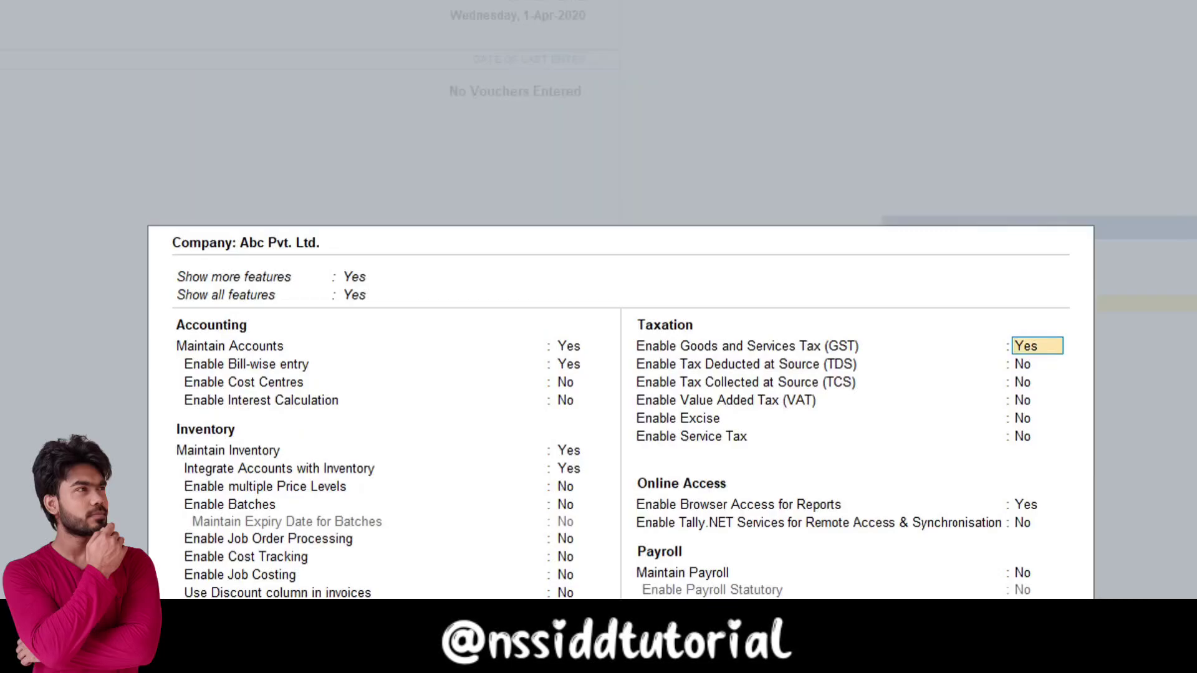
key("Return")
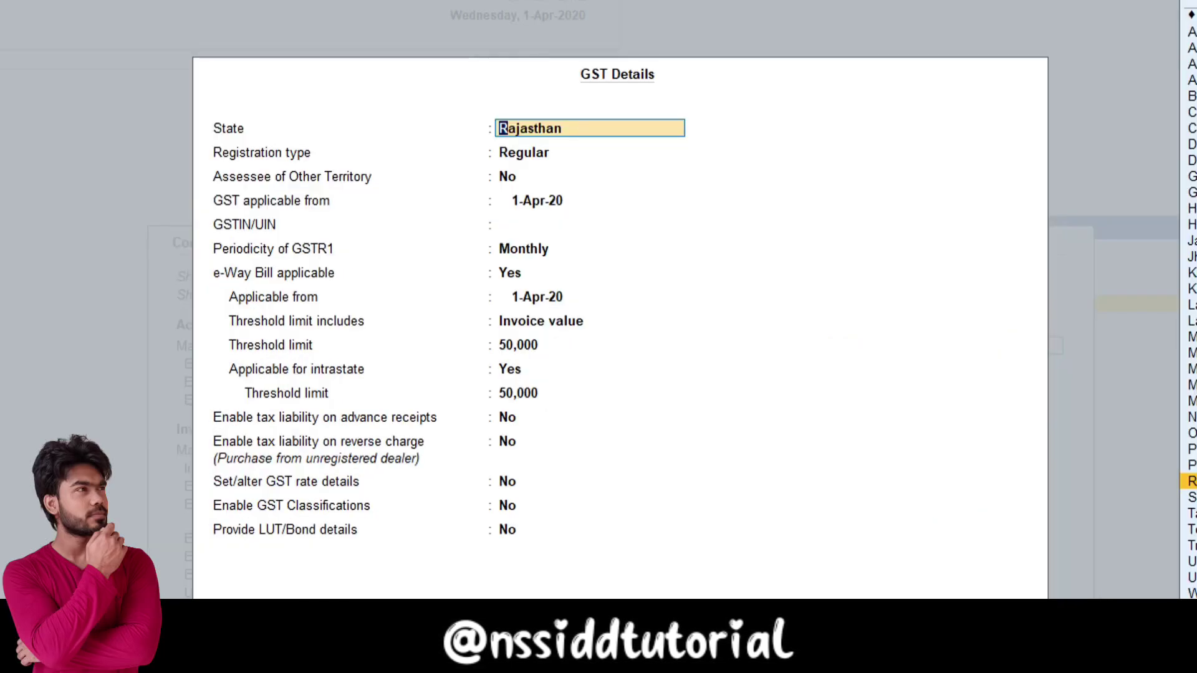
key("Return")
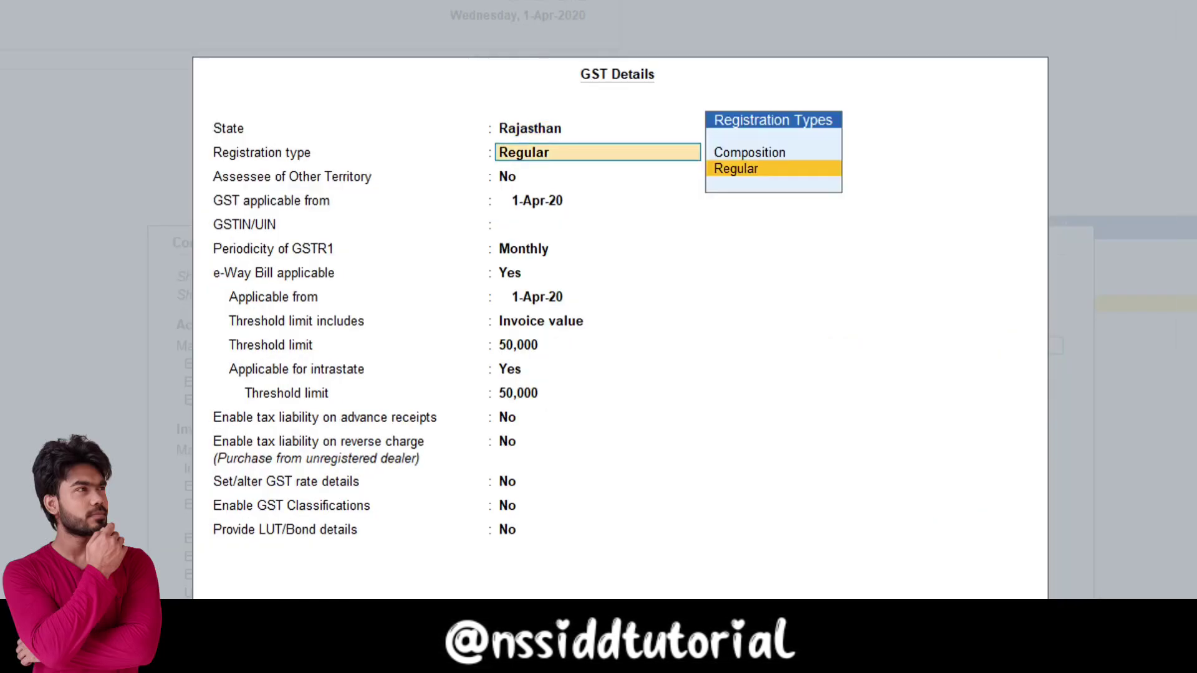
key("Return")
key("Return")
key("Return")
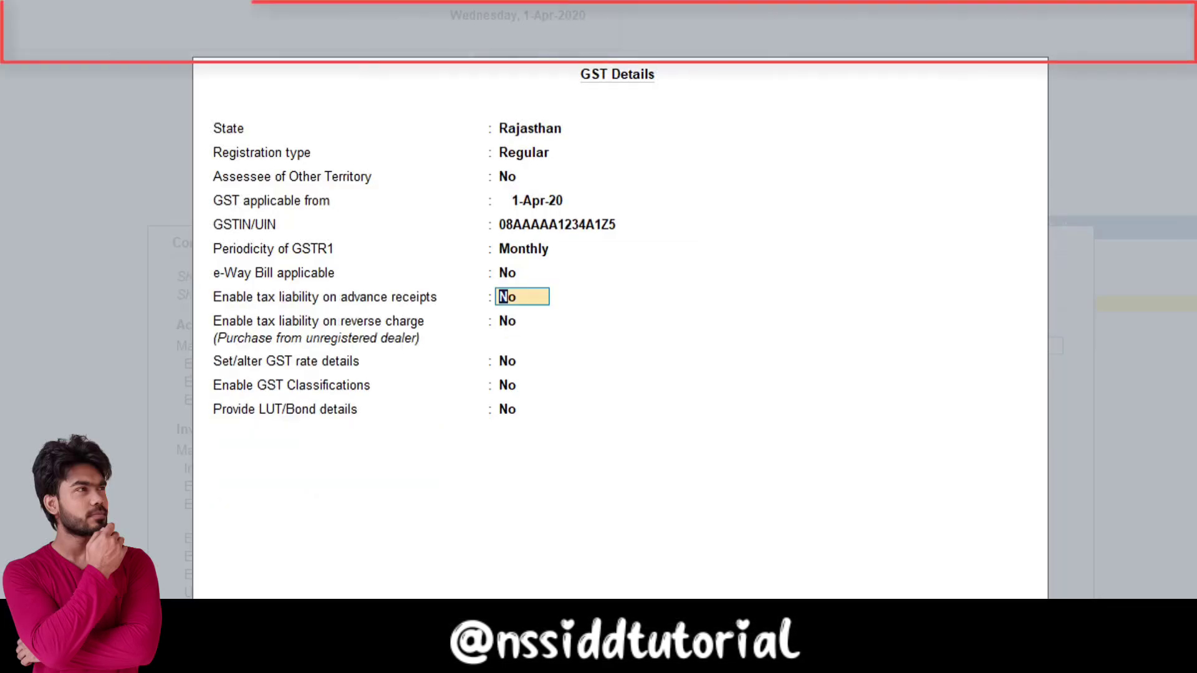
key("ctrl+a")
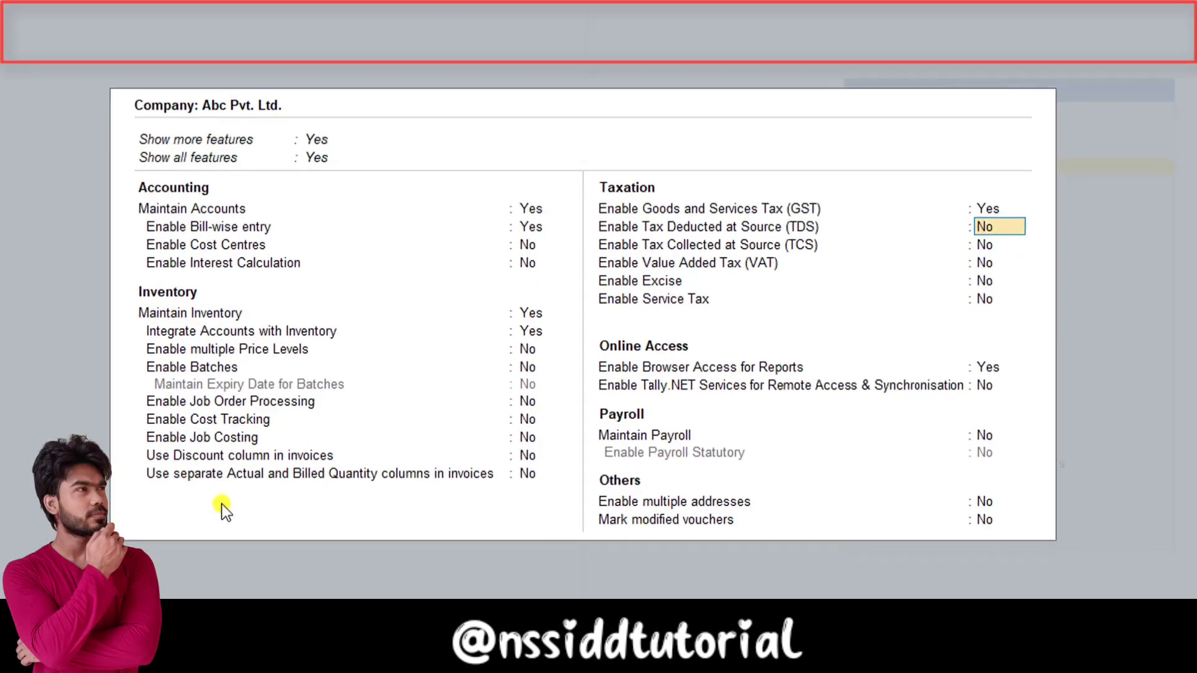
Step: Accept the company features to reach the Gateway of Tally for Abc Pvt. Ltd
key("ctrl+a")
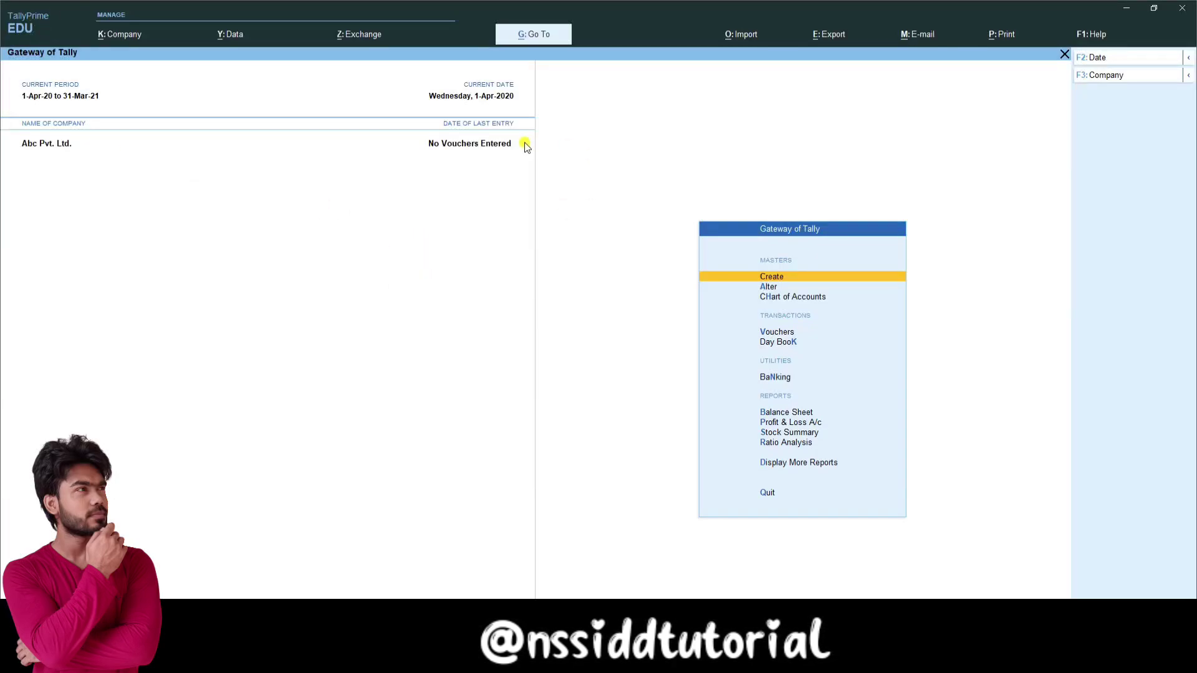
left_click(131, 40)
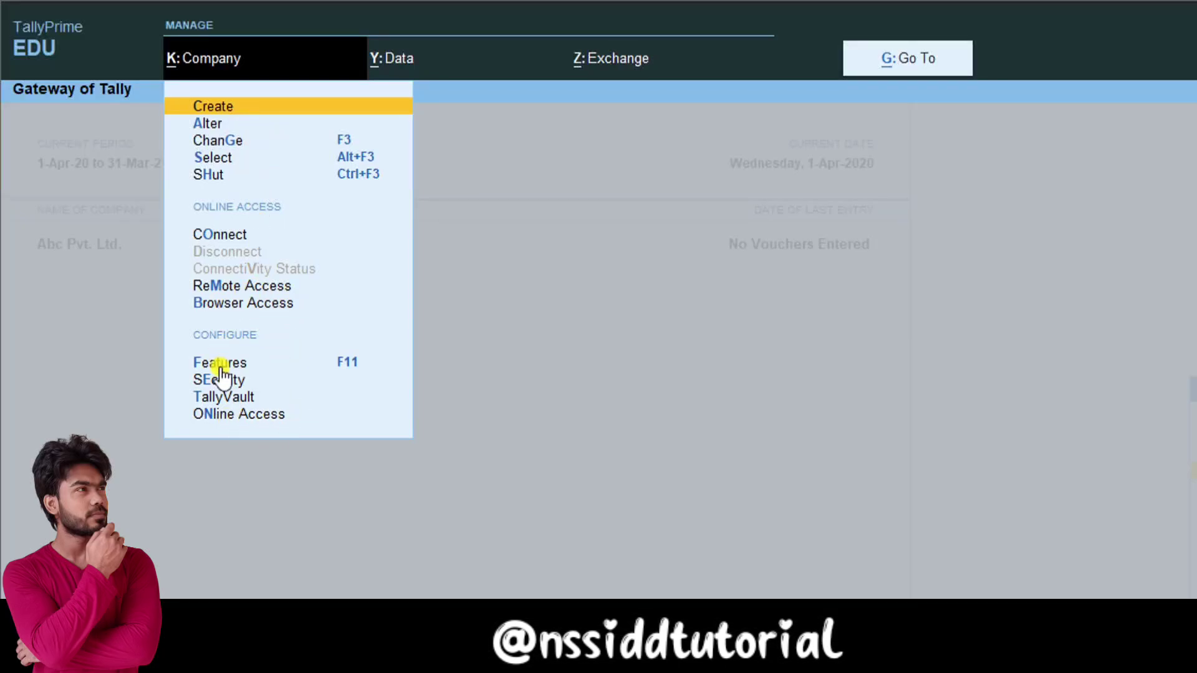
left_click(398, 61)
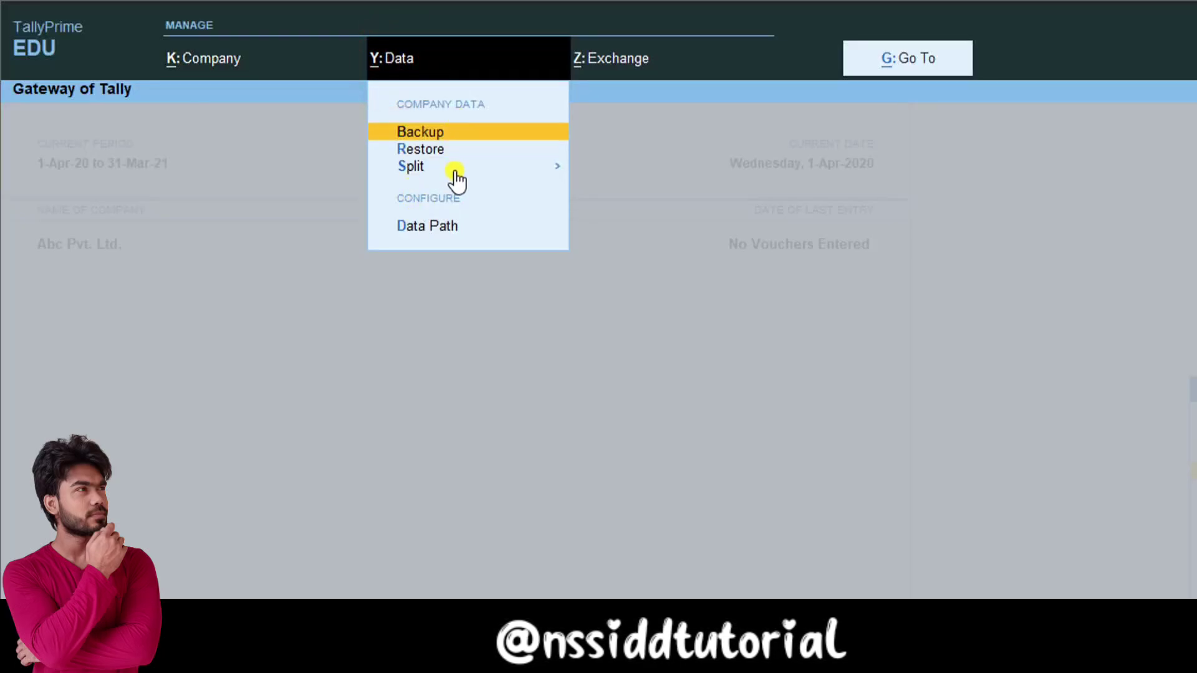
left_click(614, 58)
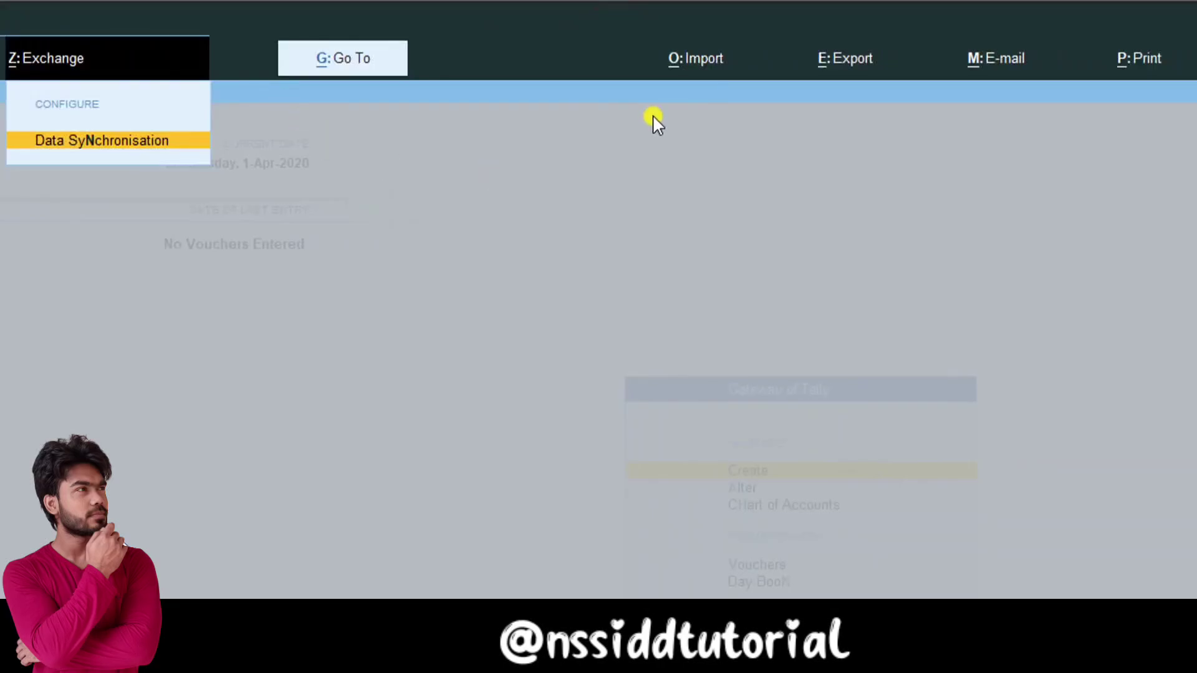
left_click(692, 58)
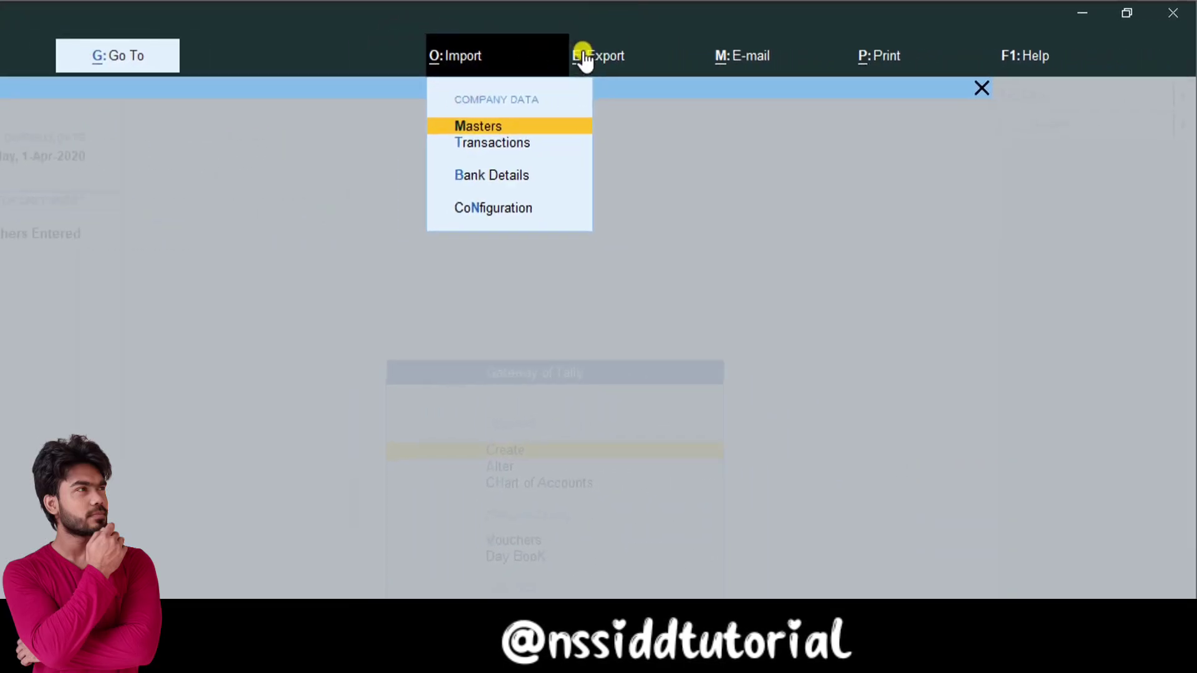
left_click(686, 130)
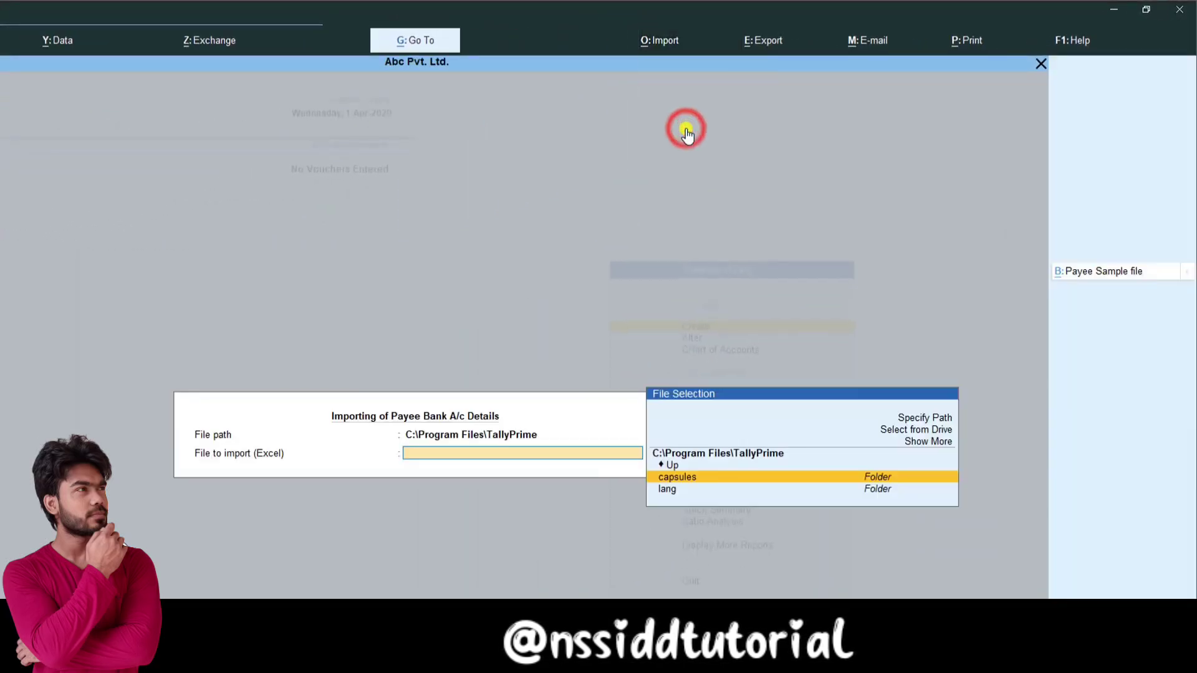
key("Escape")
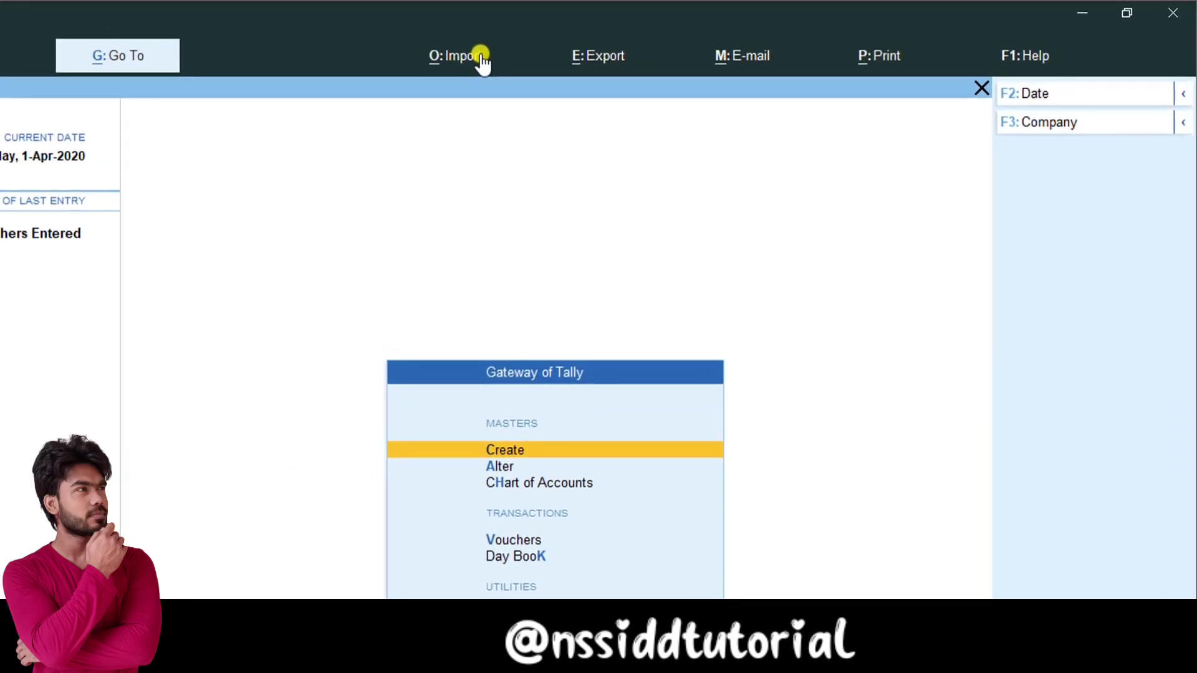
left_click(561, 51)
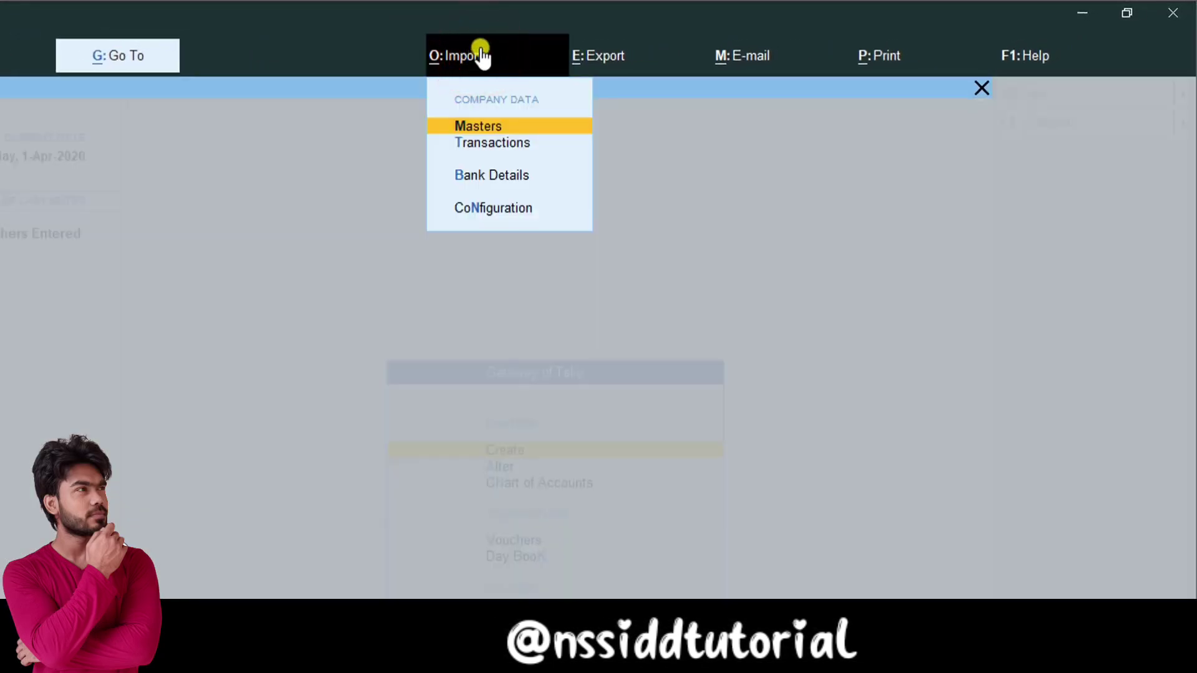
left_click(591, 58)
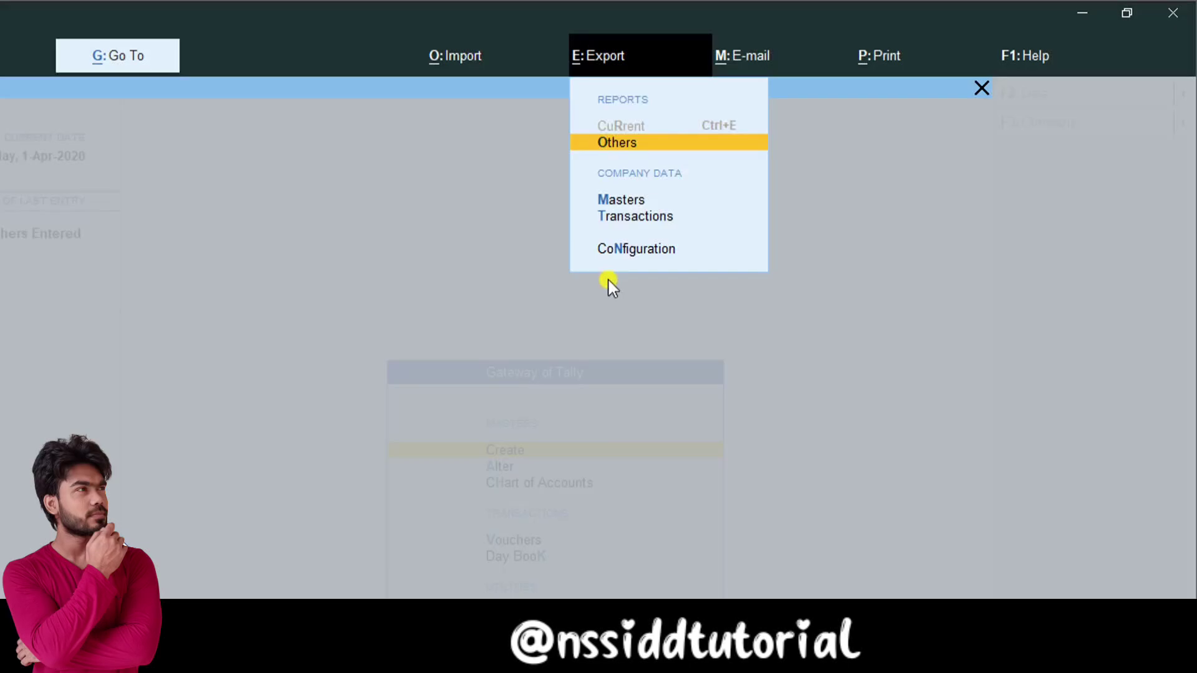
left_click(749, 52)
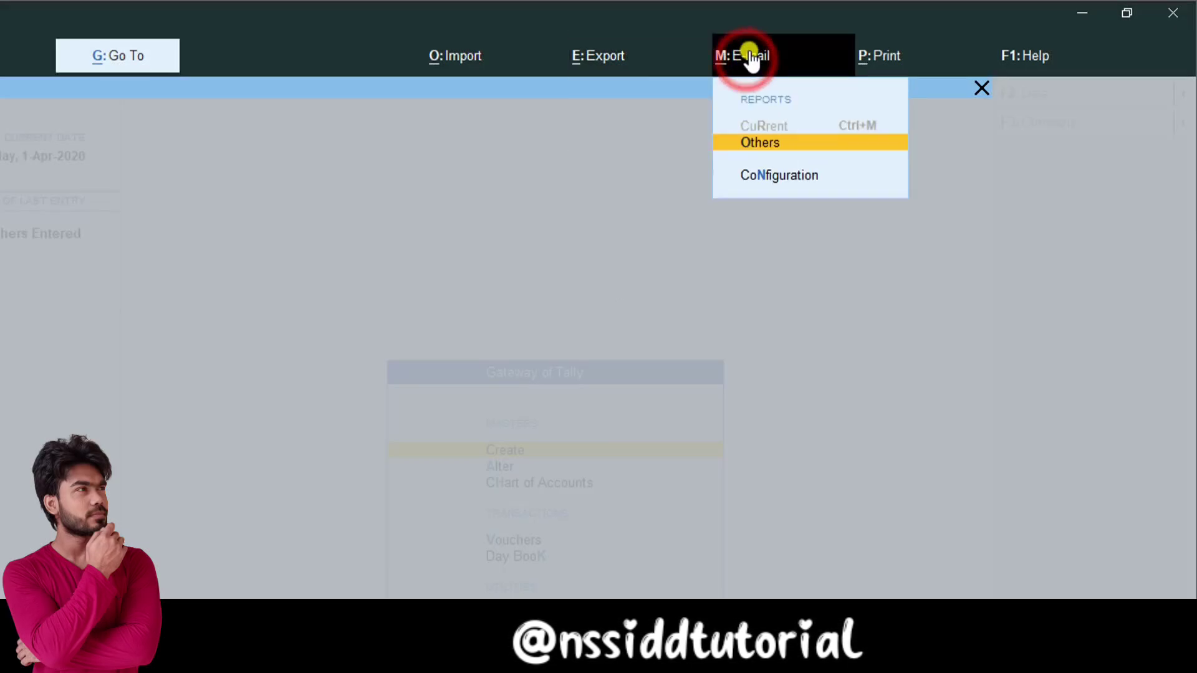
left_click(875, 54)
left_click(1032, 55)
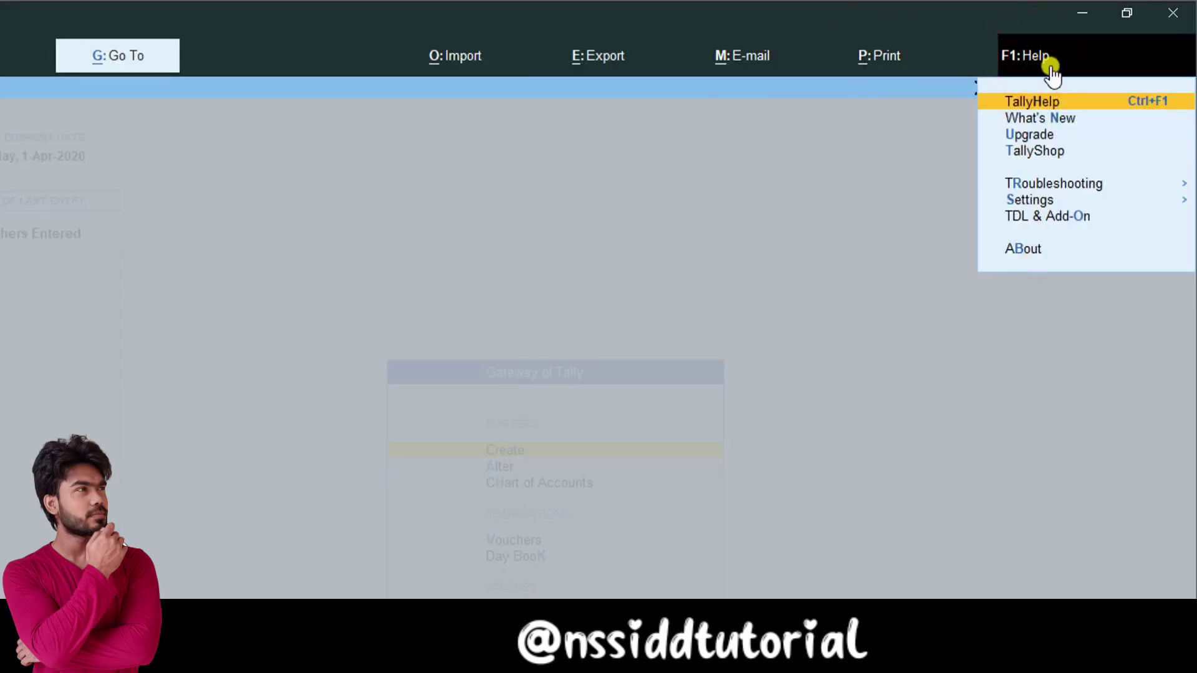
left_click(1038, 184)
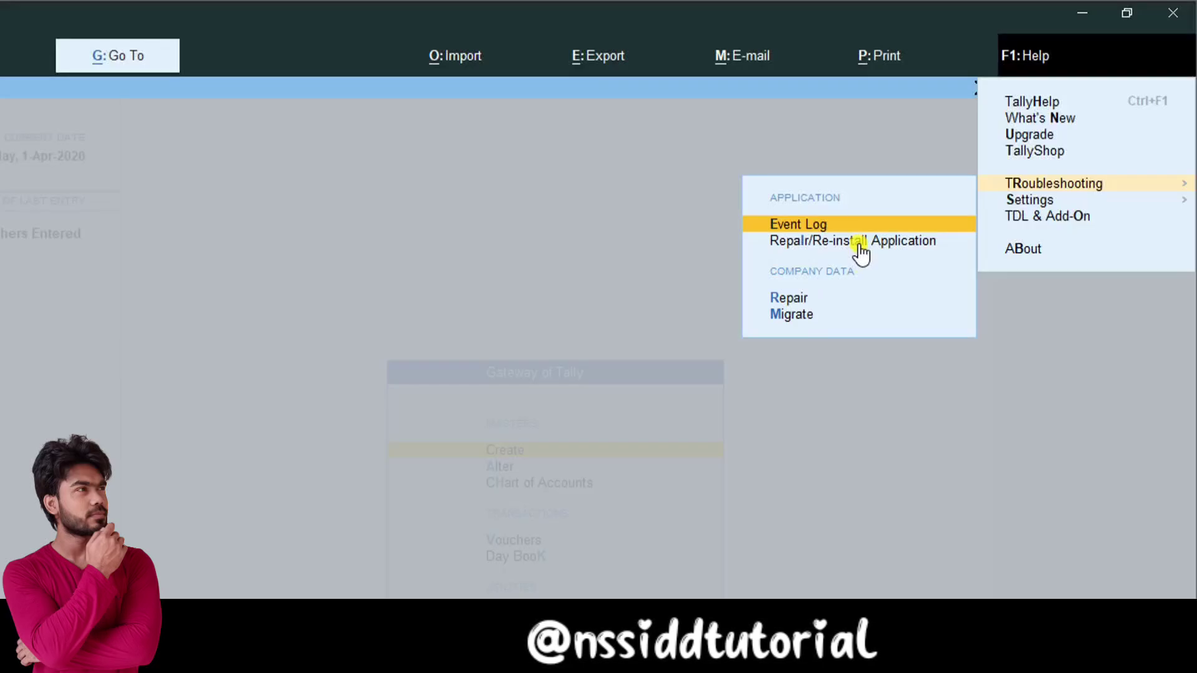
key("Escape")
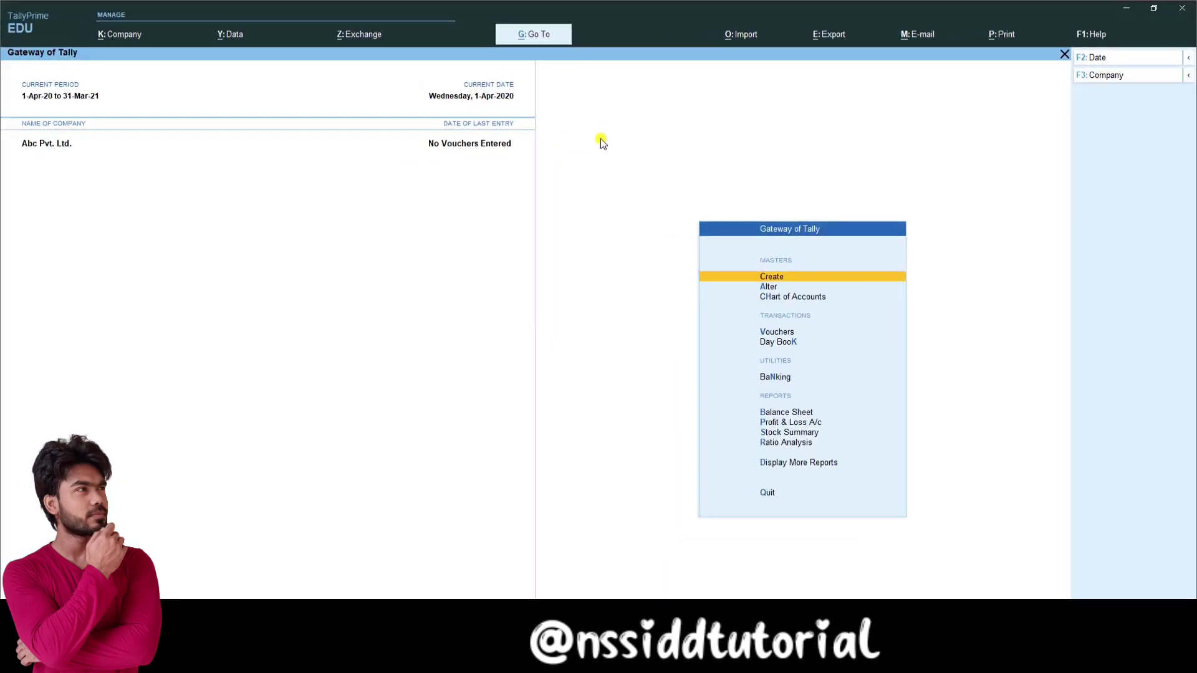
Step: Expand the F3 Company options to show Select Company and Shut Company
left_click(541, 36)
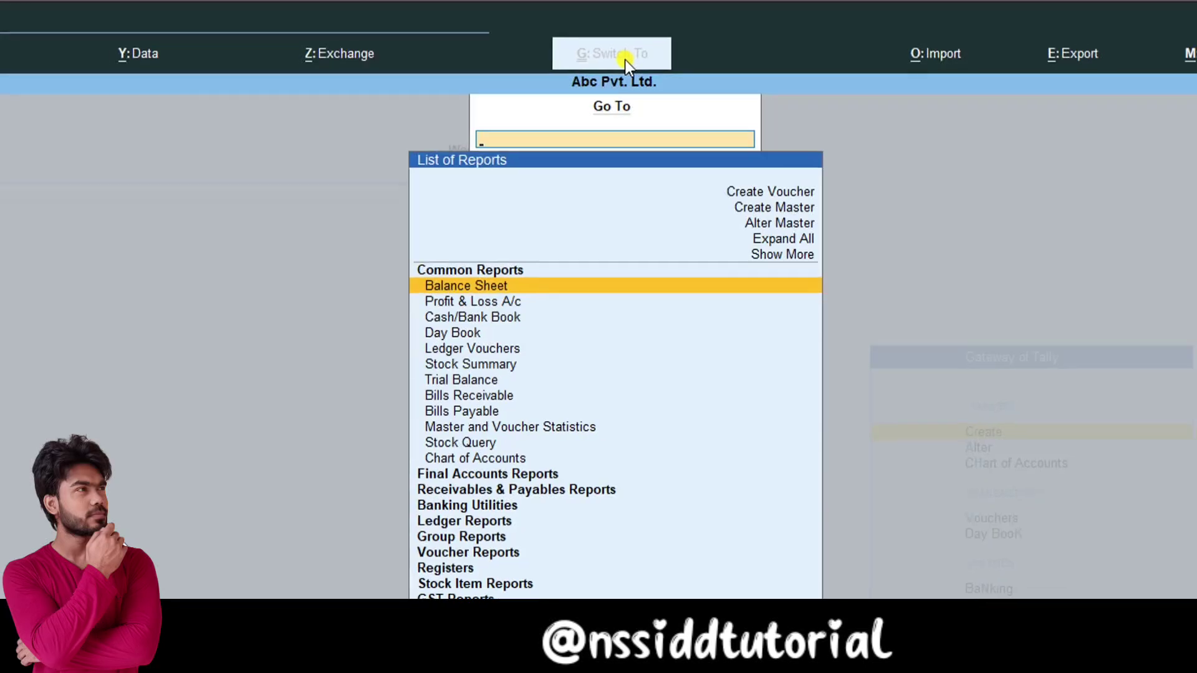
left_click(983, 177)
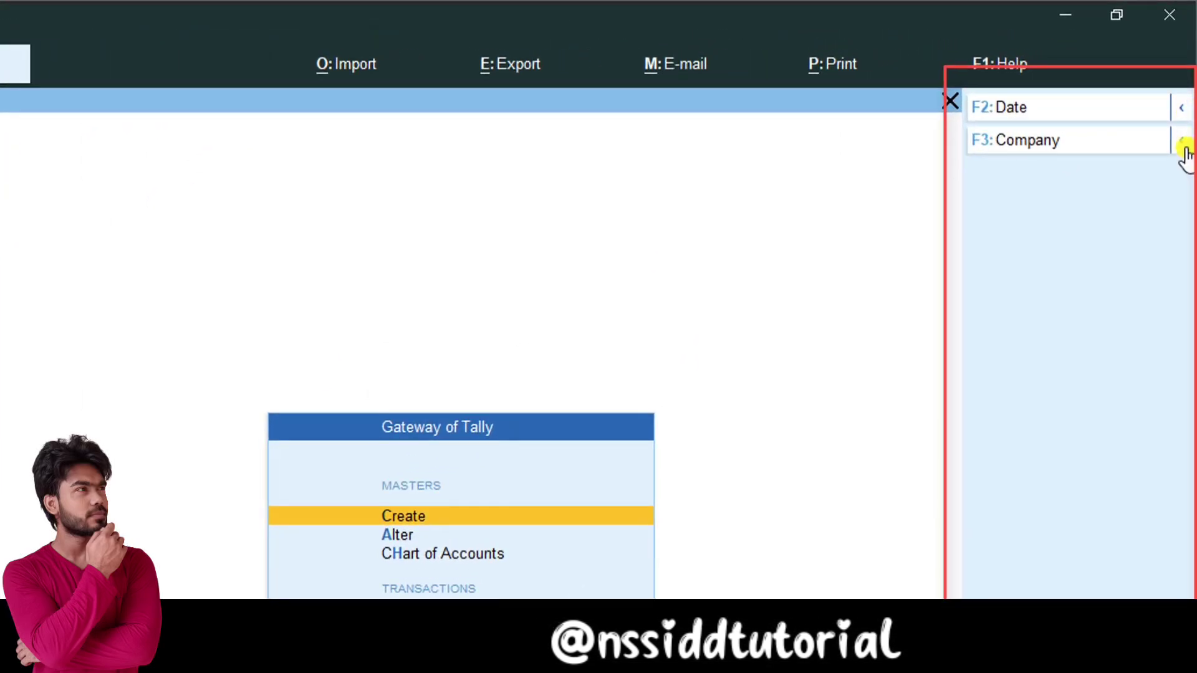
left_click(1183, 145)
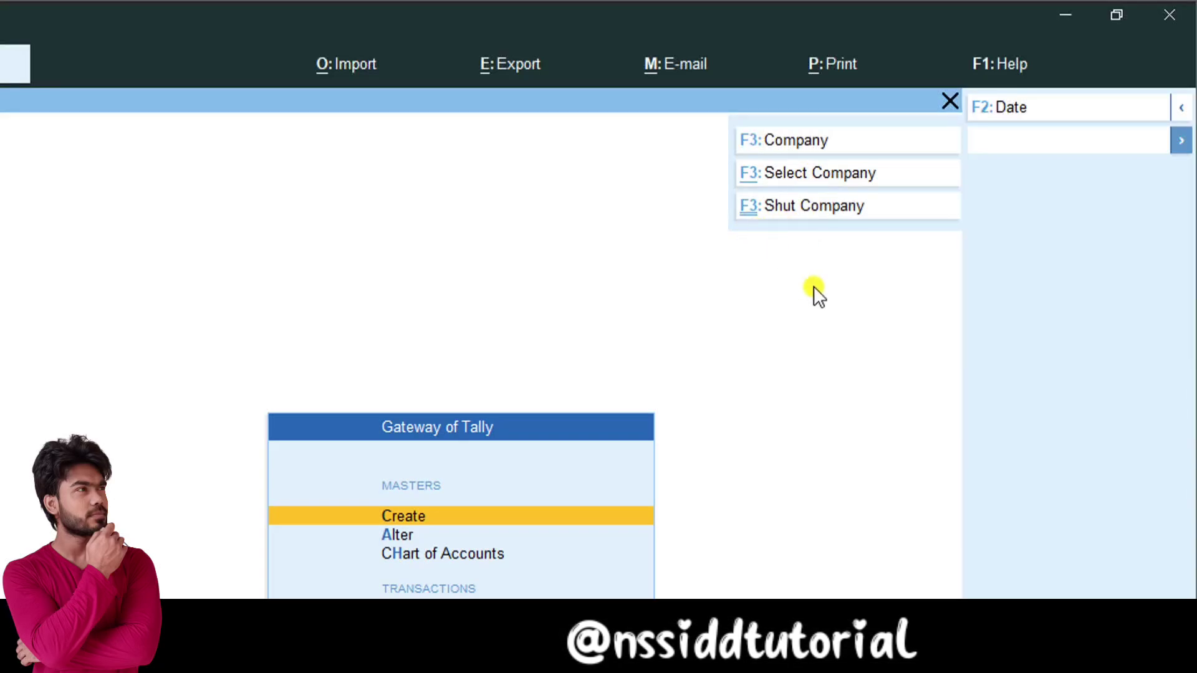
Step: Collapse the company options and preview the Alt and Ctrl alternate commands
left_click(837, 294)
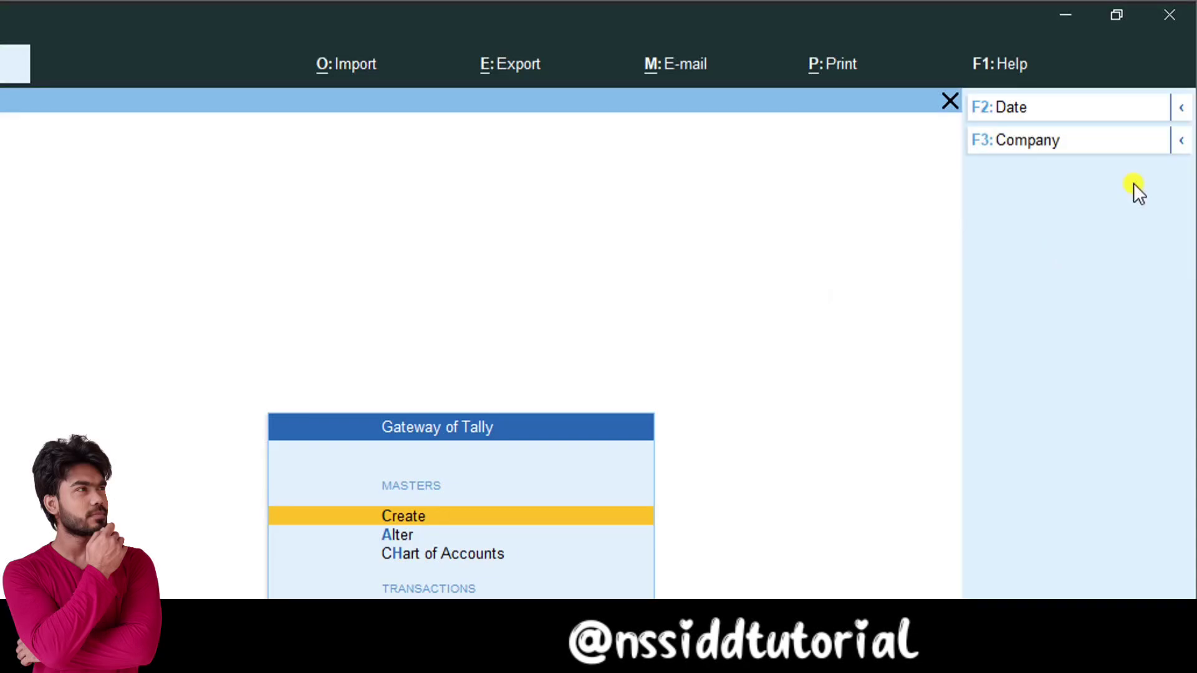
key("alt")
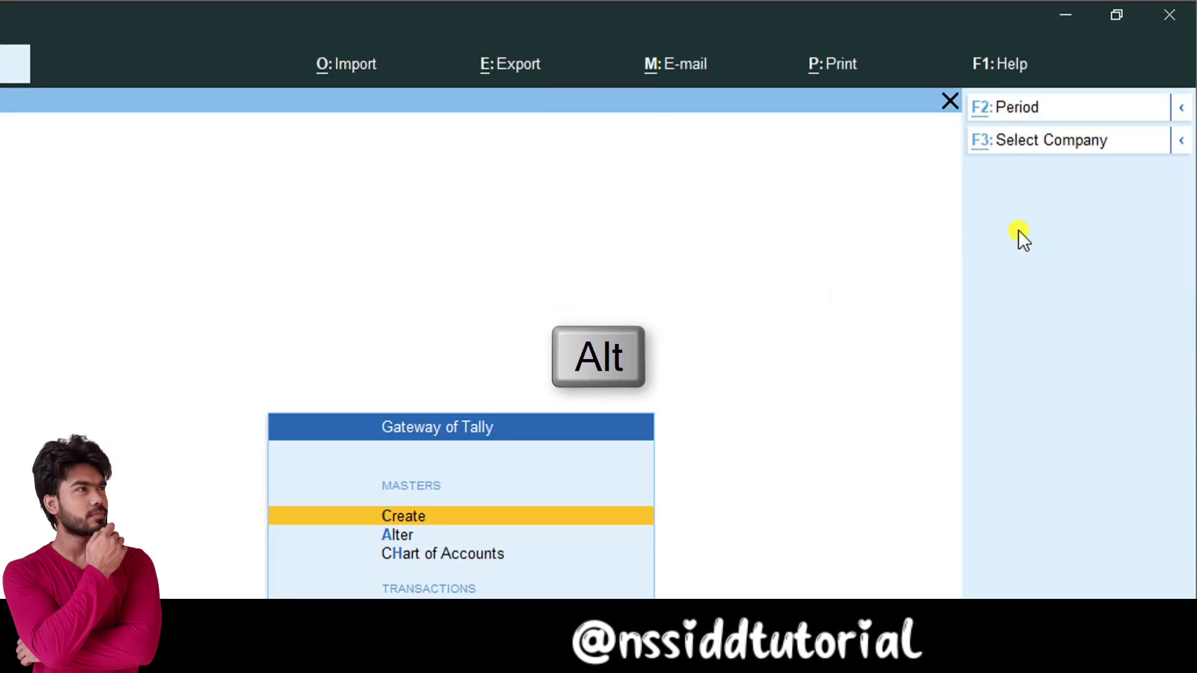
key("ctrl")
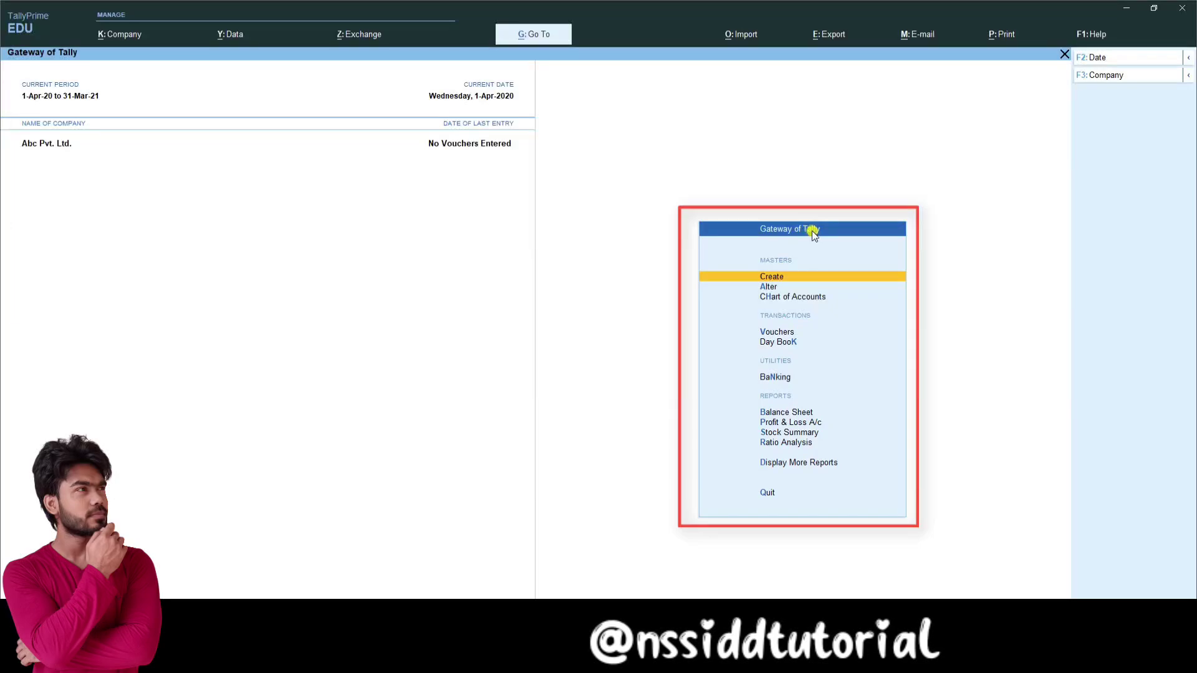
Step: Toggle the calculator pane with Ctrl+N, then open Master Creation from Create
key("Down")
key("Down")
key("Down")
key("Down")
key("Down")
key("Down")
key("Down")
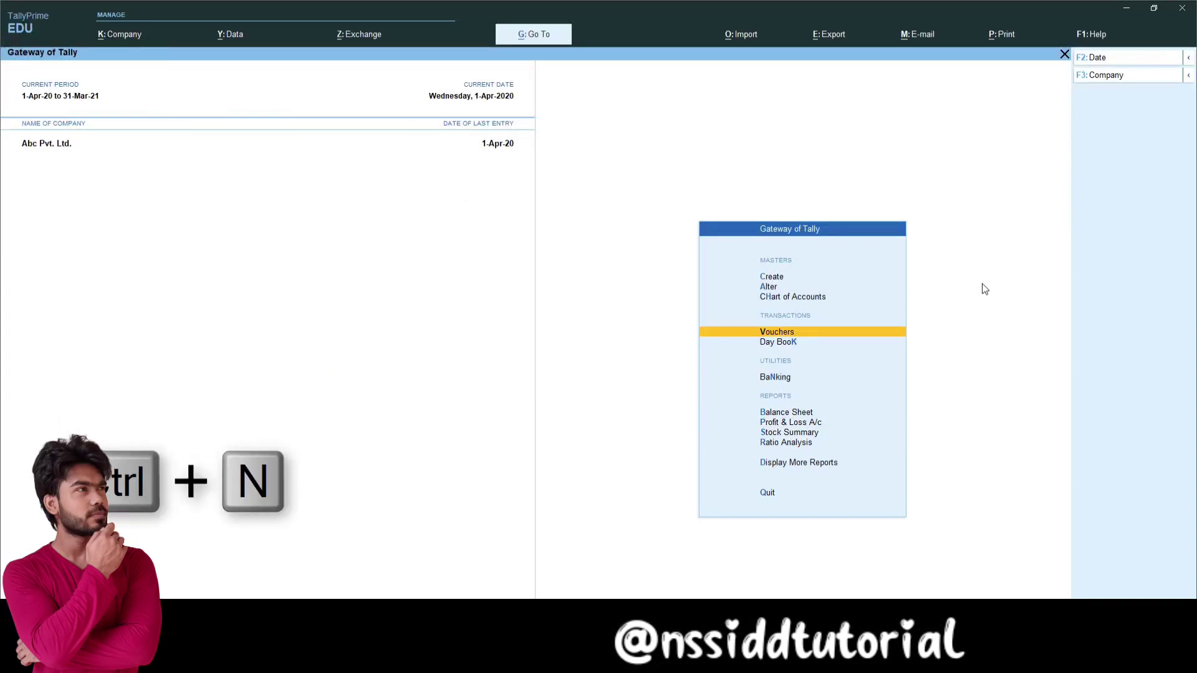
key("ctrl")
key("ctrl+n")
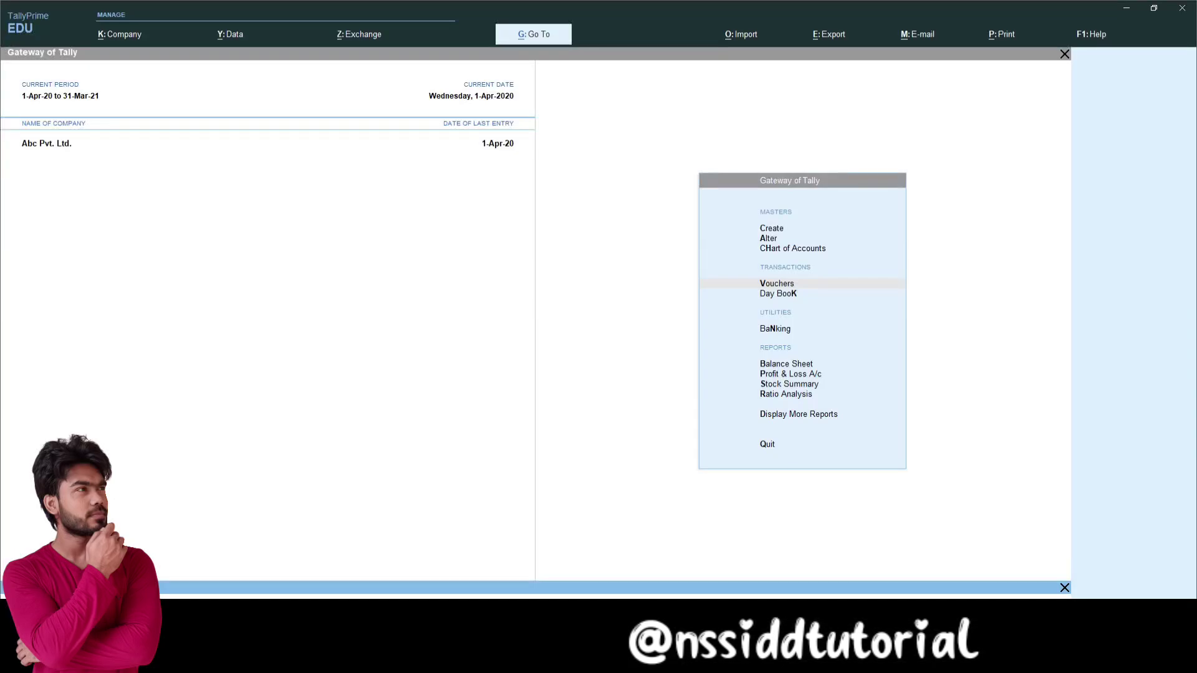
key("ctrl")
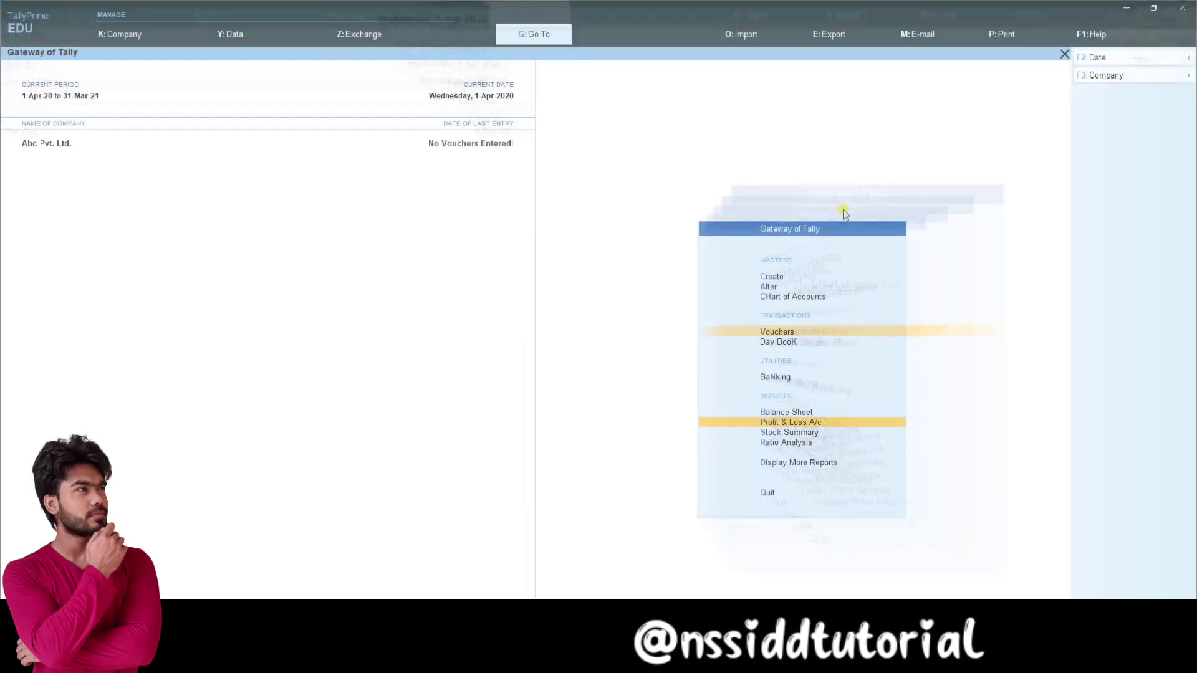
left_click(778, 278)
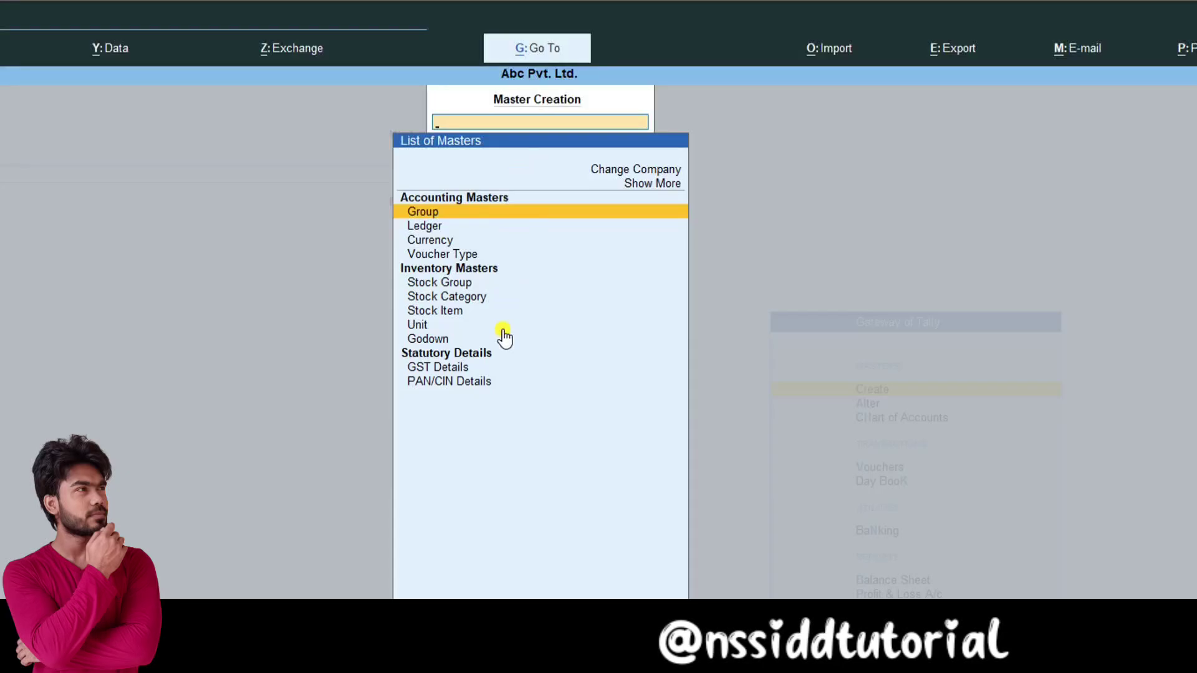
Step: Leave Master Creation, then view and close the Master Alteration list
key("Escape")
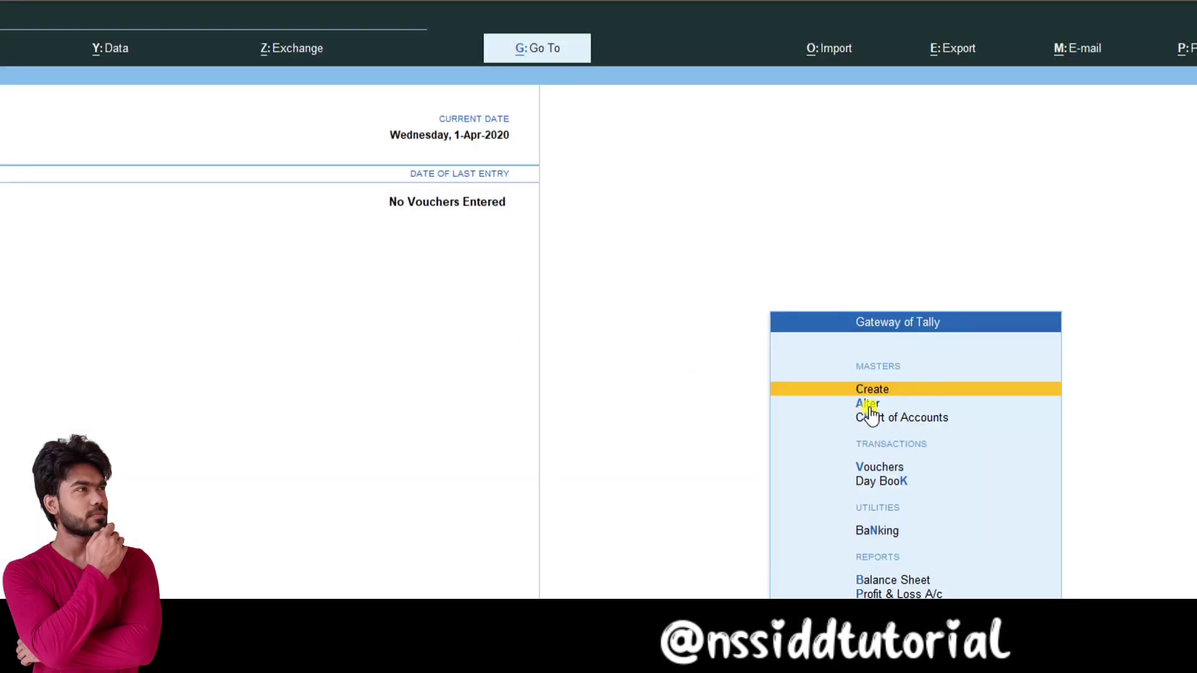
left_click(867, 404)
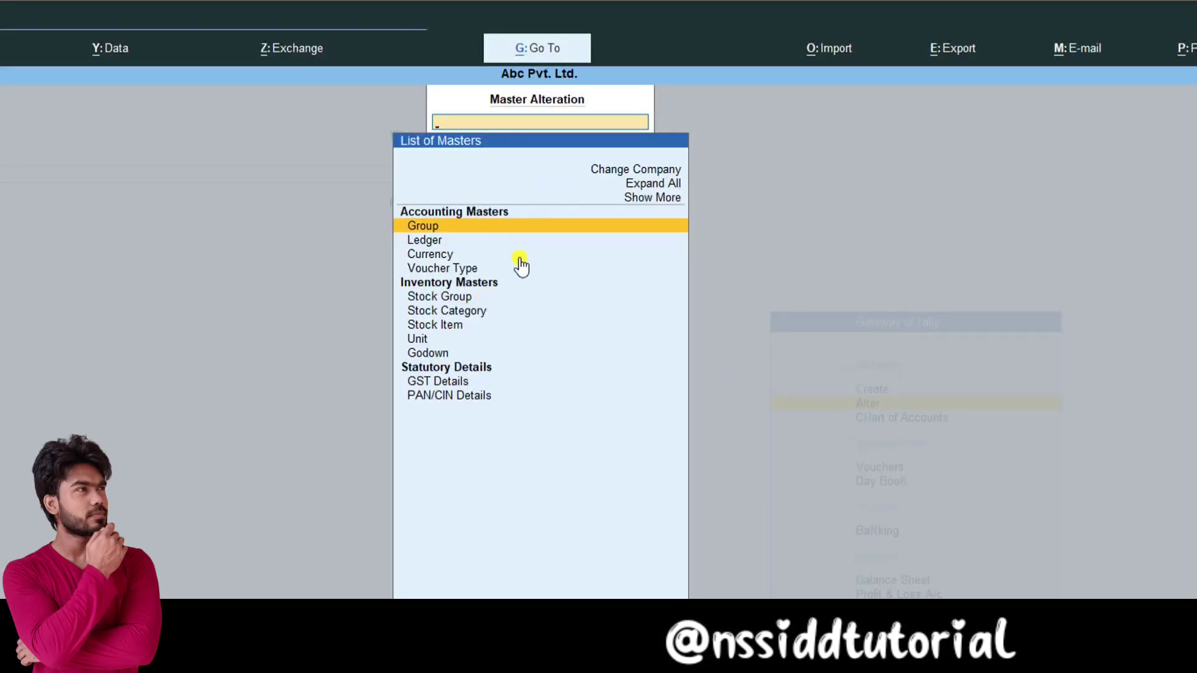
key("Escape")
Step: Open Chart of Accounts and view the Ledgers list, then return to the masters list
left_click(913, 417)
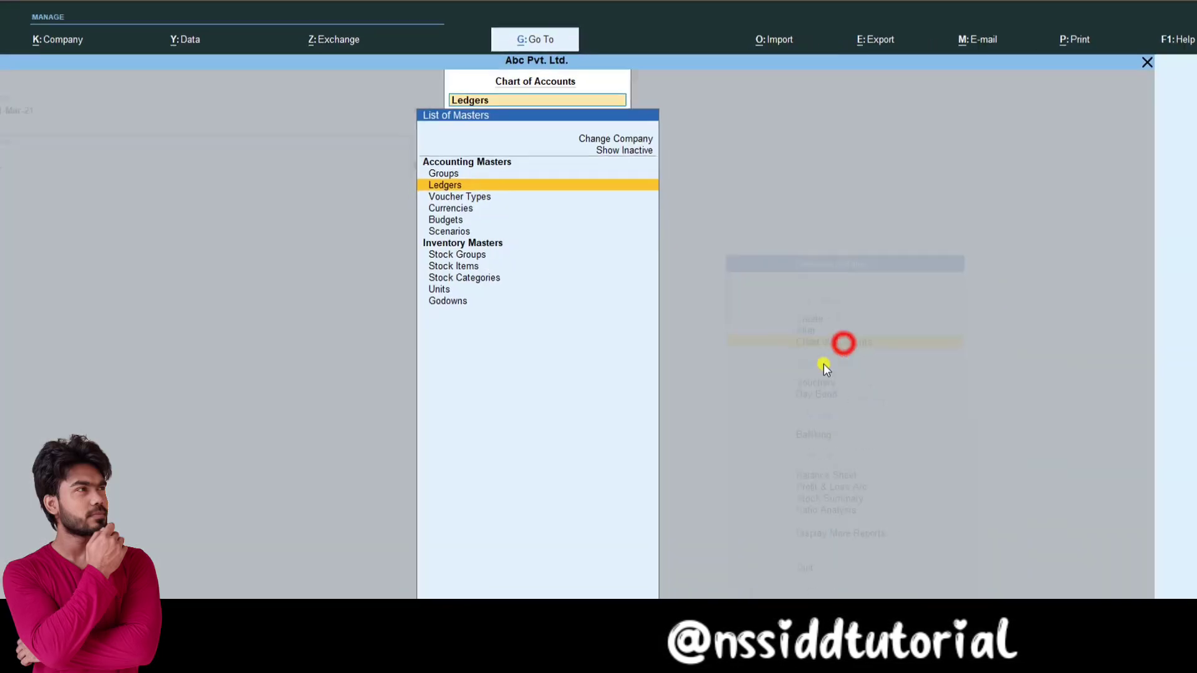
key("Return")
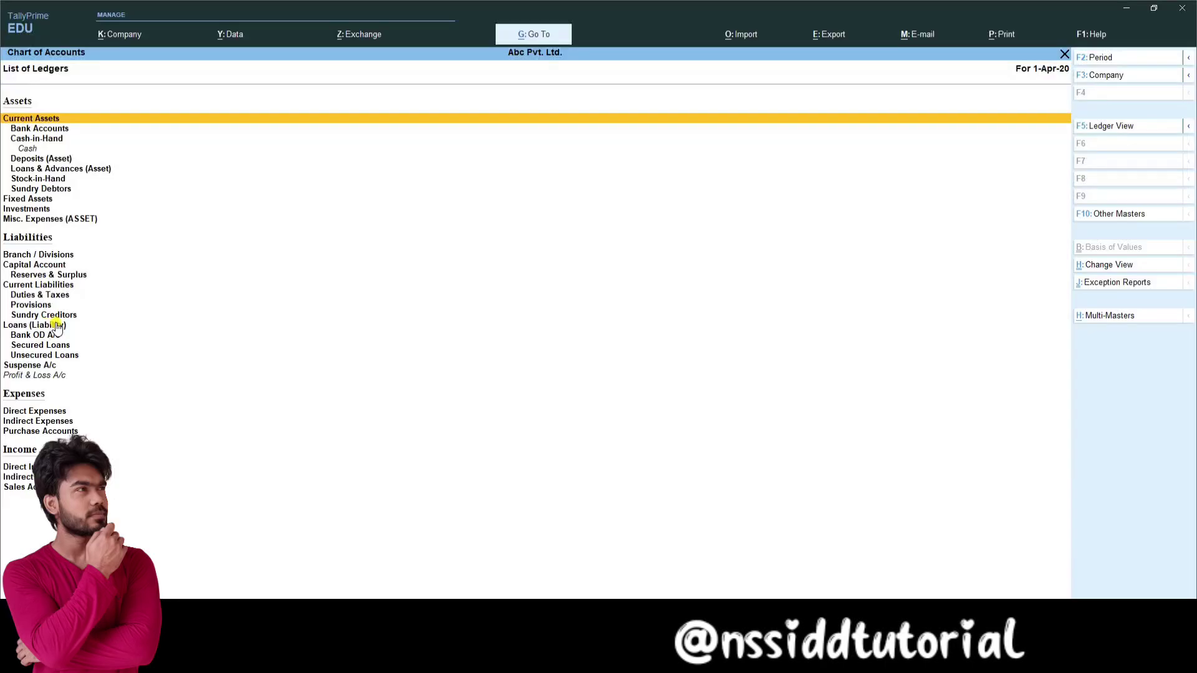
key("Escape")
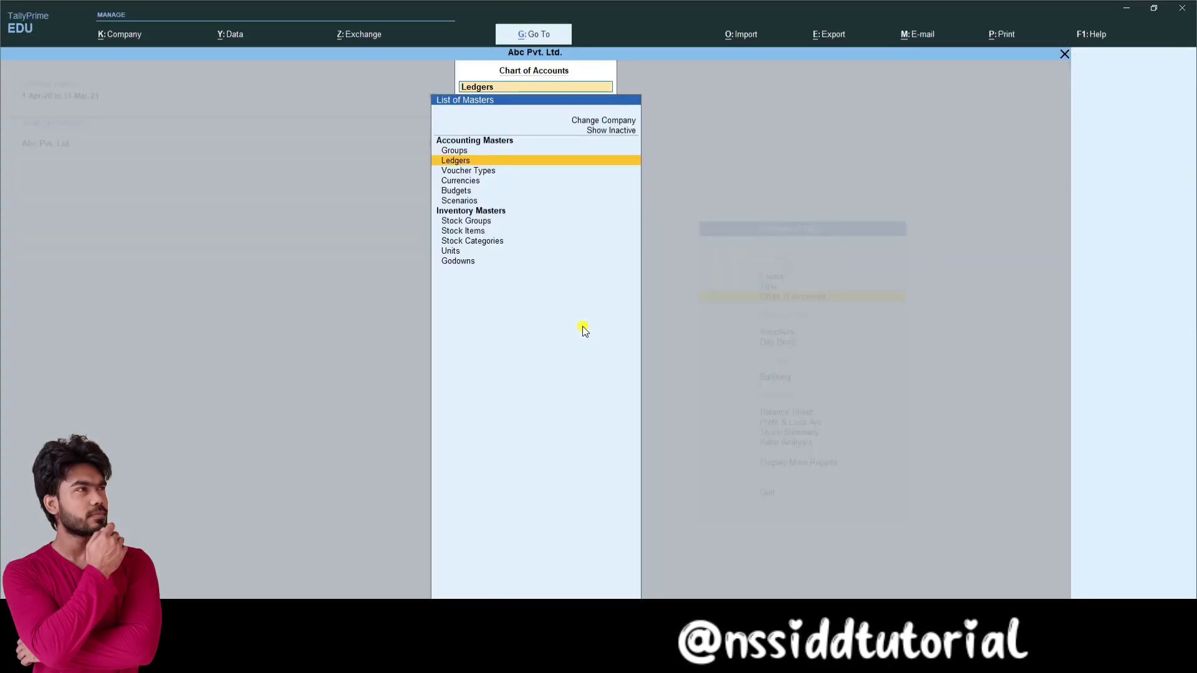
key("Up")
key("Up")
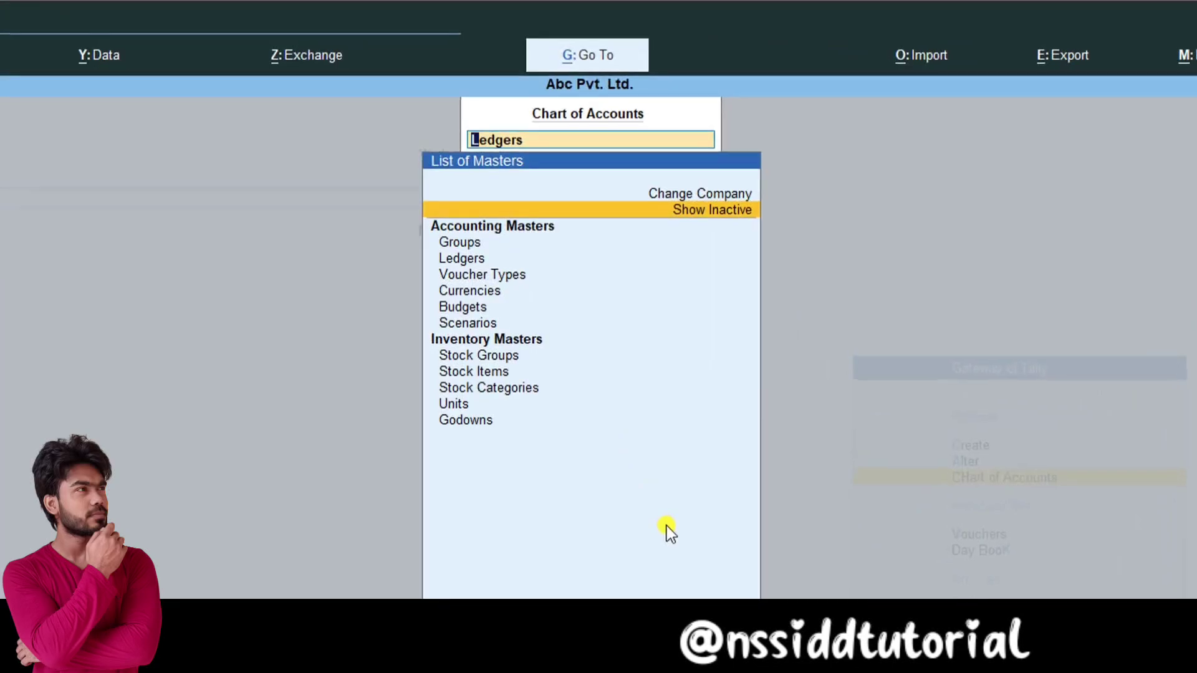
Step: Show and hide inactive masters, view the Change Company and Select Company lists, then return to Gateway
left_click(701, 219)
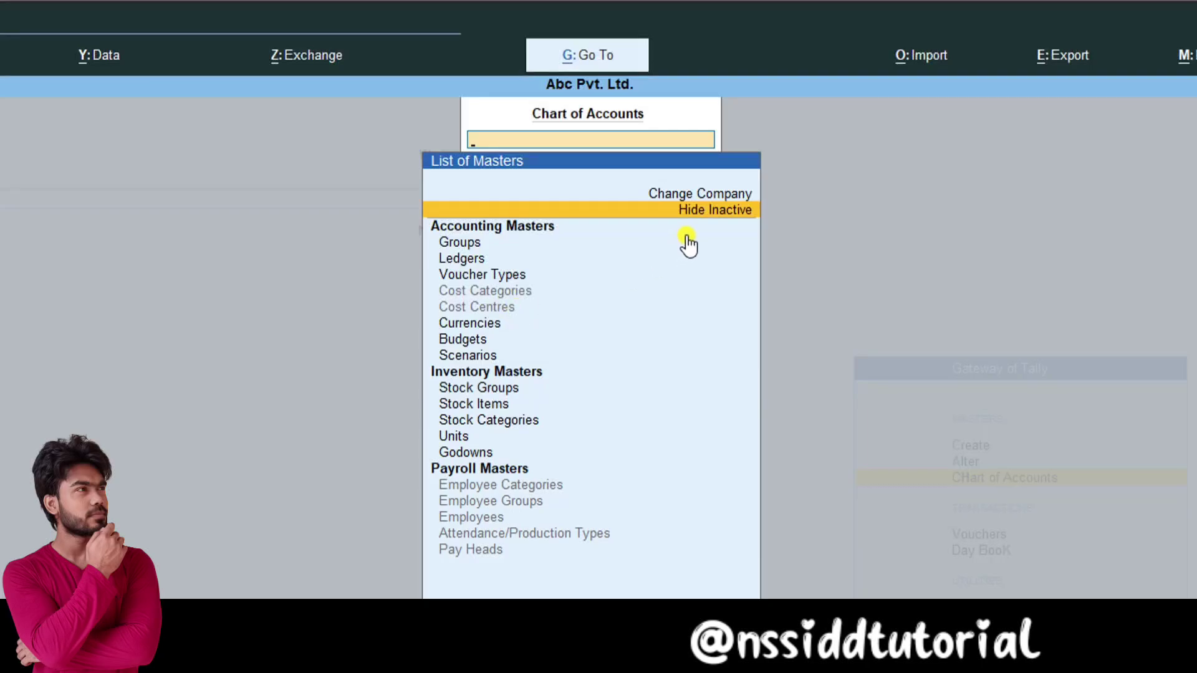
left_click(703, 212)
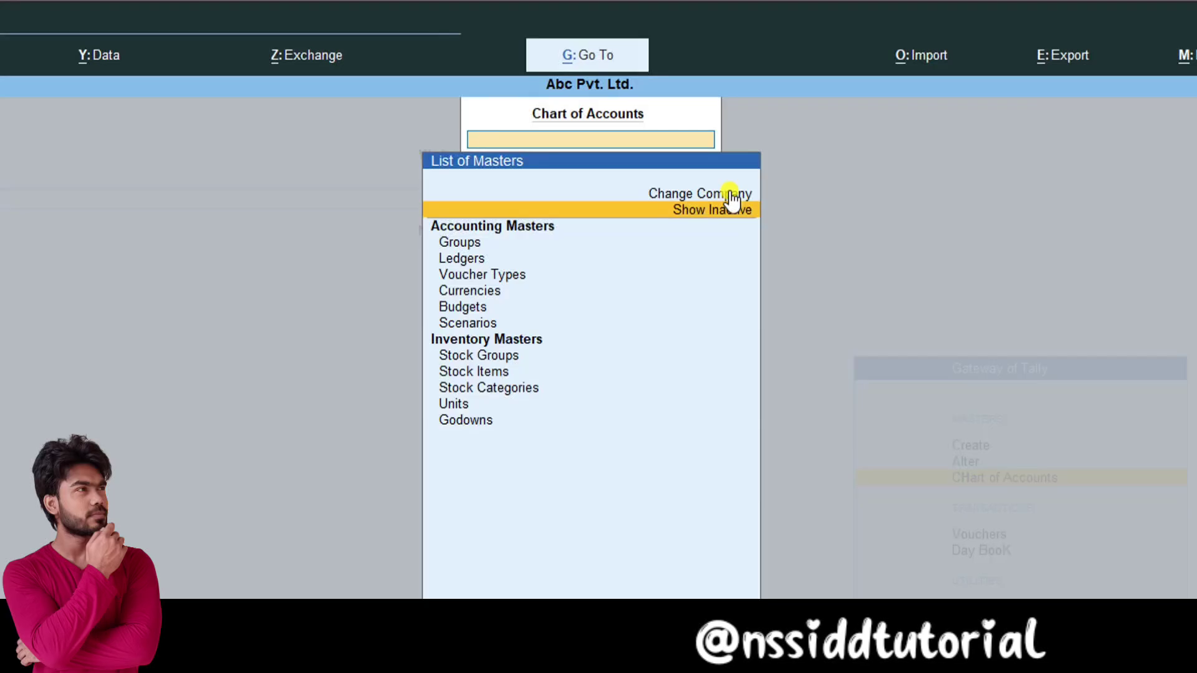
left_click(730, 192)
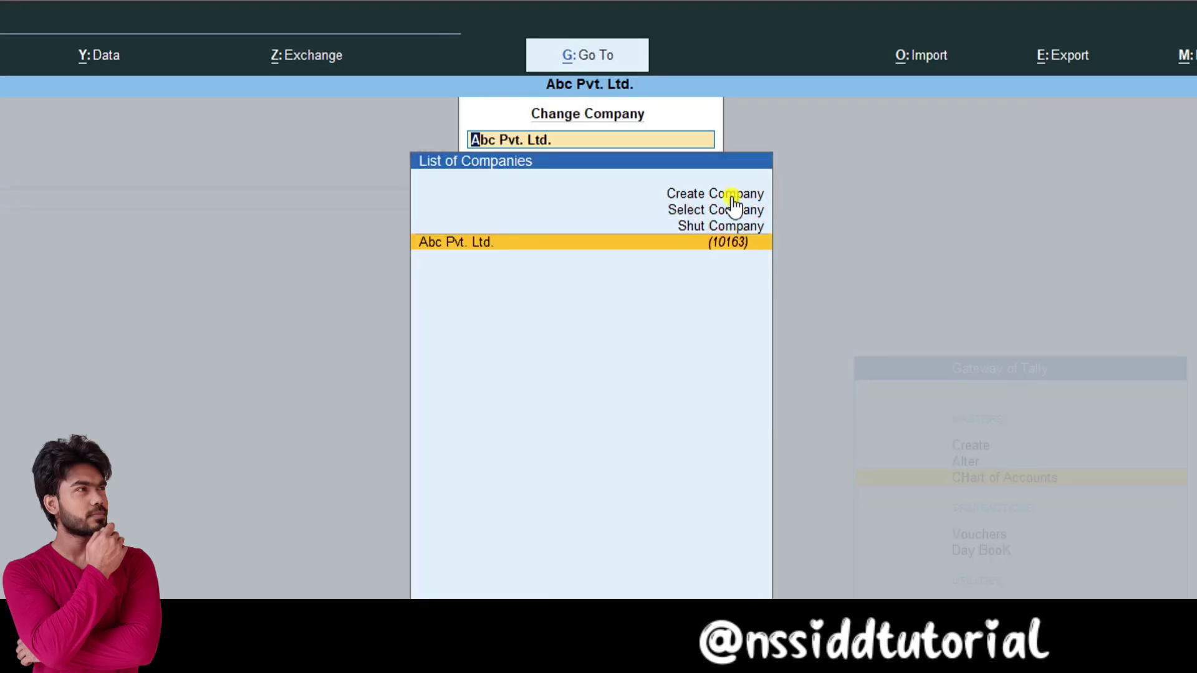
left_click(742, 209)
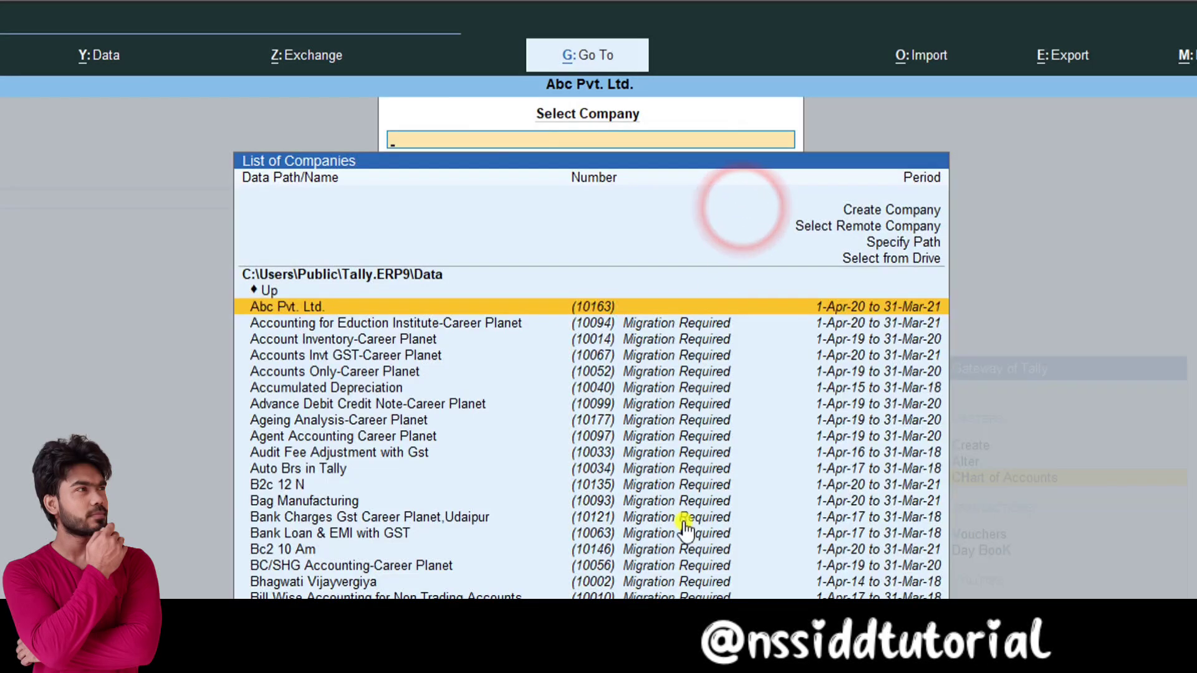
key("Escape")
key("Escape")
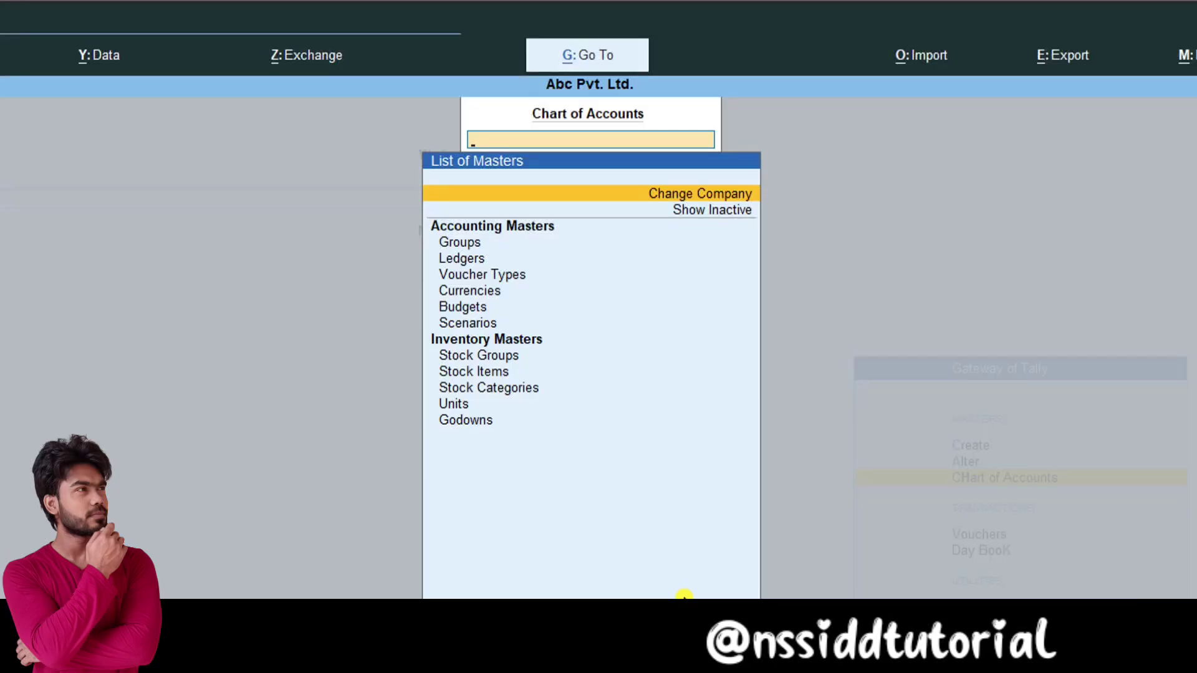
key("Escape")
Step: Stay at the Gateway of Tally for Abc Pvt. Ltd. (1-Apr-20 to 31-Mar-21)
key("Up")
key("Up")
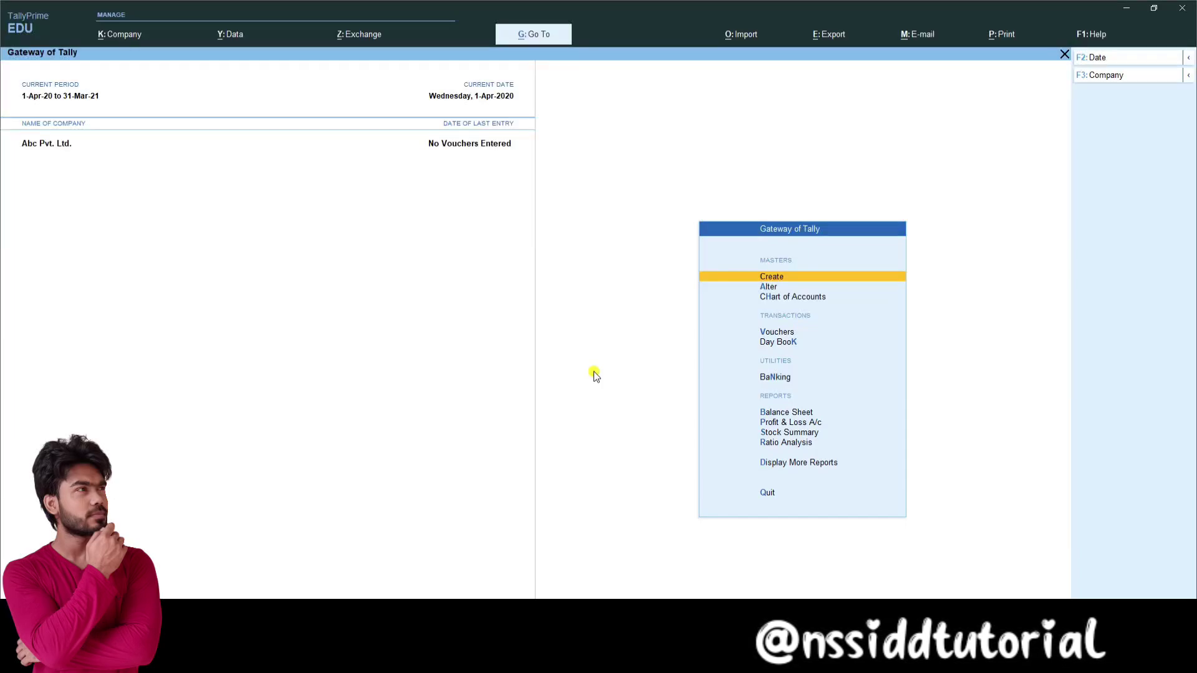
Step: Create the ledger Capital under Capital Account
key("Return")
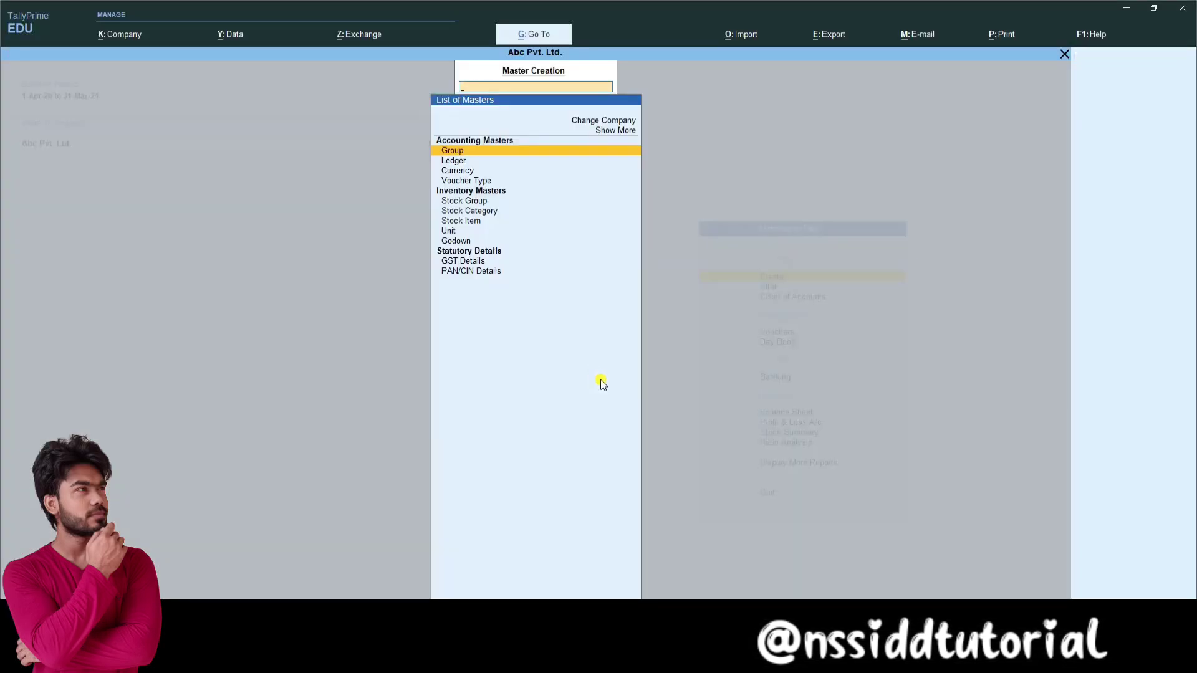
key("Down")
key("Return")
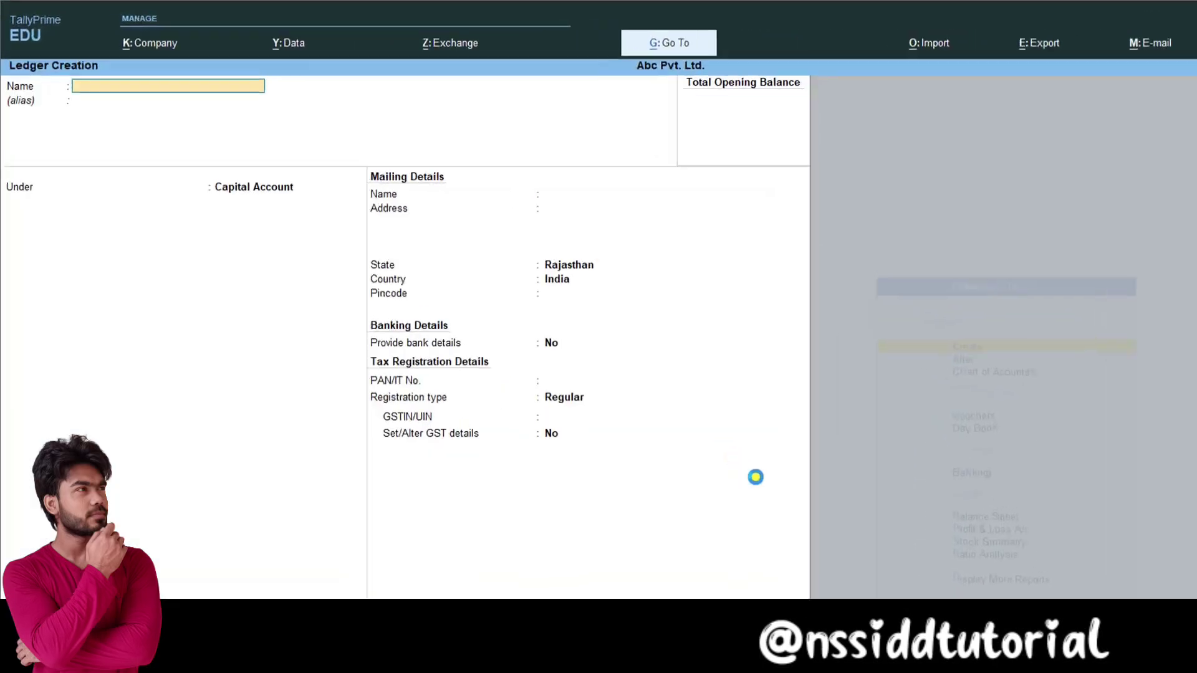
type("Capital")
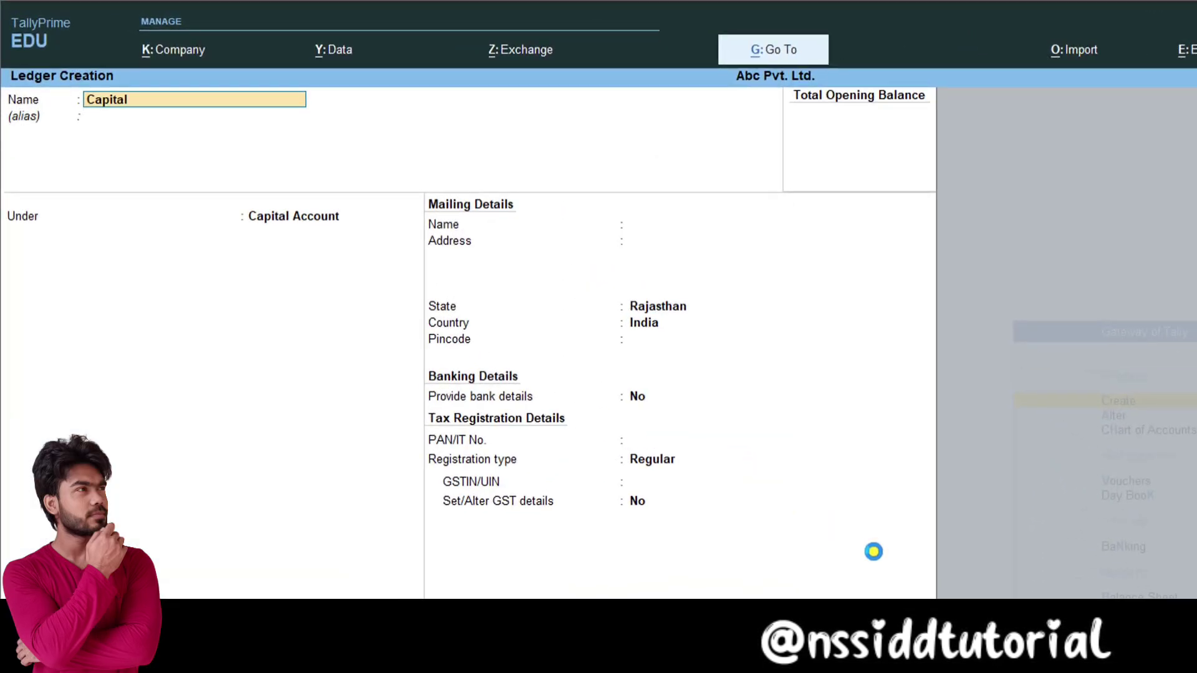
key("Return")
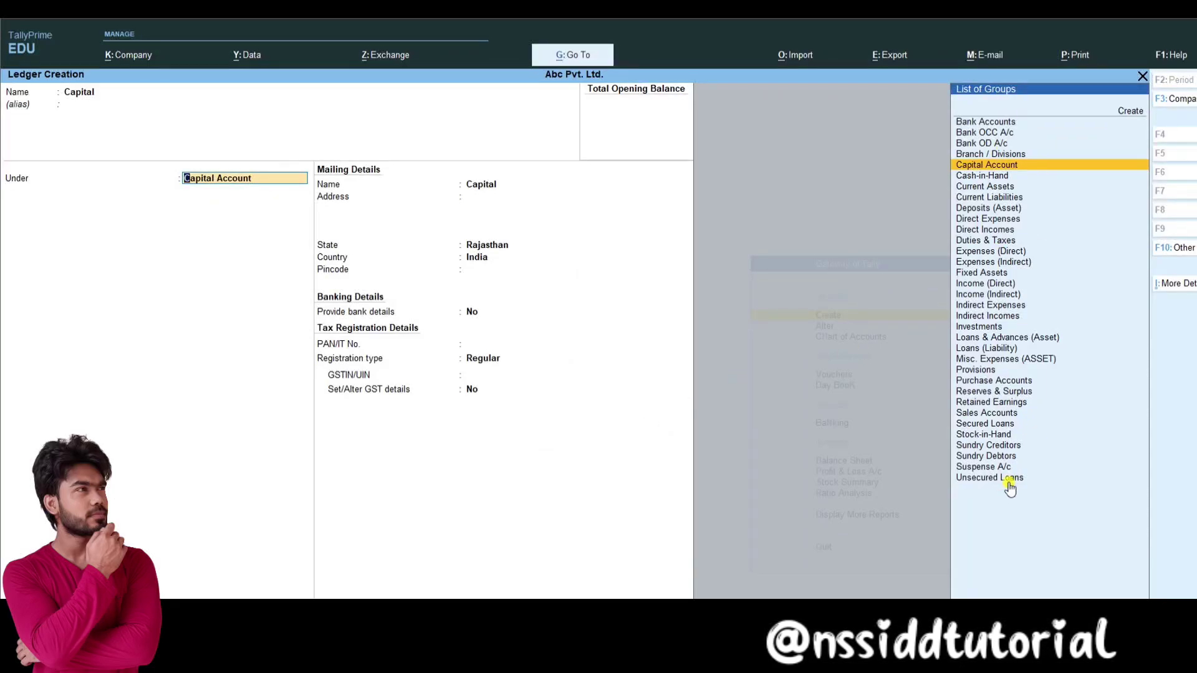
key("ctrl")
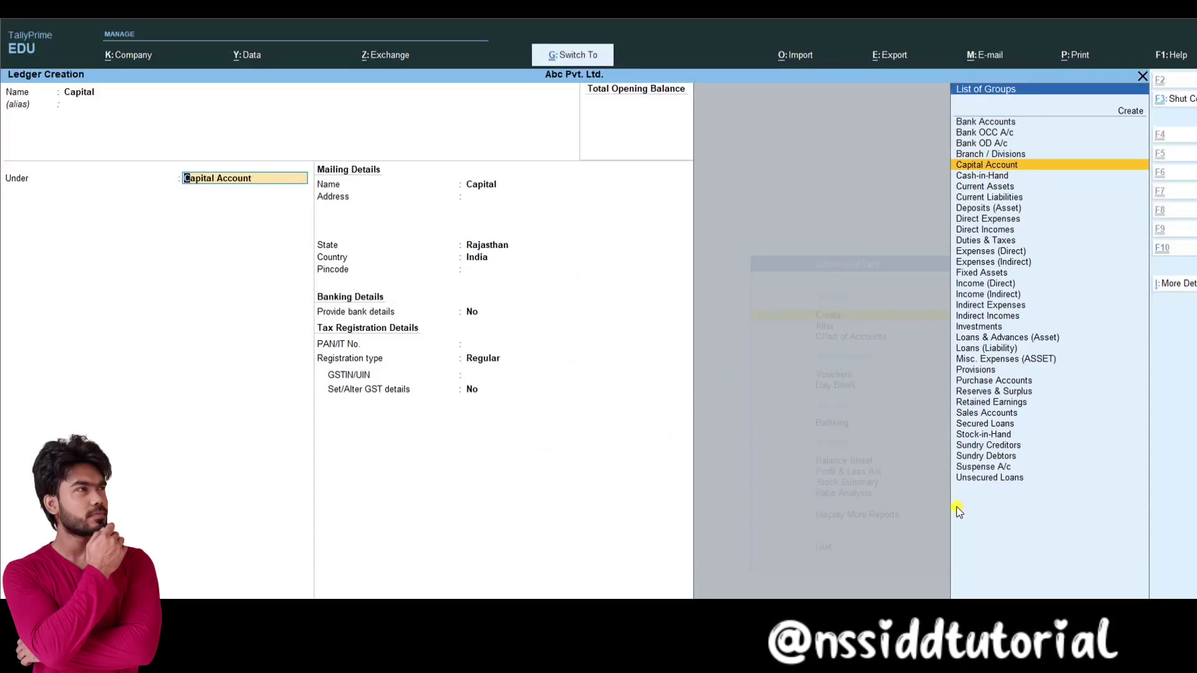
key("ctrl+a")
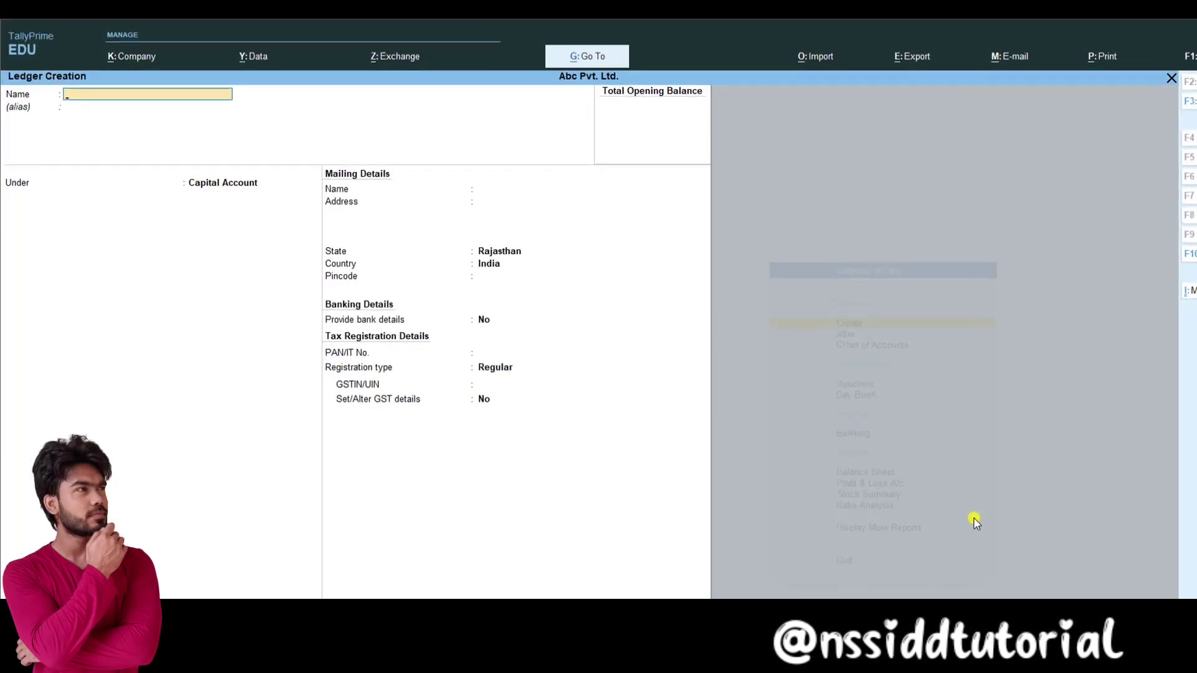
Step: Create the ledger Purhcase under Purchase Accounts with supply type Goods
type("Purhcase")
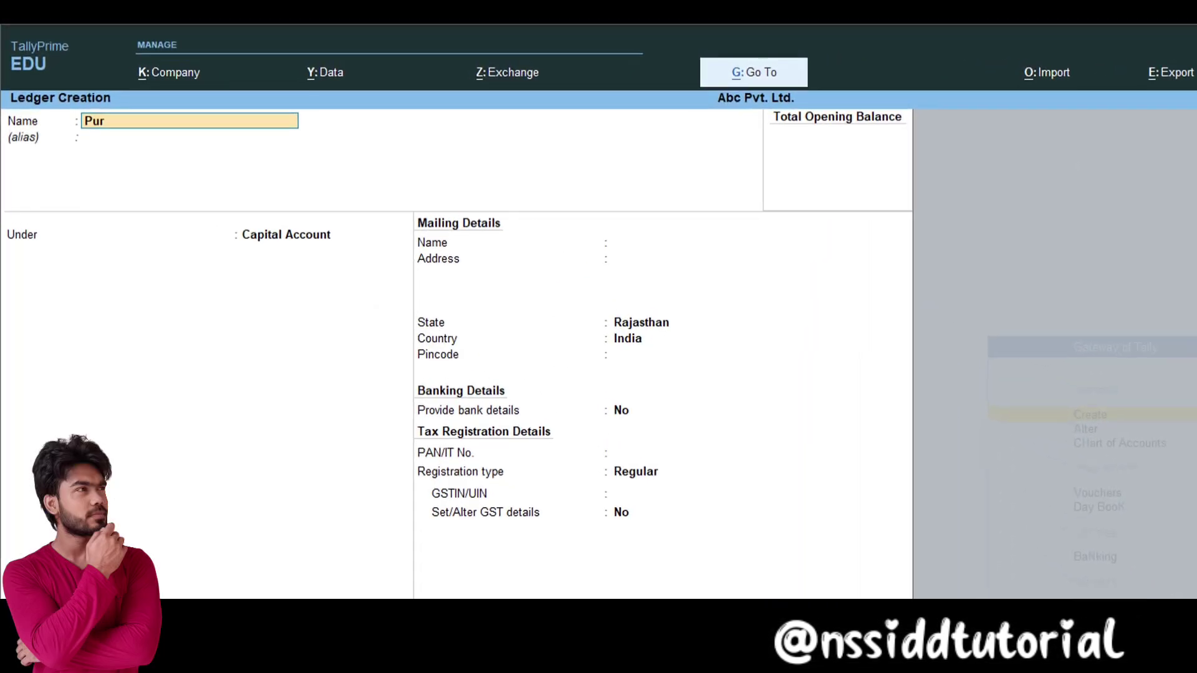
key("Return")
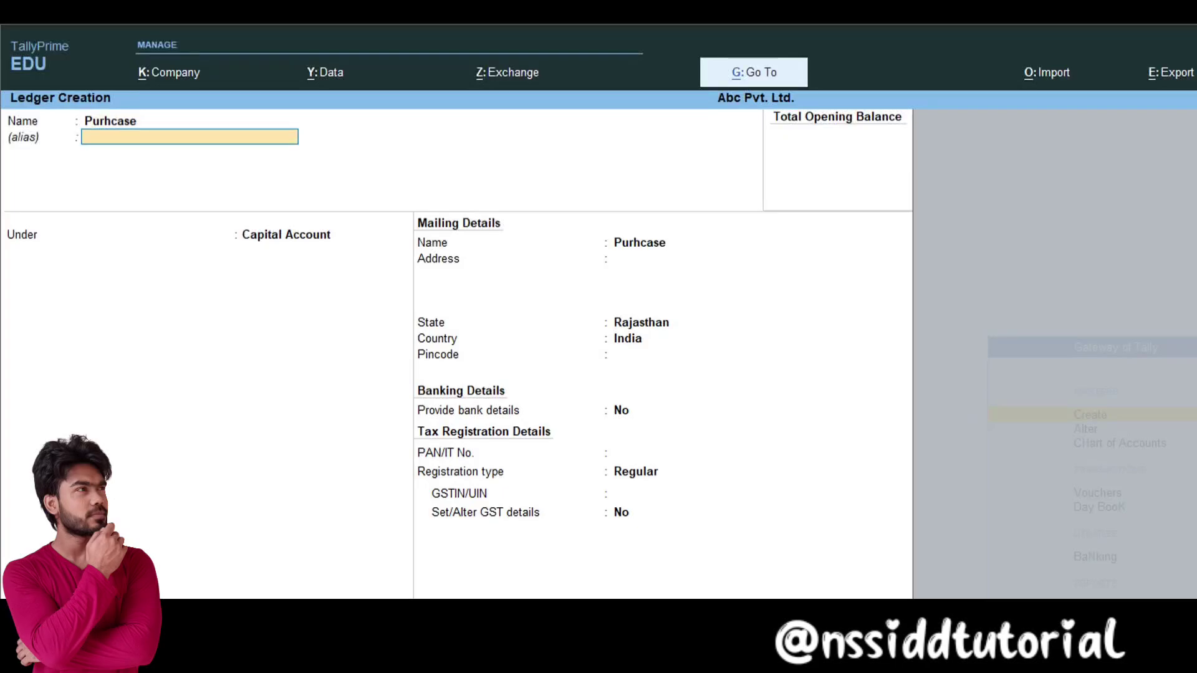
key("Return")
type("Pu")
key("Return")
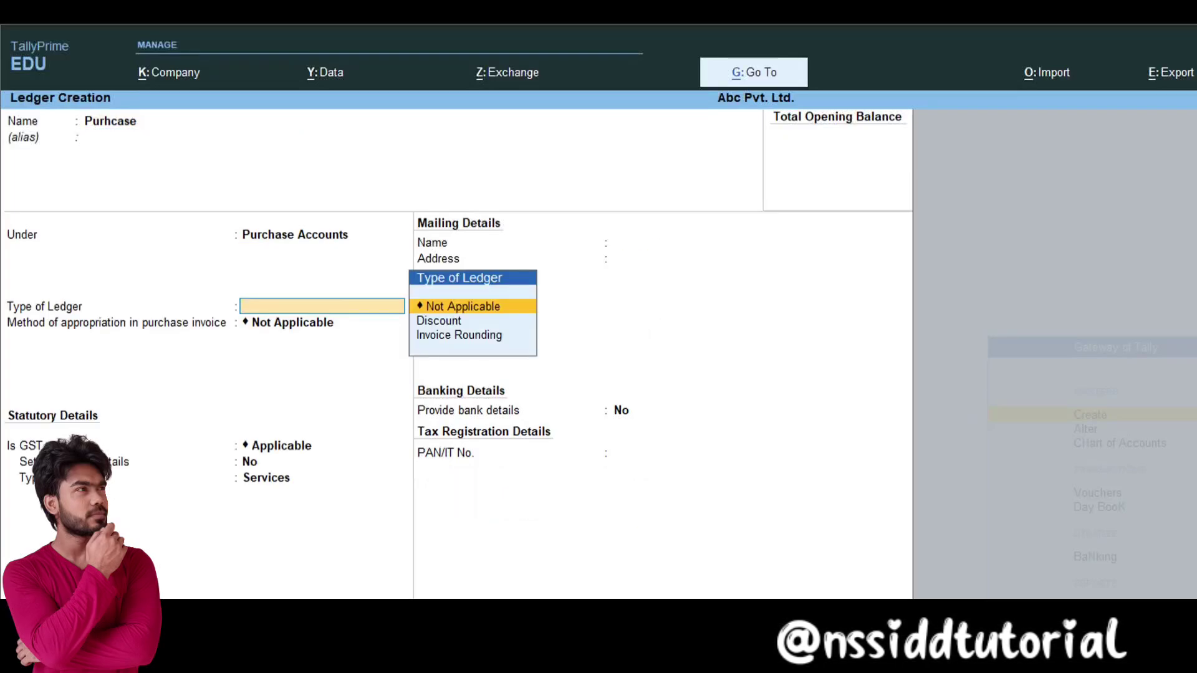
key("Return")
key("Return")
key("Return")
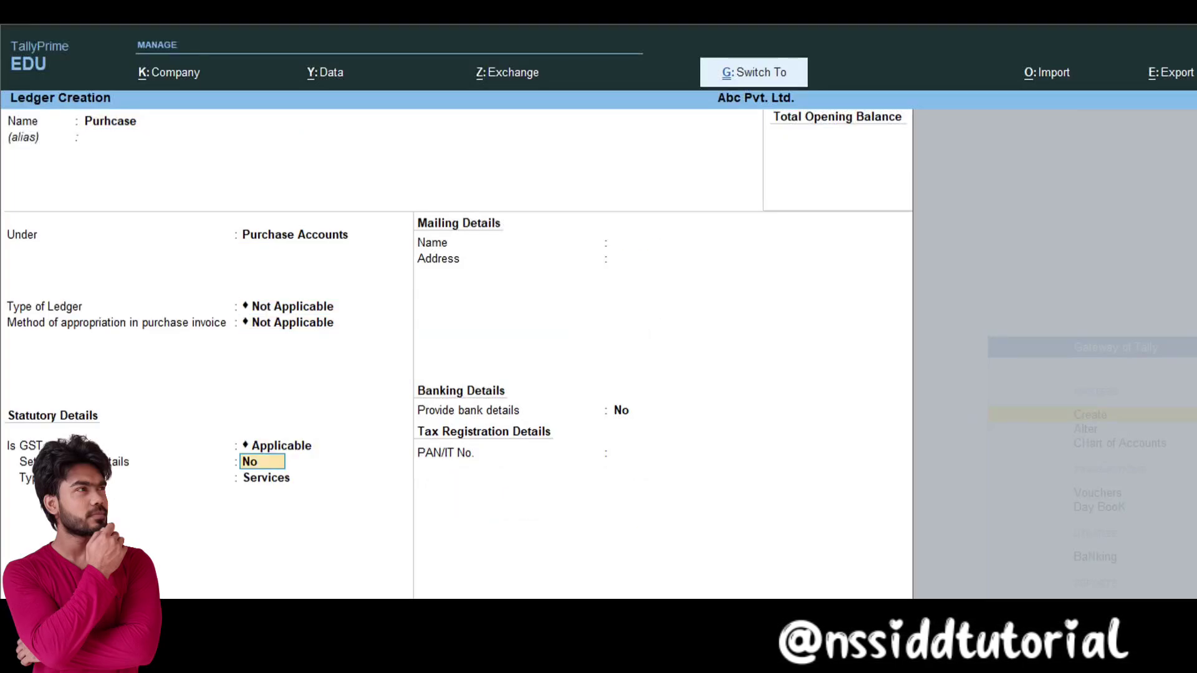
key("ctrl+a")
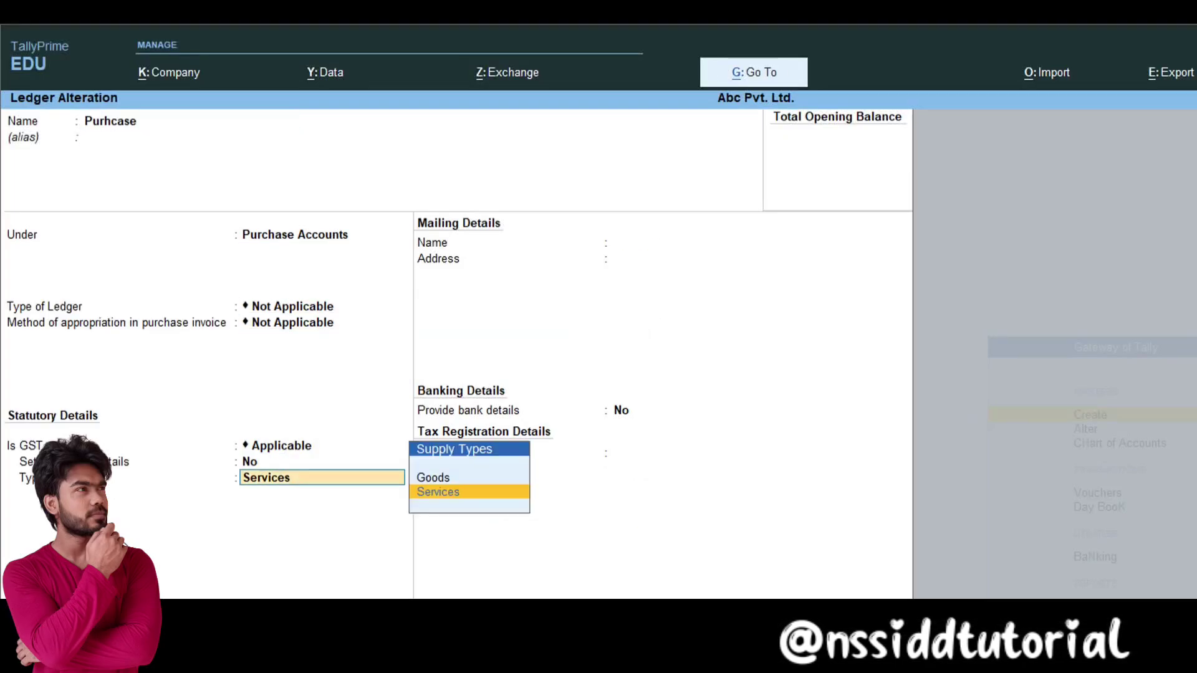
key("Up")
key("Return")
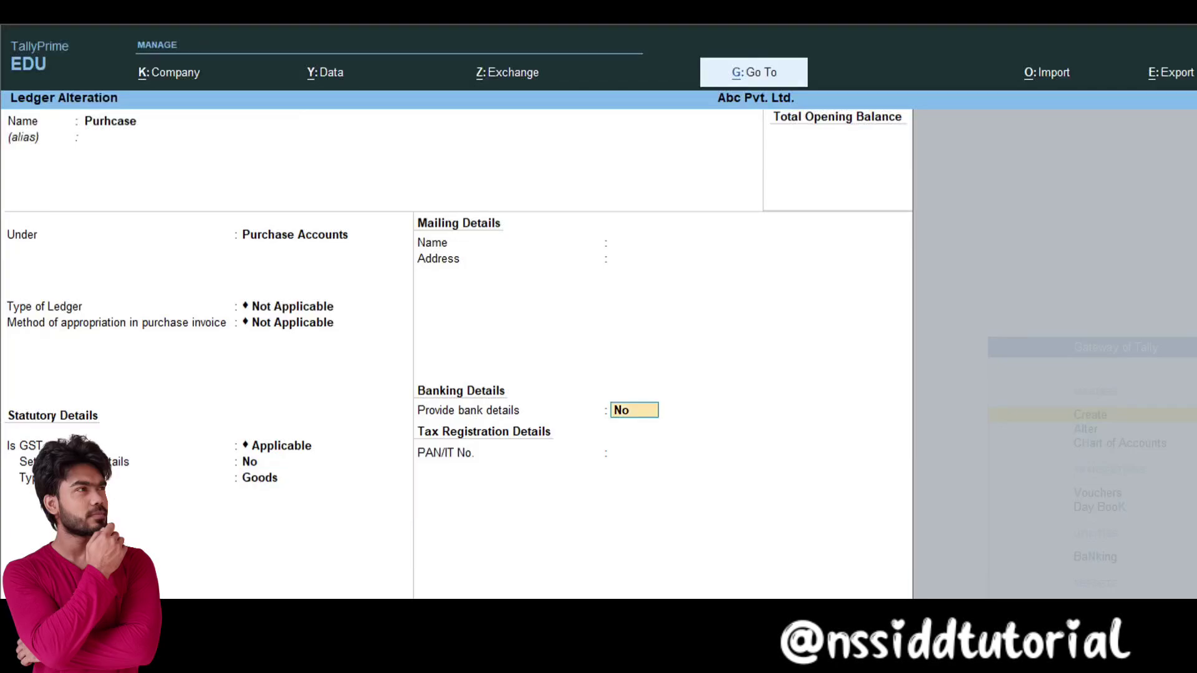
key("ctrl+a")
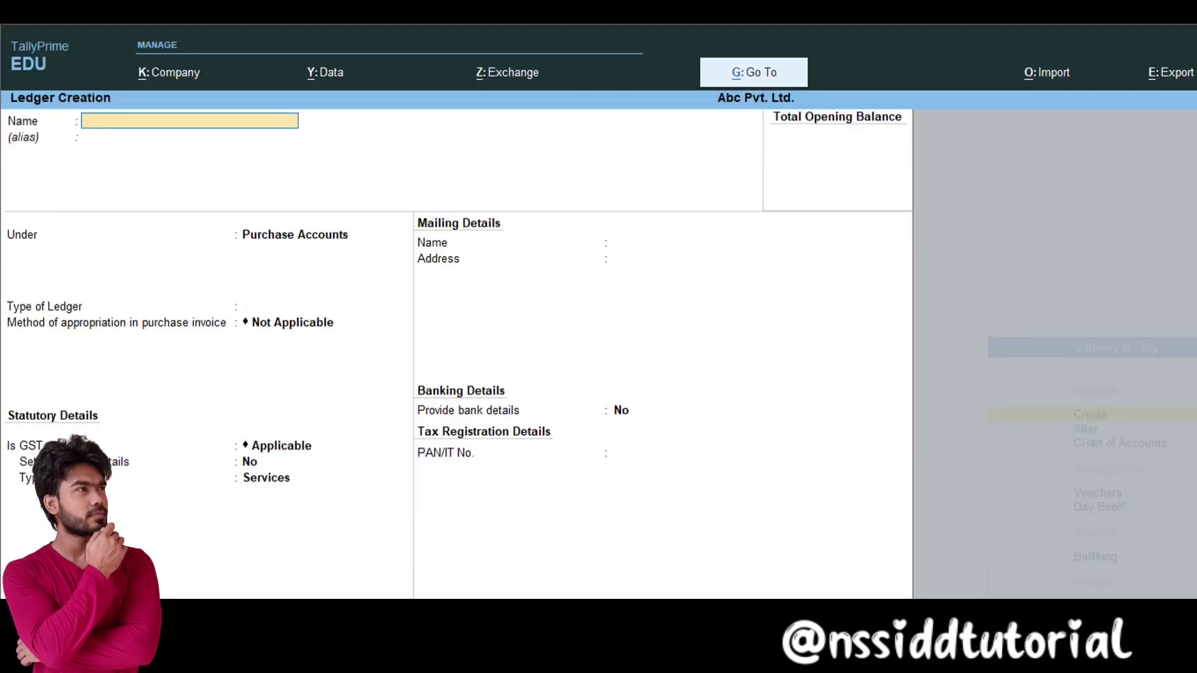
Step: Create Balaji Sales under Sundry Debtors as Regular GST registration with its GSTIN
type("Bal")
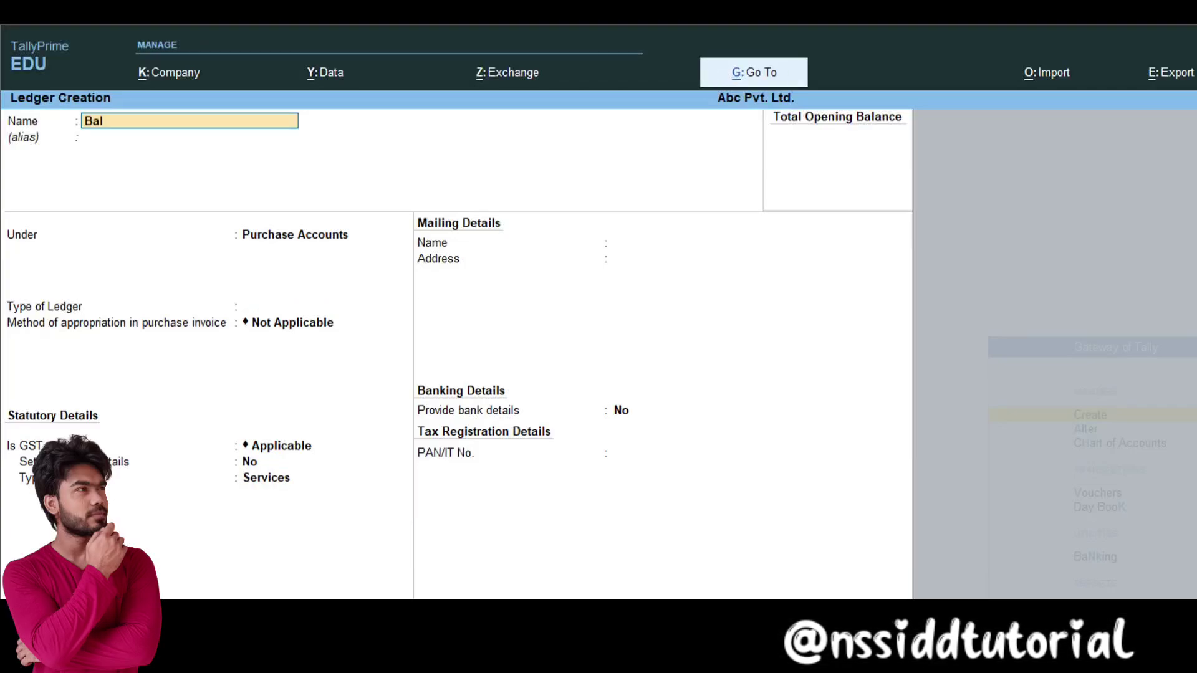
type("aji Sales")
key("Return")
type("S")
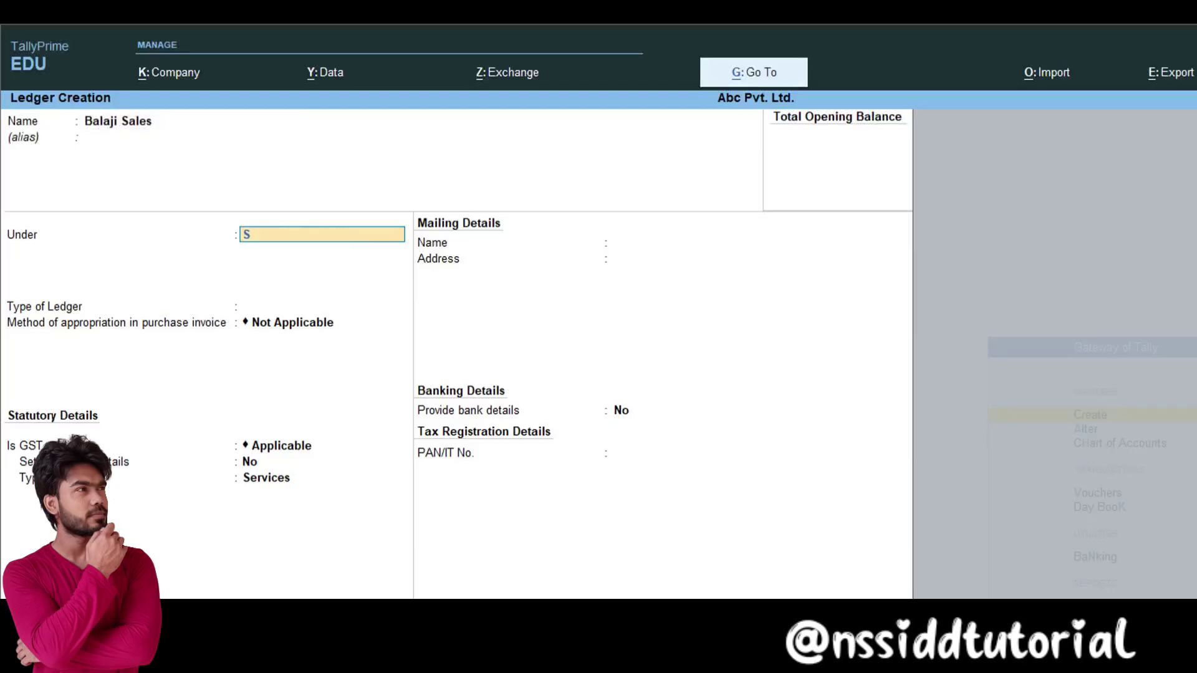
key("Return")
key("Return")
key("Return")
key("Return")
key("Return")
key("Return")
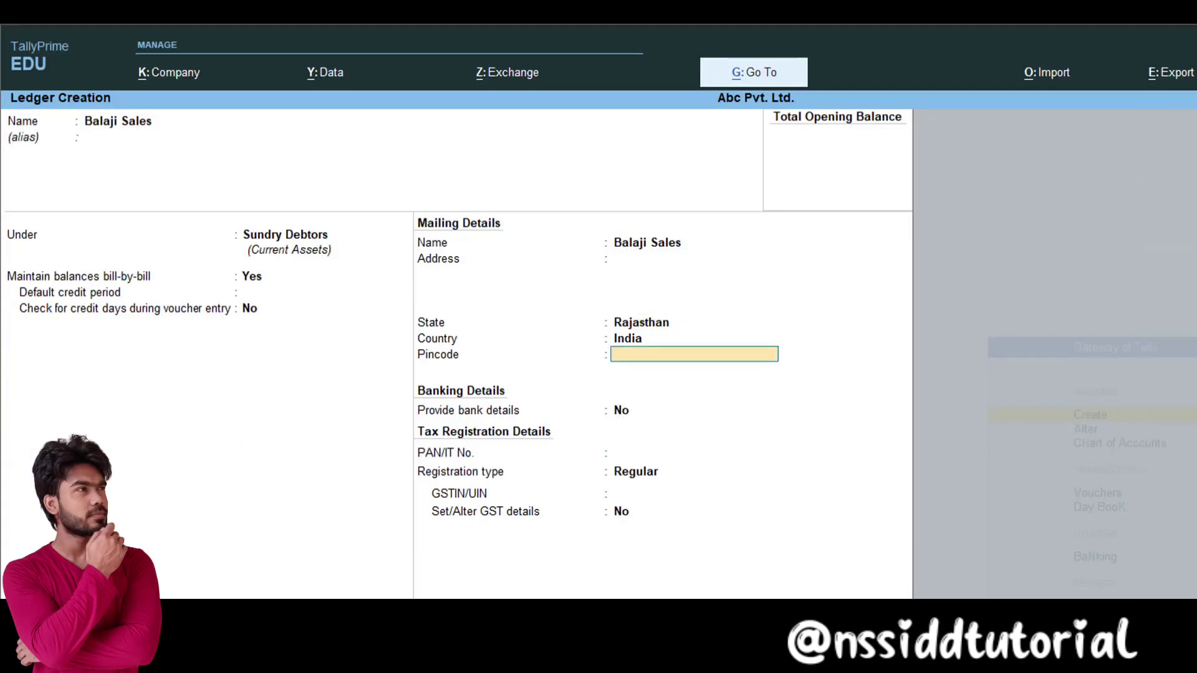
key("Return")
key("Return")
key("Return")
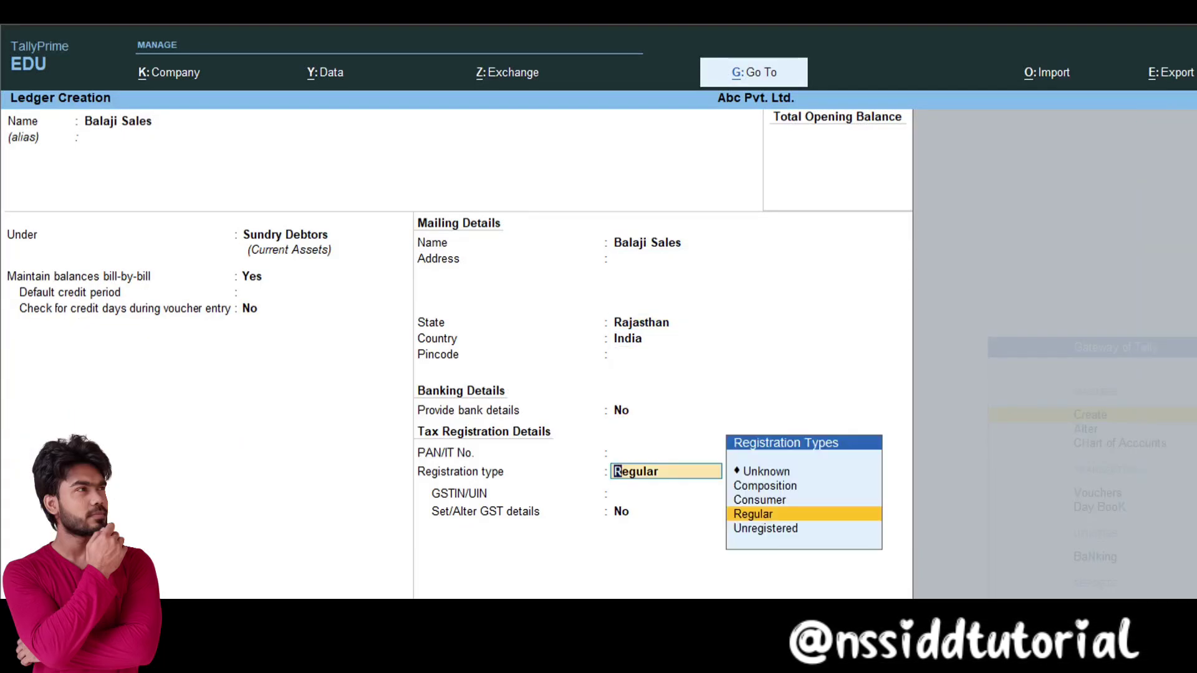
key("Return")
key("Return")
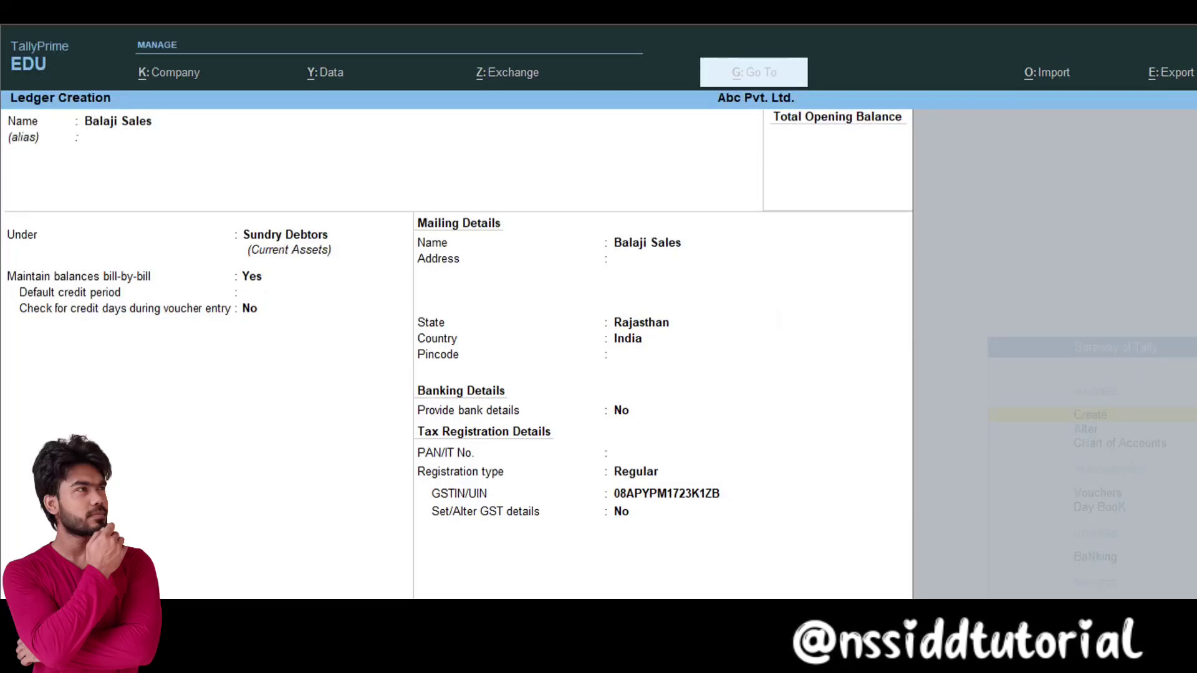
key("Return")
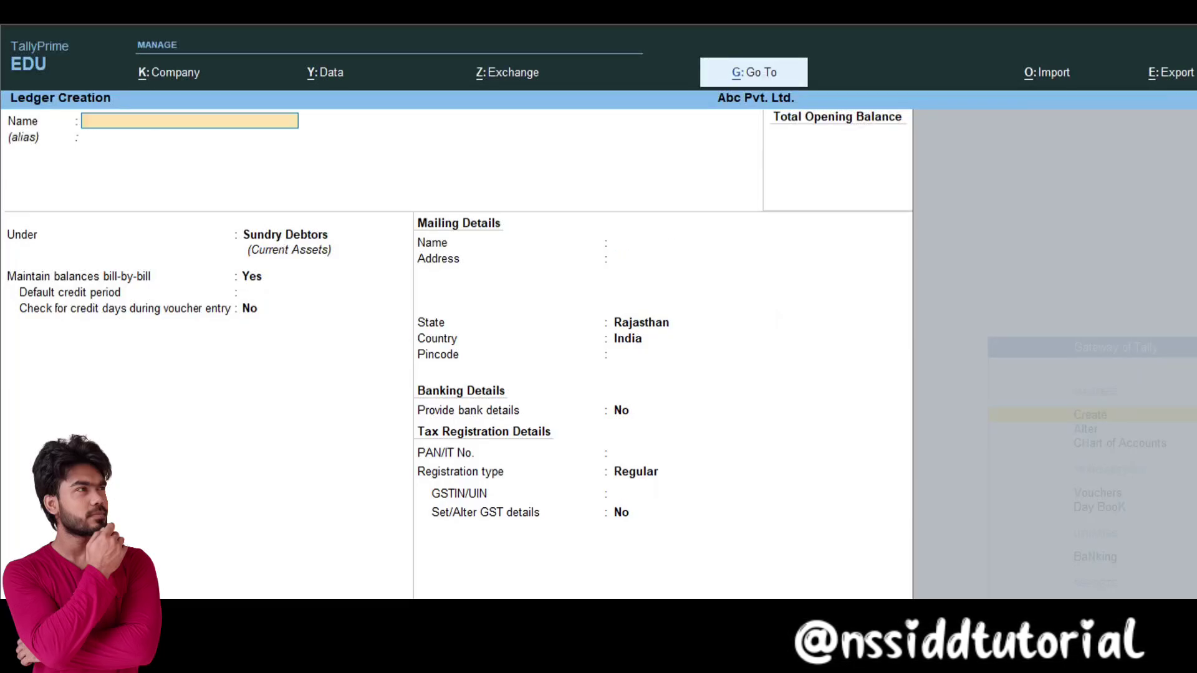
key("Escape")
key("Escape")
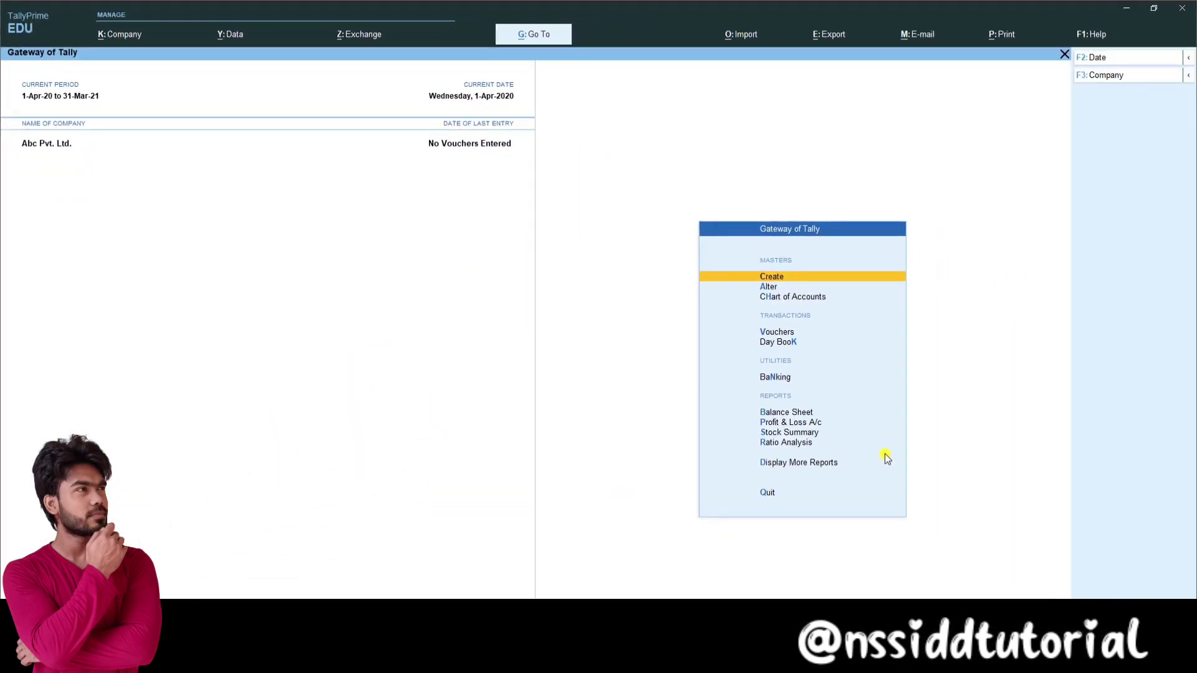
Step: Start a new stock item named Item 001
key("Return")
key("Down")
key("Down")
key("Down")
key("Down")
key("Down")
key("Down")
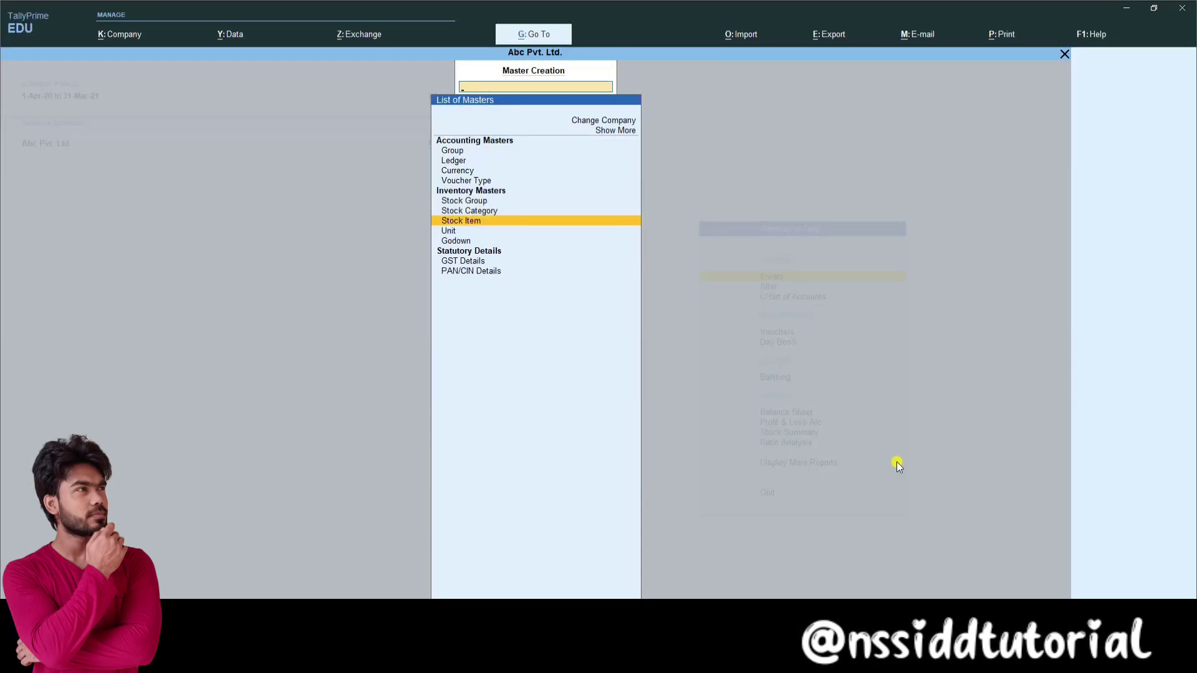
key("Return")
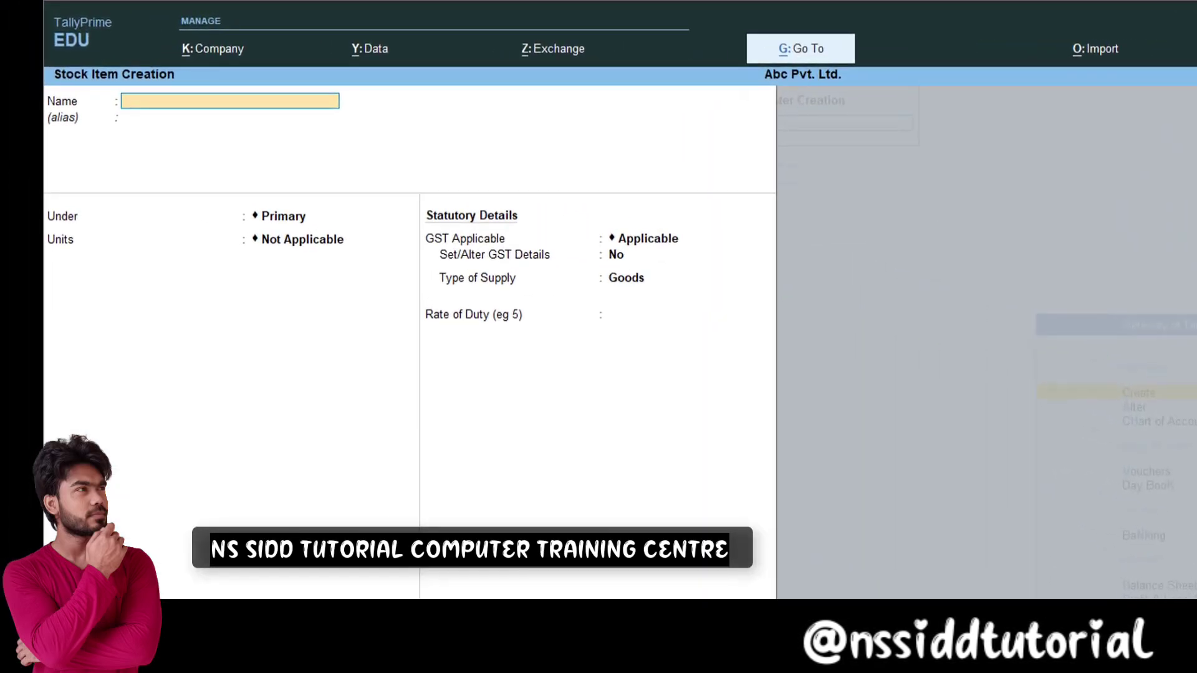
type("Item 001")
key("Return")
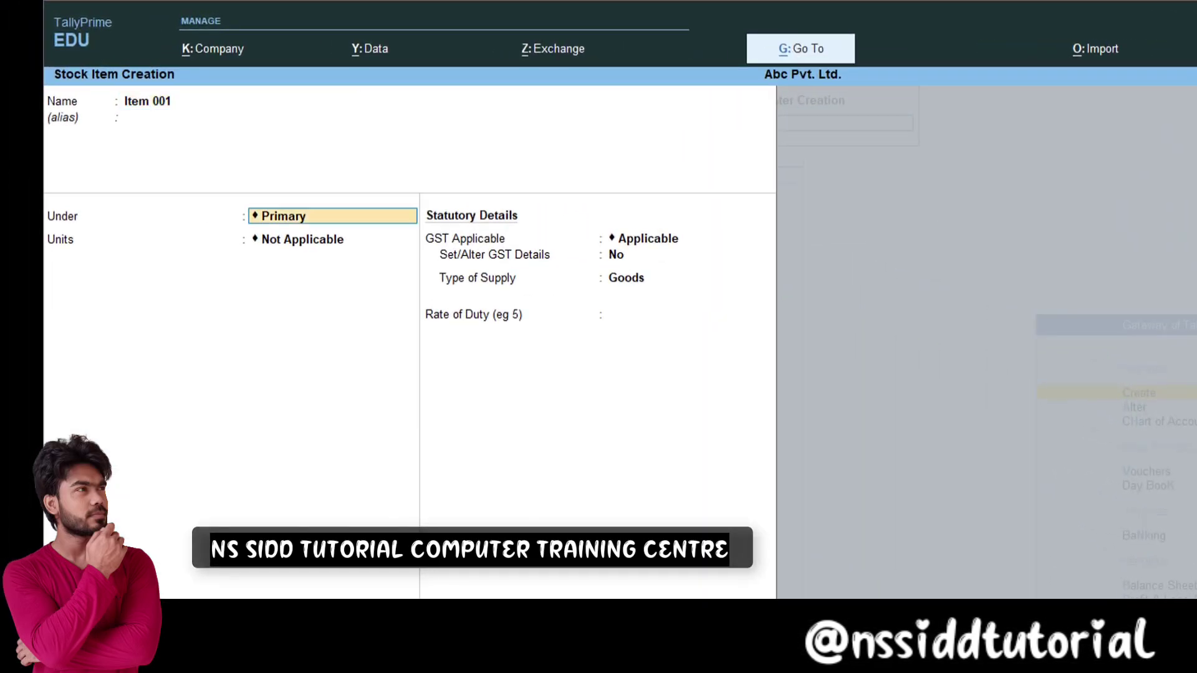
key("Return")
Step: Create the unit nos with quantity code NOS-NUMBERS for the item
key("alt+c")
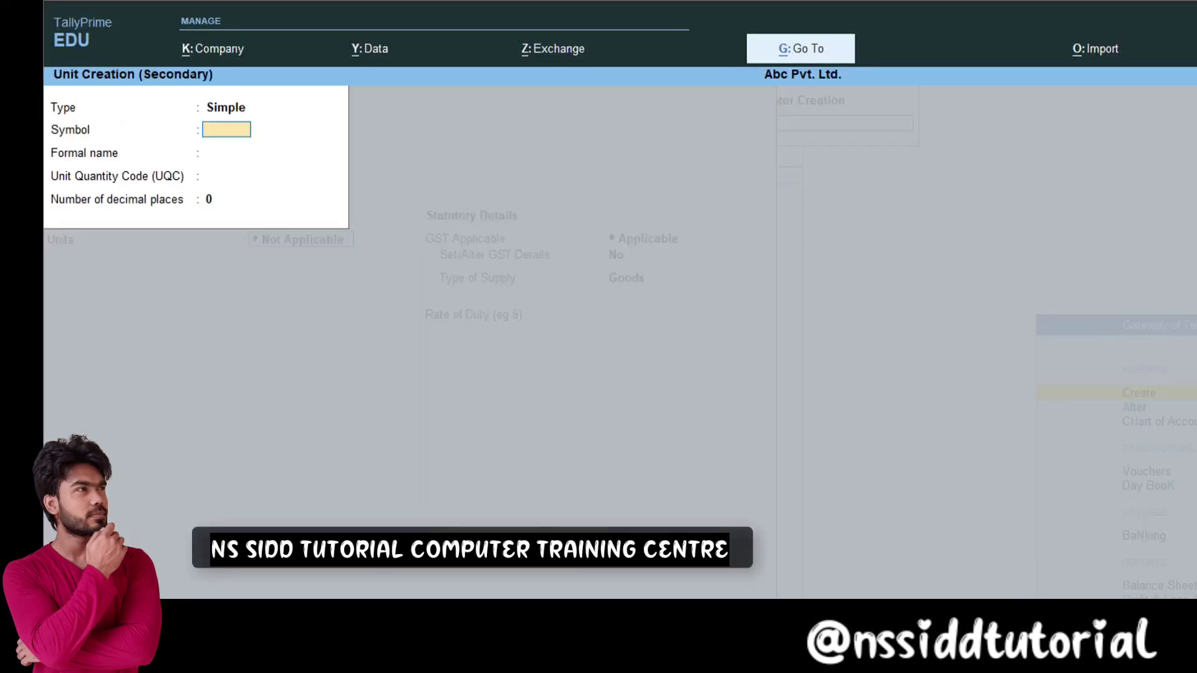
type("nos")
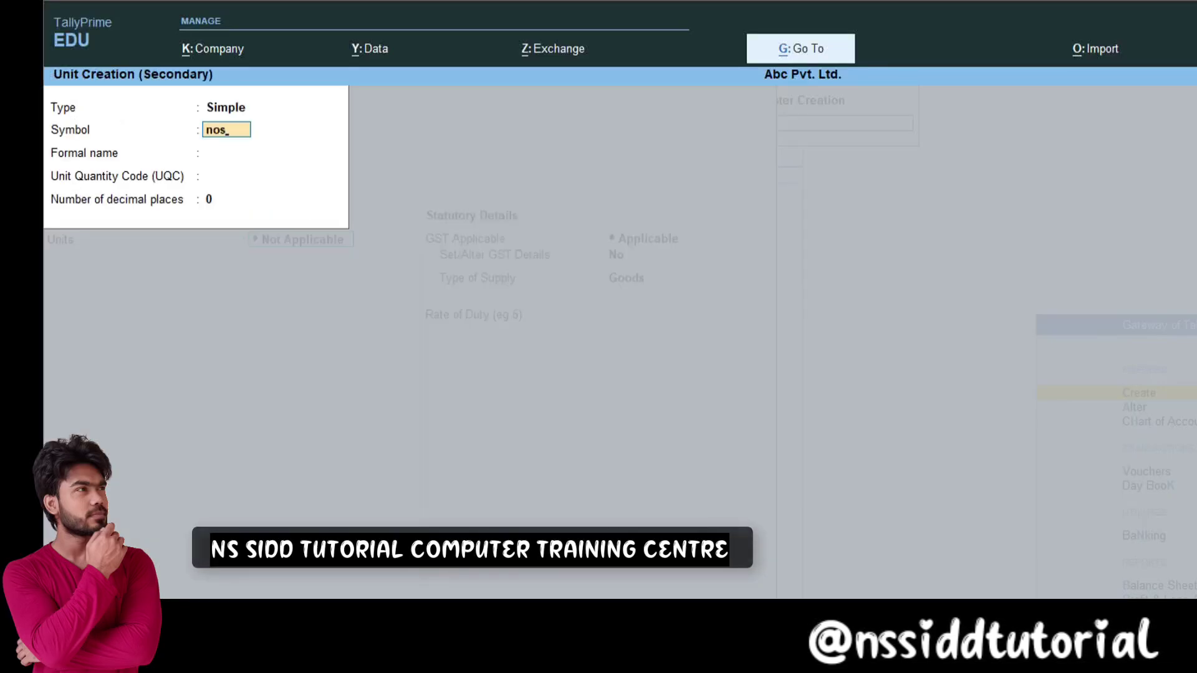
key("Return")
key("Return")
type("nos")
key("Return")
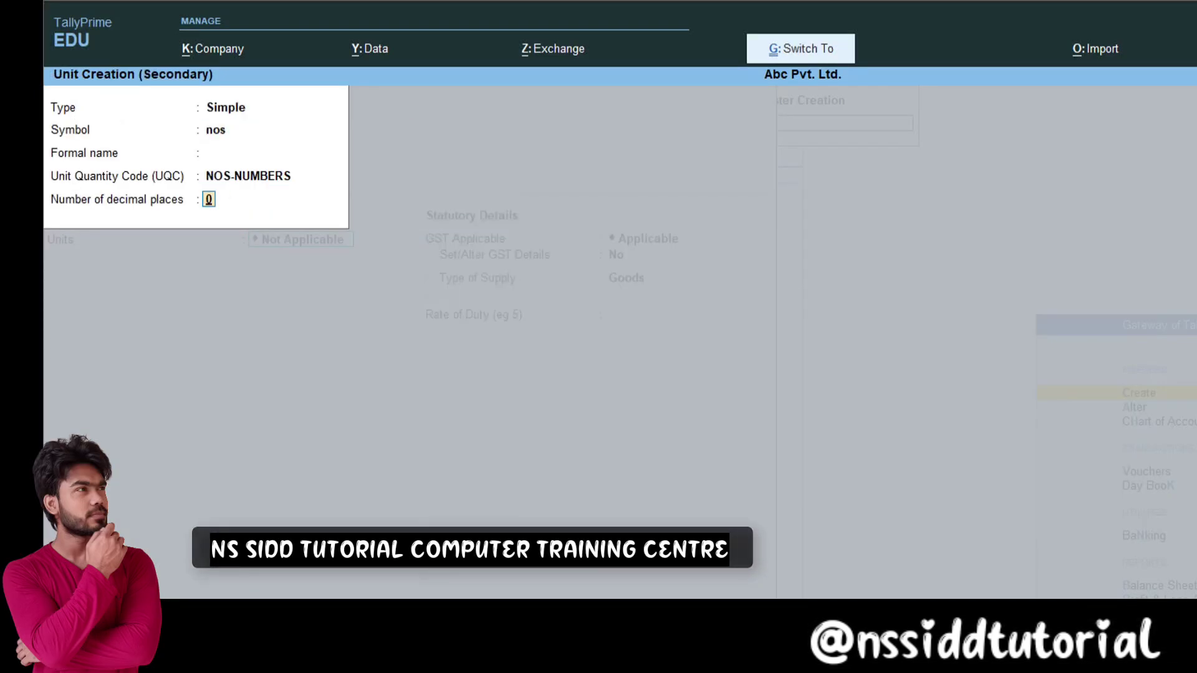
key("Return")
key("Return")
Step: Turn on GST details for Item 001 with taxability Taxable
key("Return")
type("y")
key("Return")
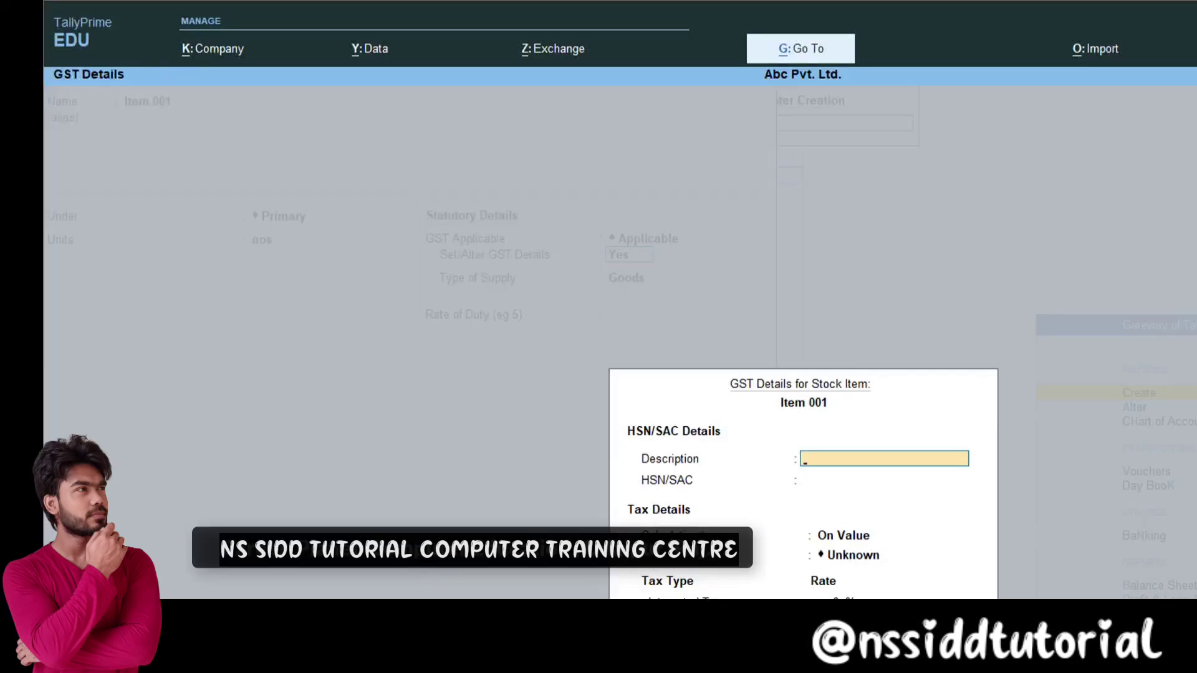
key("Return")
key("Return")
key("Return")
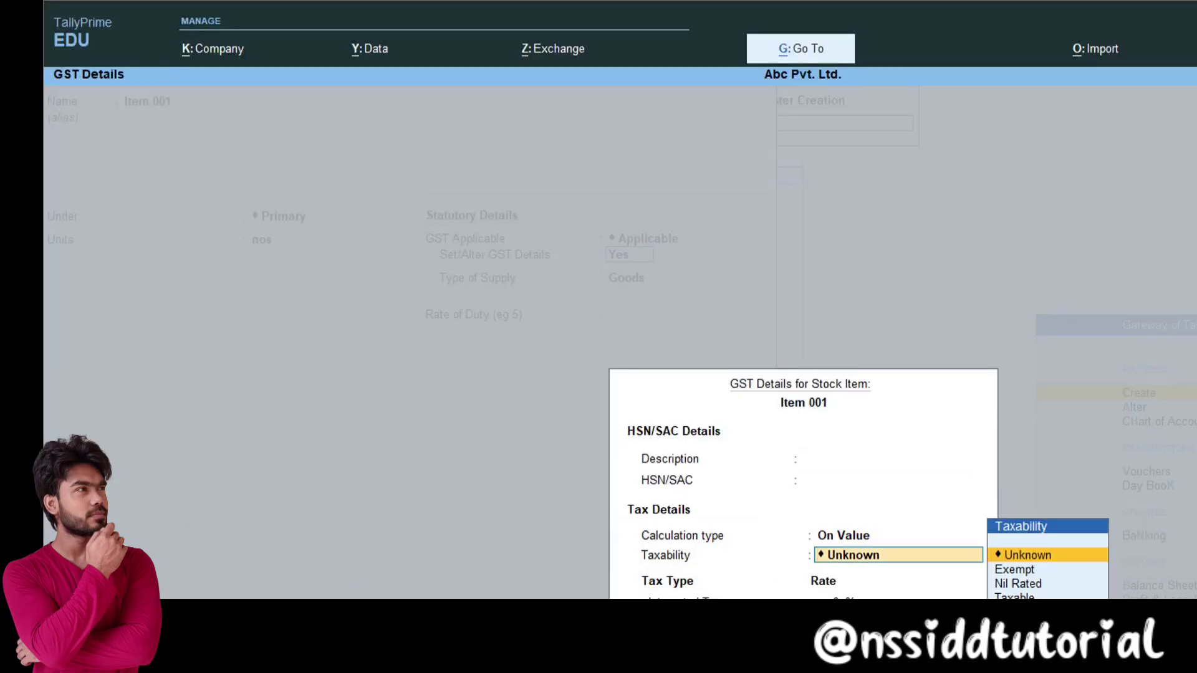
key("Down")
key("Down")
key("Down")
key("Return")
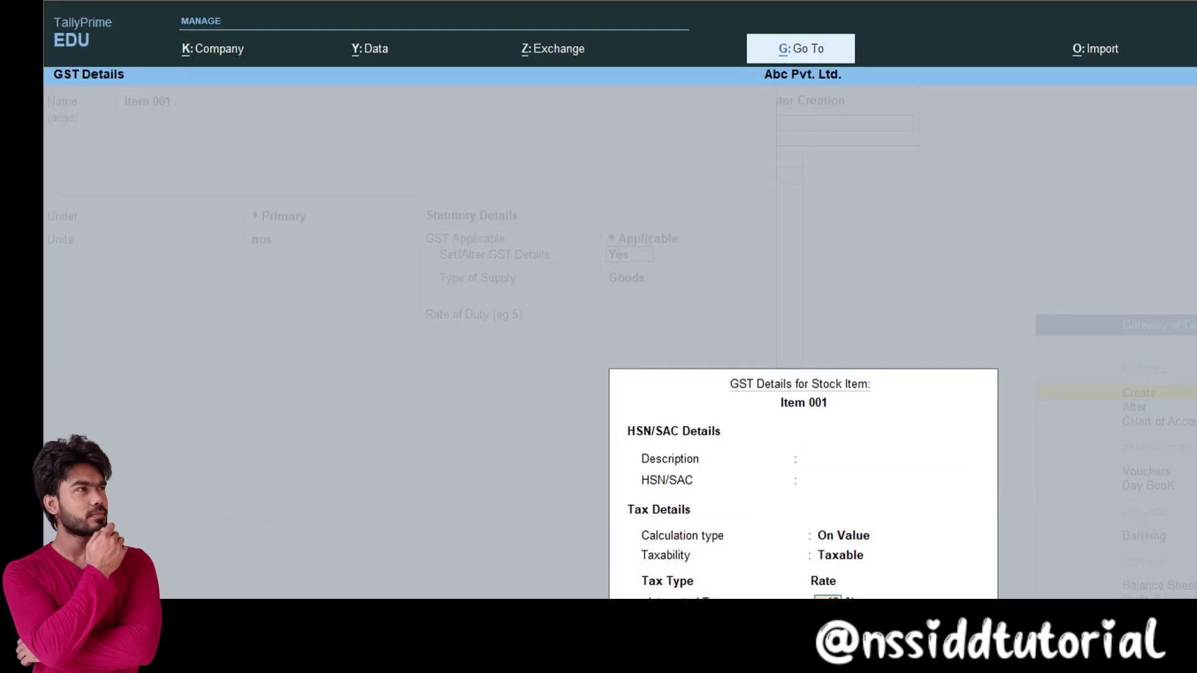
key("Return")
key("Return")
key("Return")
key("Return")
key("Return")
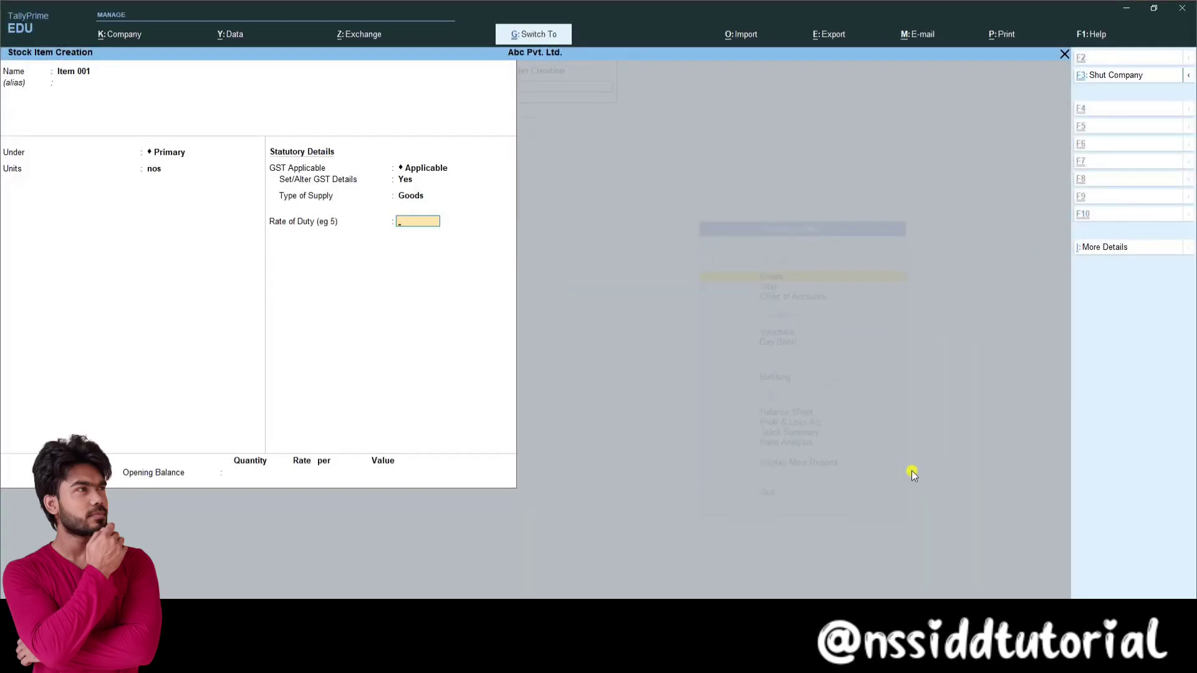
key("Escape")
key("Escape")
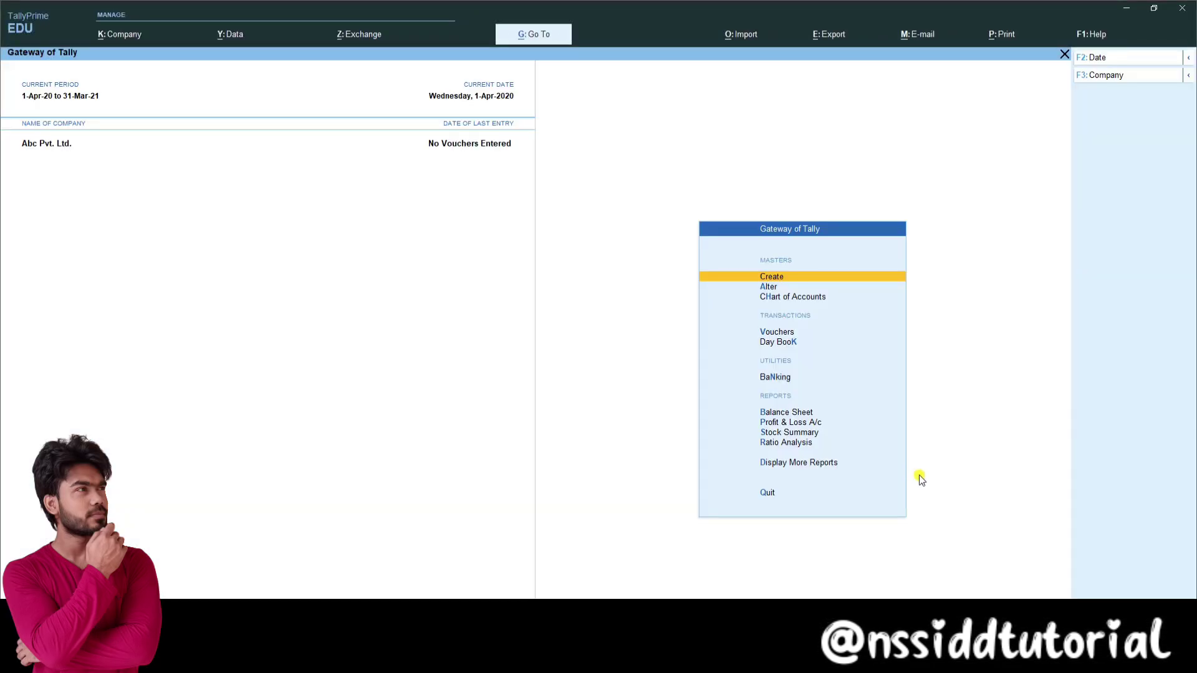
Step: Open voucher entry on a new Payment voucher
key("Down")
key("Down")
key("Down")
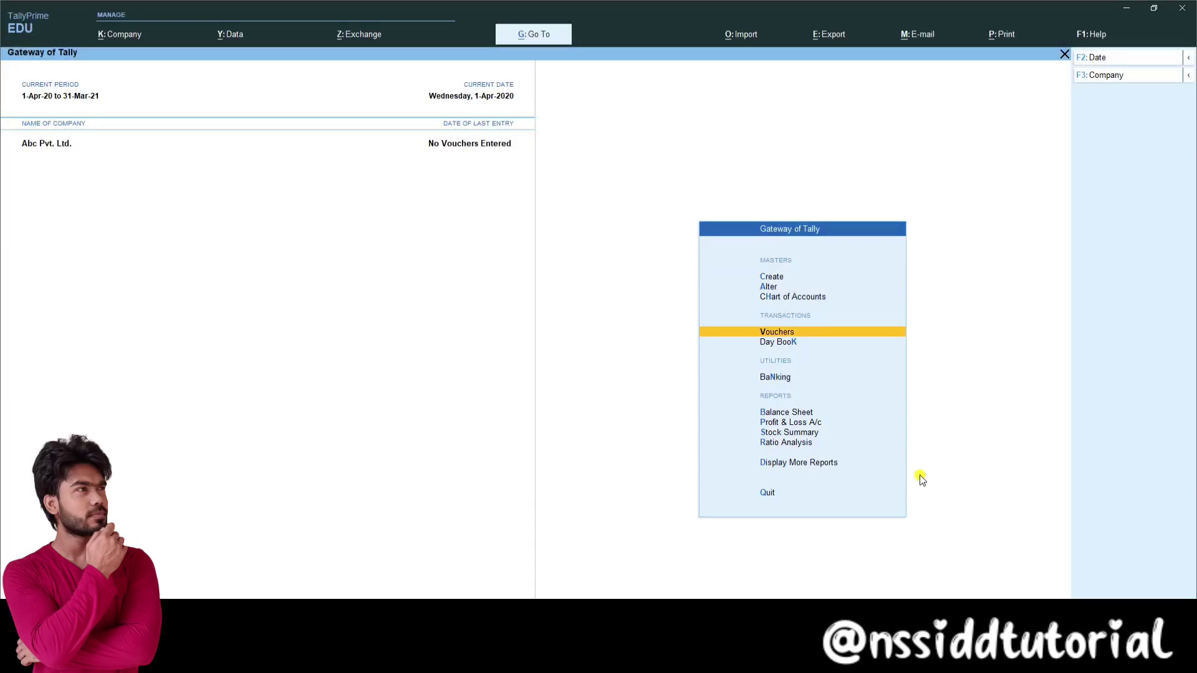
key("Down")
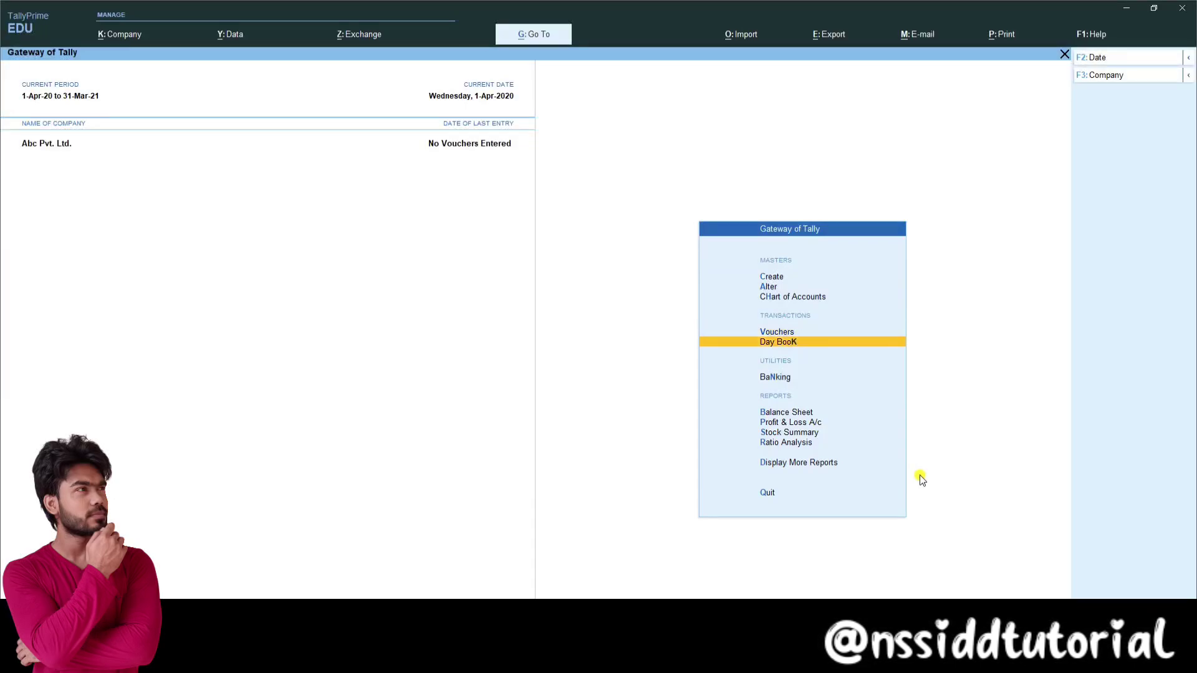
key("Up")
key("Return")
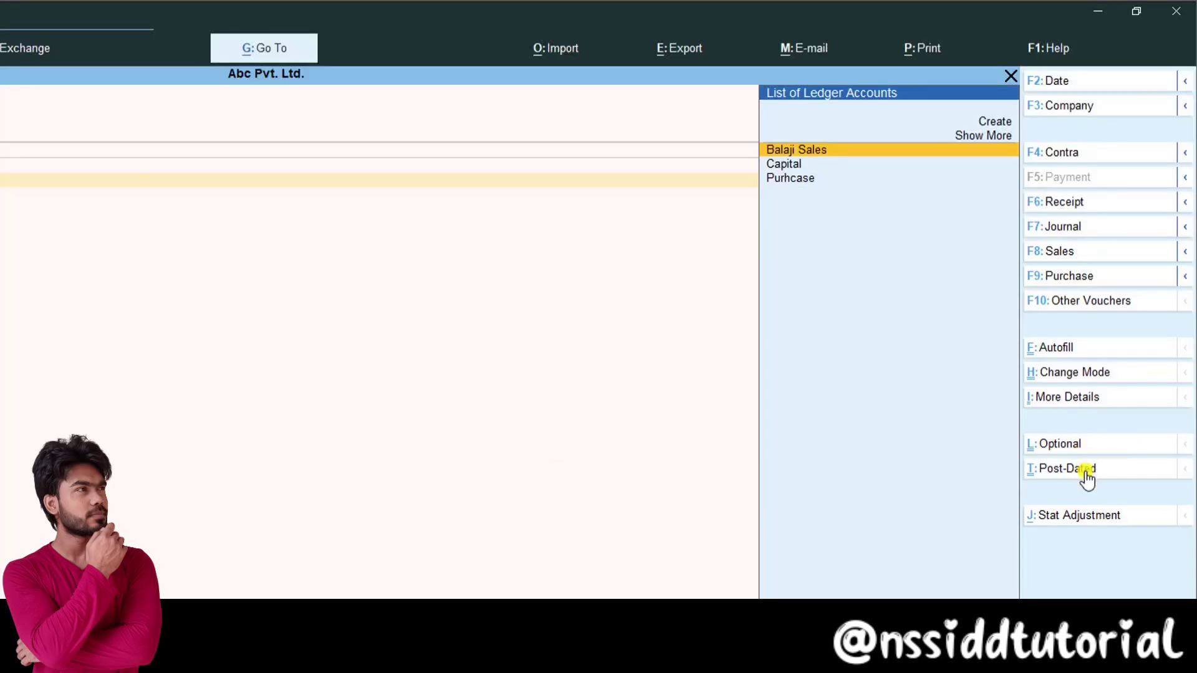
Step: Switch the Payment voucher to Single Entry mode
left_click(1063, 378)
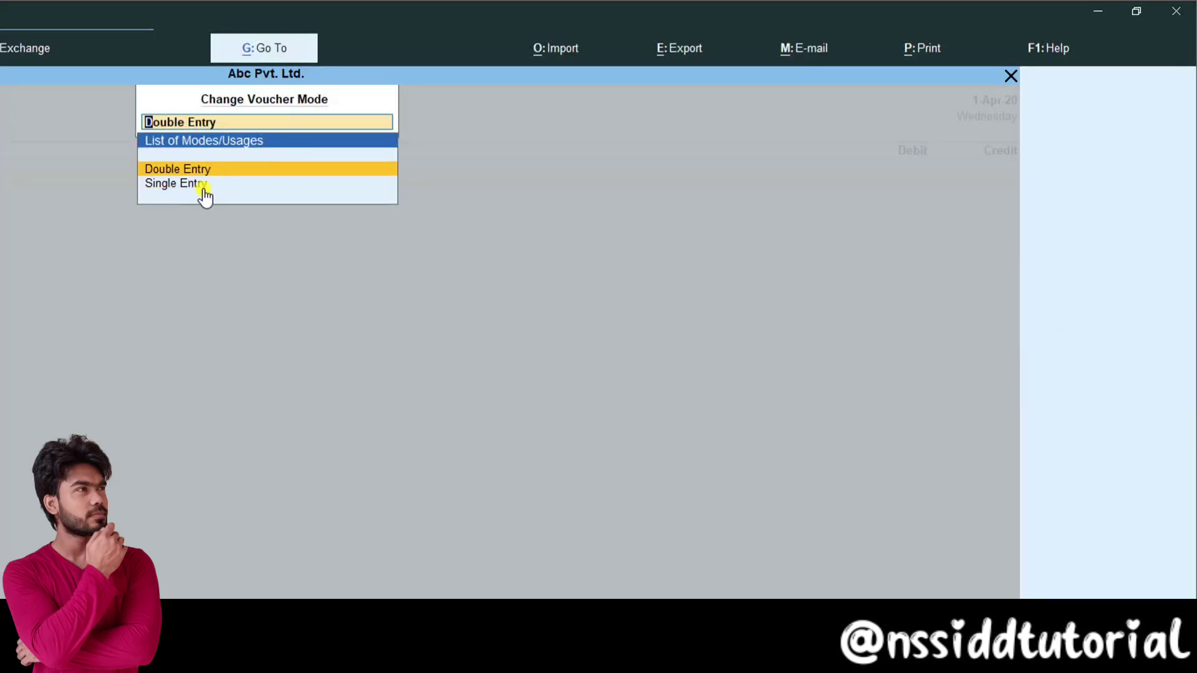
key("Down")
key("Up")
key("Down")
key("Up")
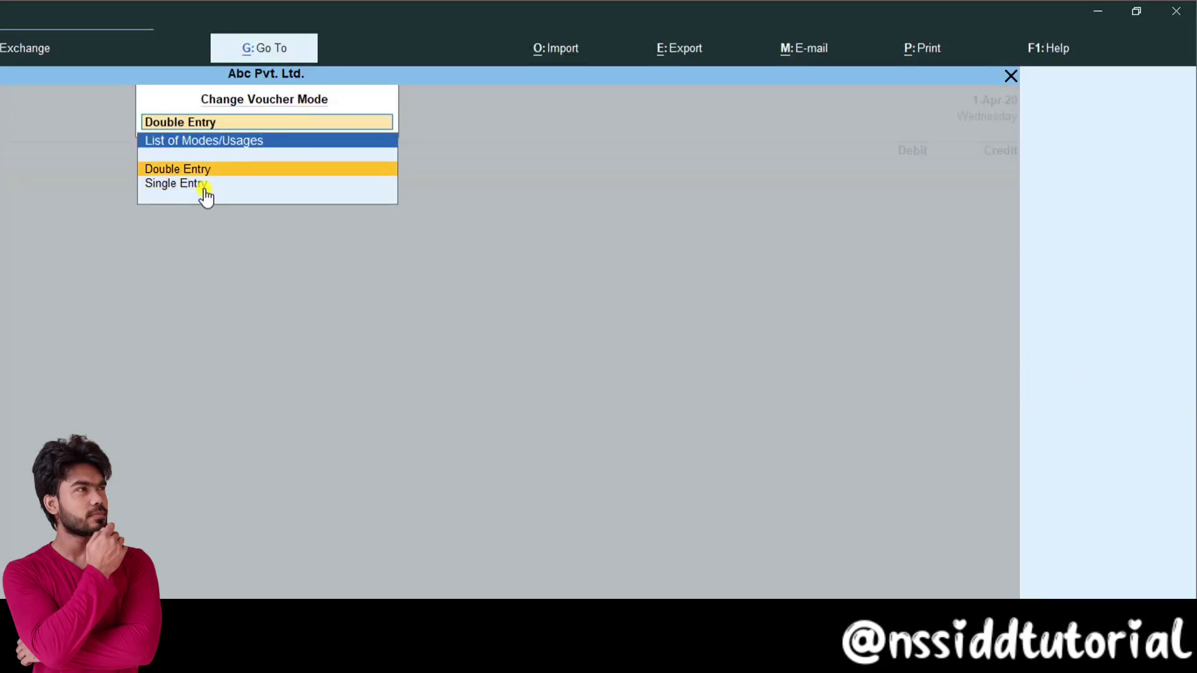
key("Down")
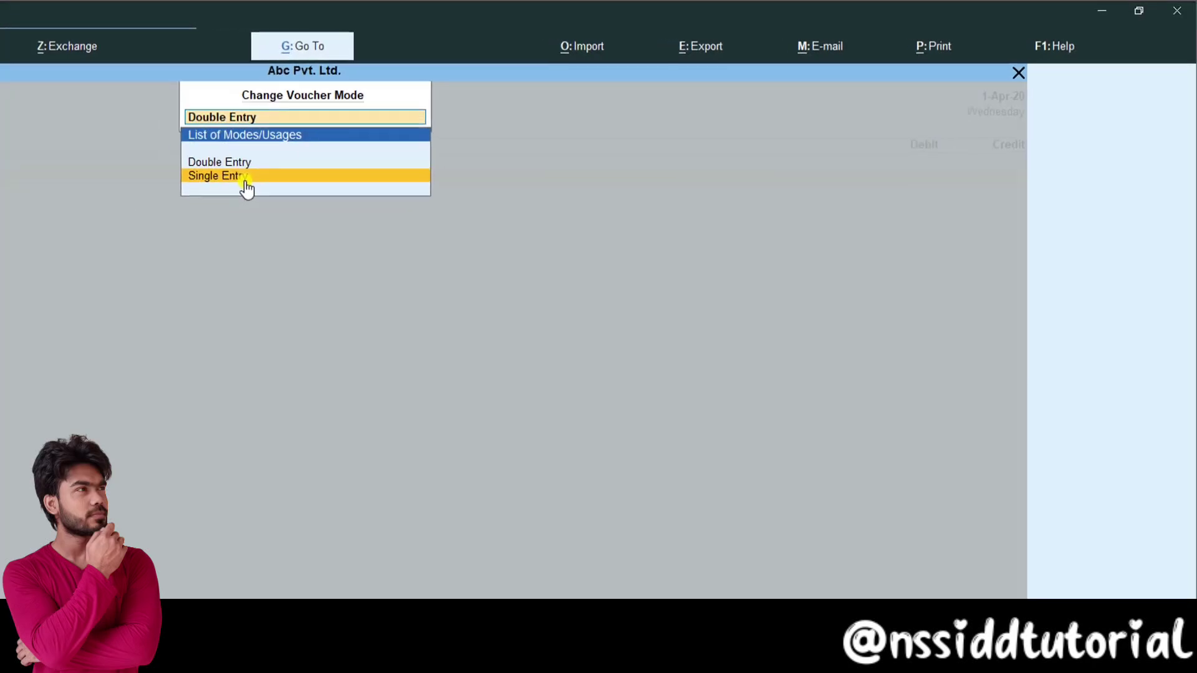
key("Return")
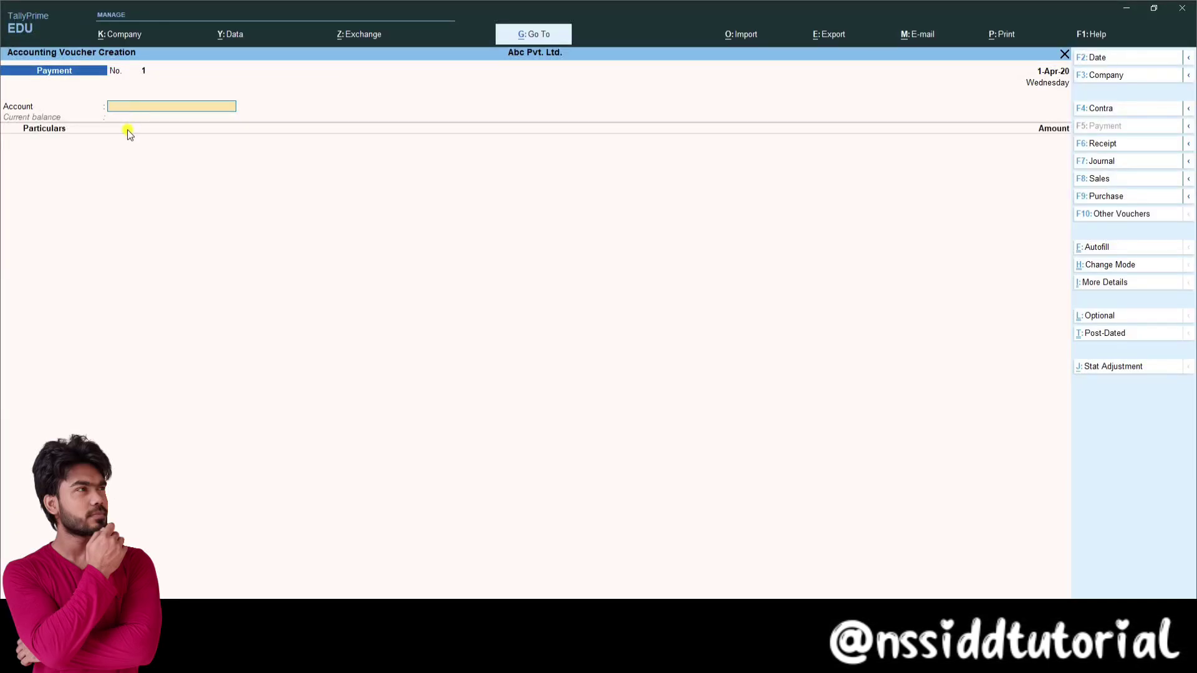
Step: Make a Receipt crediting the Capital ledger 5,00,000
key("F6")
type("C")
key("Down")
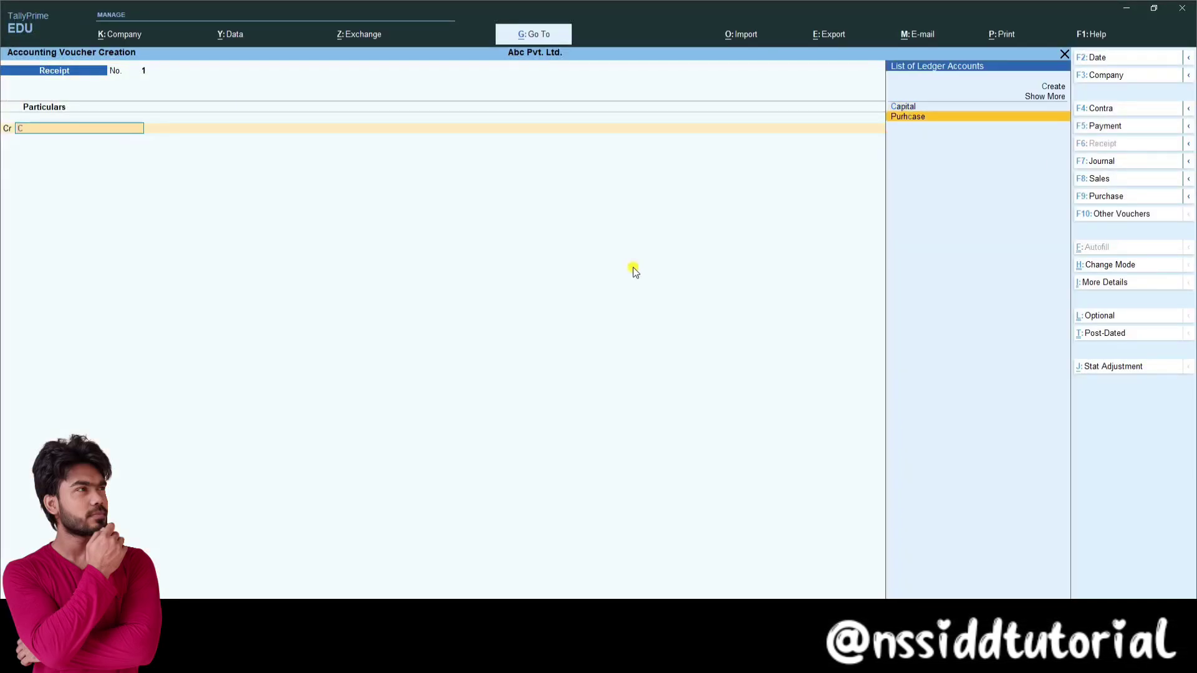
key("Up")
key("Return")
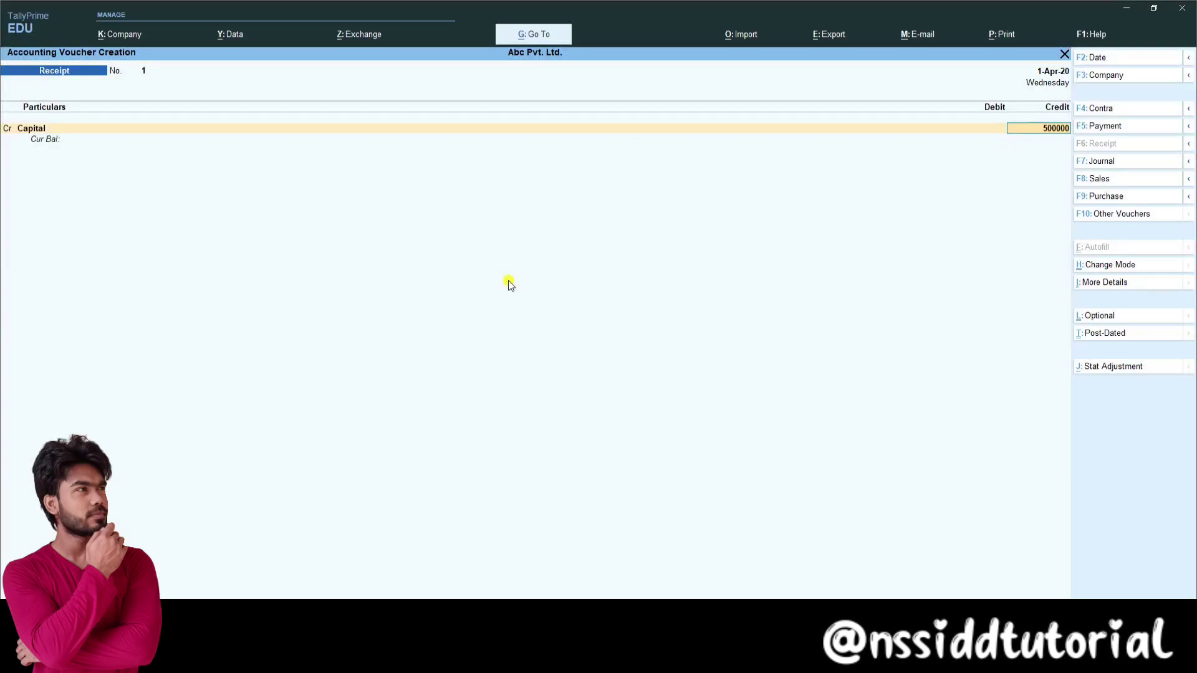
key("Return")
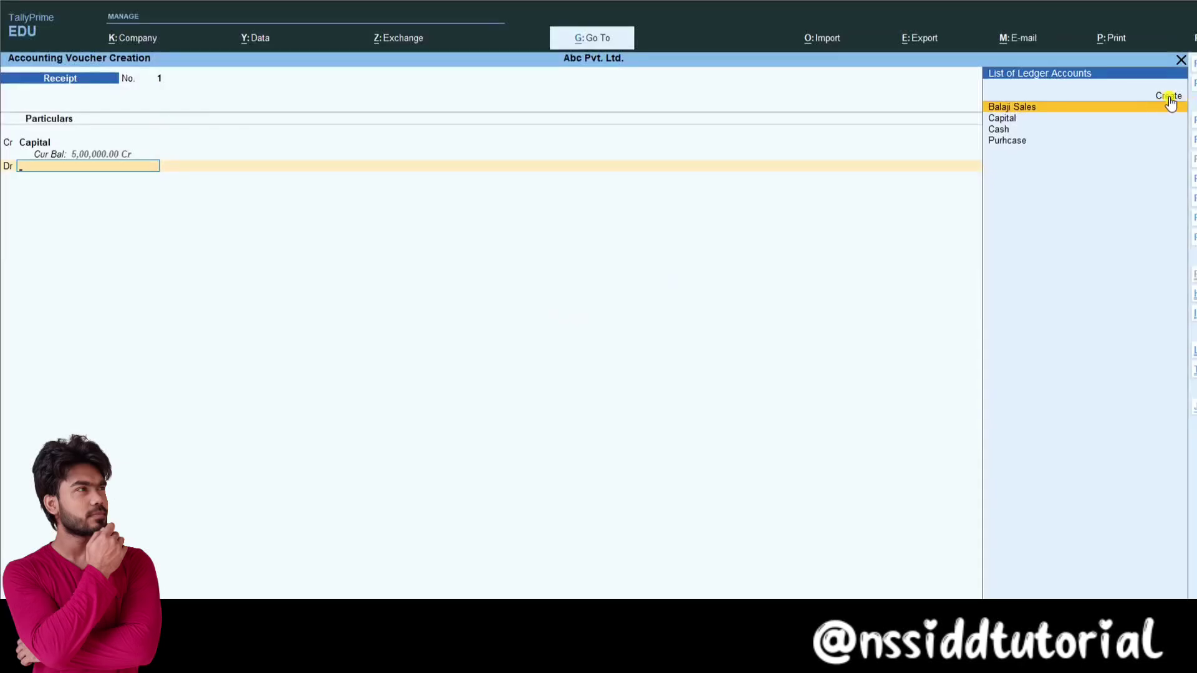
Step: Create a Bank ledger under Bank Accounts for the receipt and save it
left_click(1168, 97)
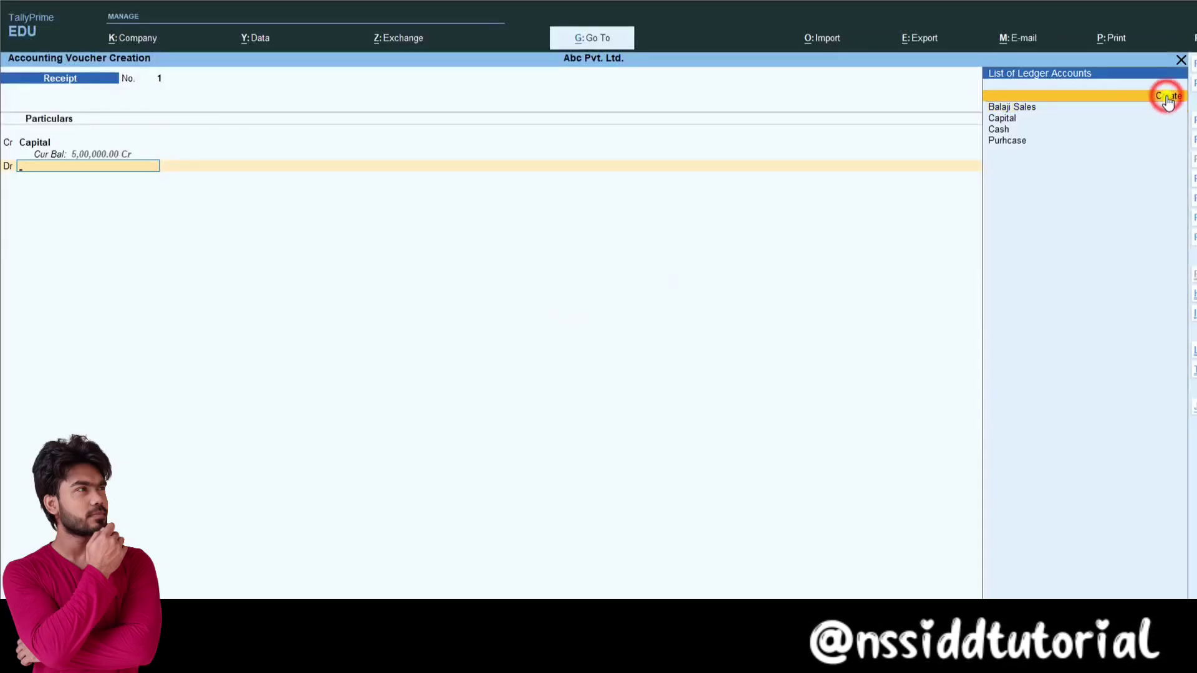
type("Ba")
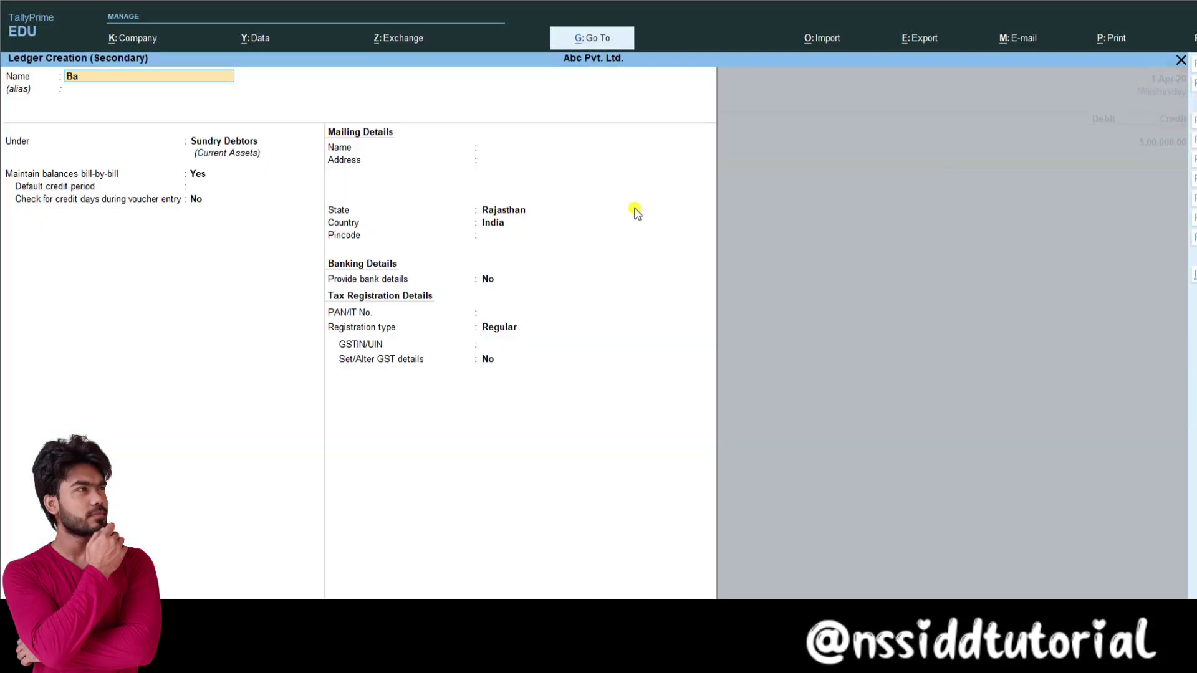
type("nk")
key("Return")
type("b")
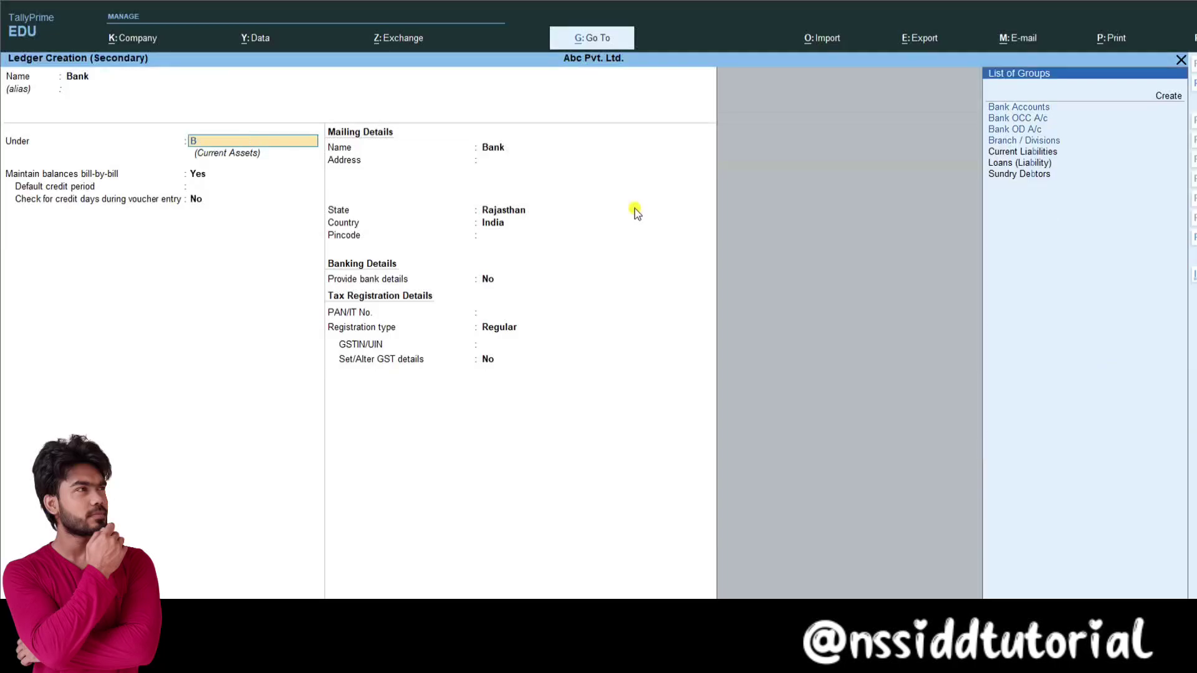
key("Return")
key("ctrl+a")
key("Return")
key("Return")
key("Return")
key("Return")
key("F9")
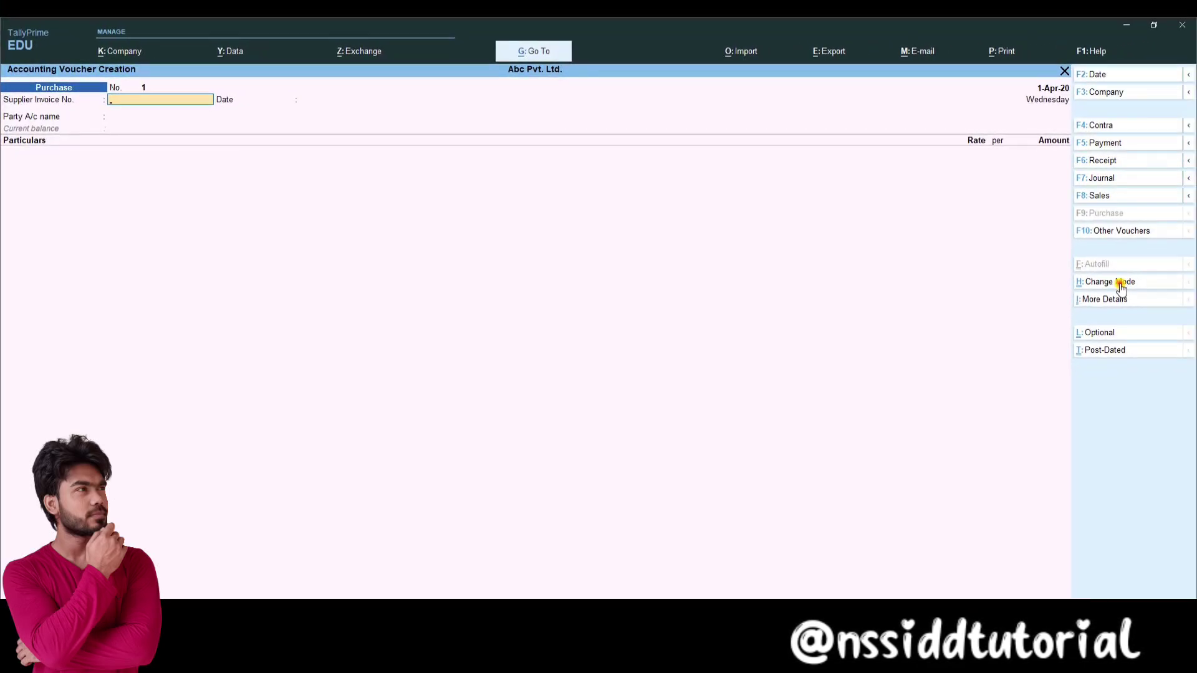
Step: Try Accounting Invoice and As Voucher modes on the purchase, ending in Item Invoice mode
left_click(1122, 288)
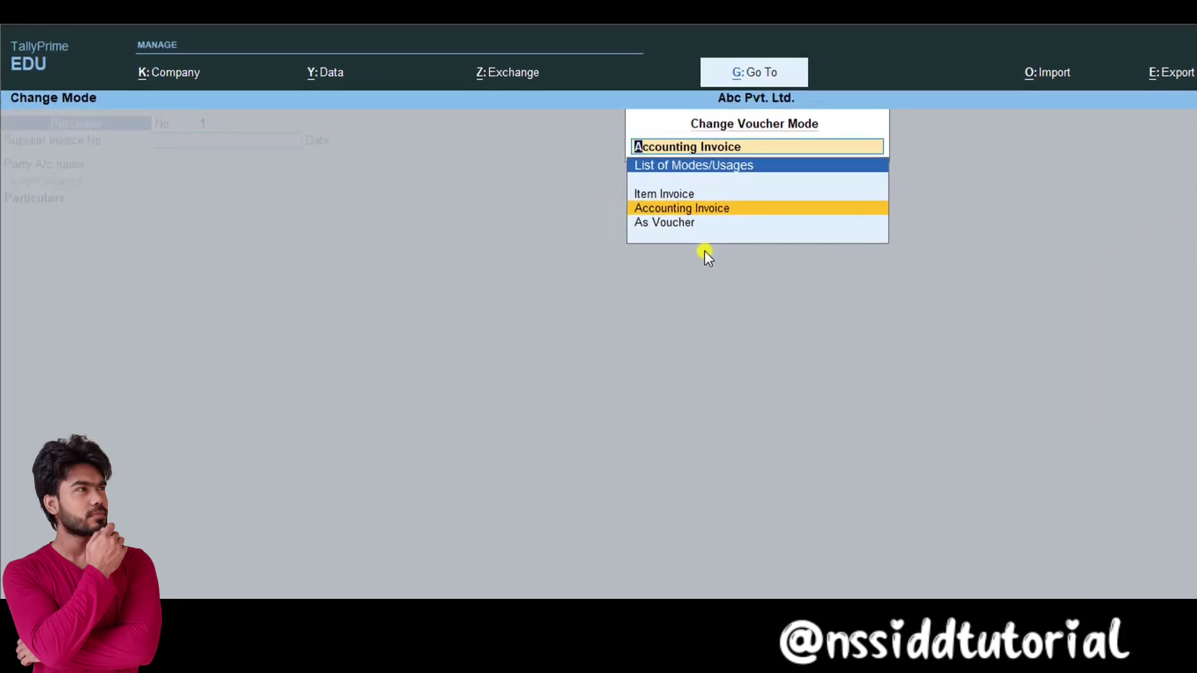
left_click(686, 193)
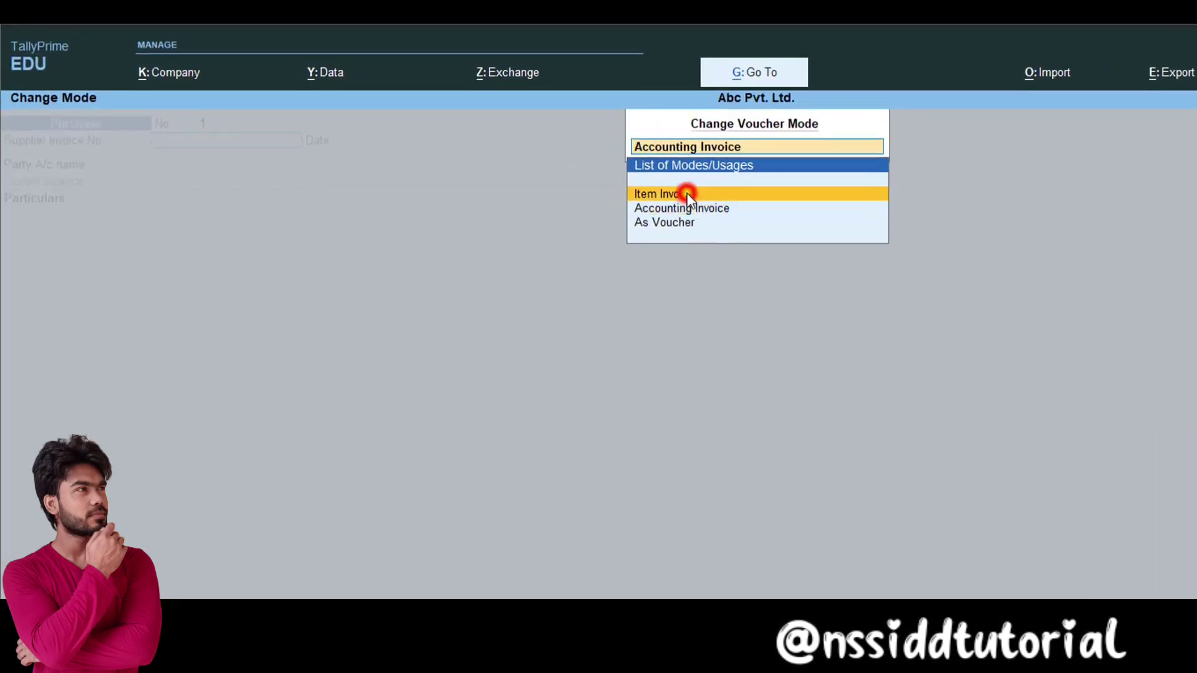
key("Return")
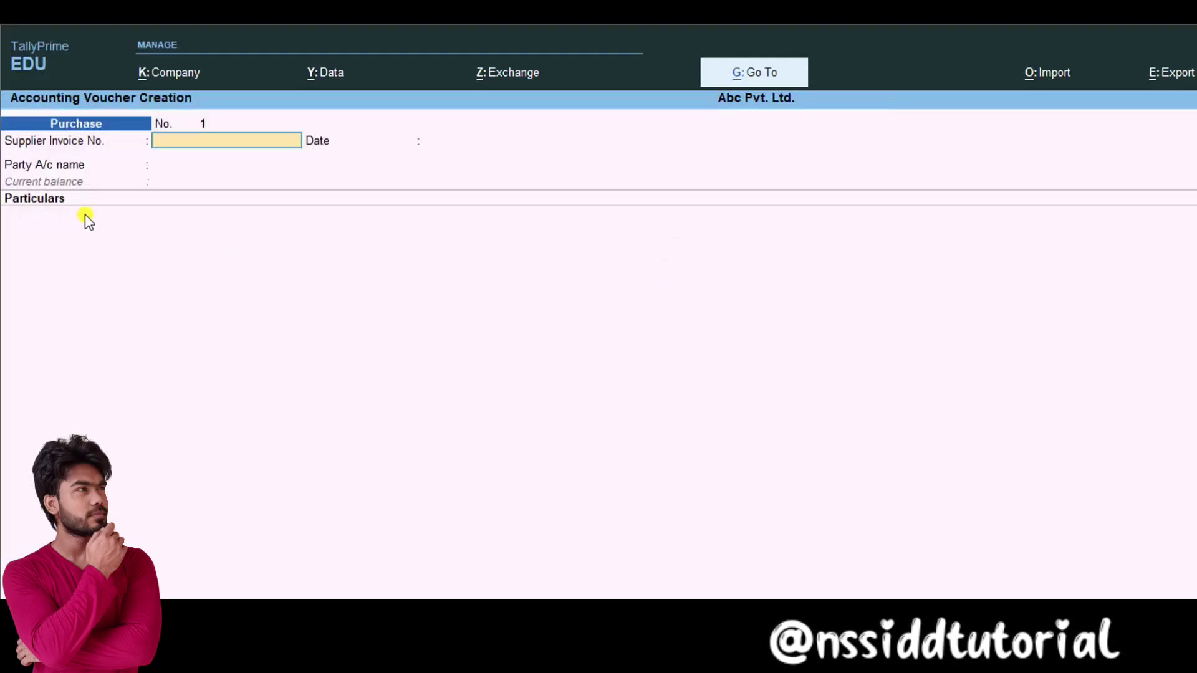
key("ctrl+h")
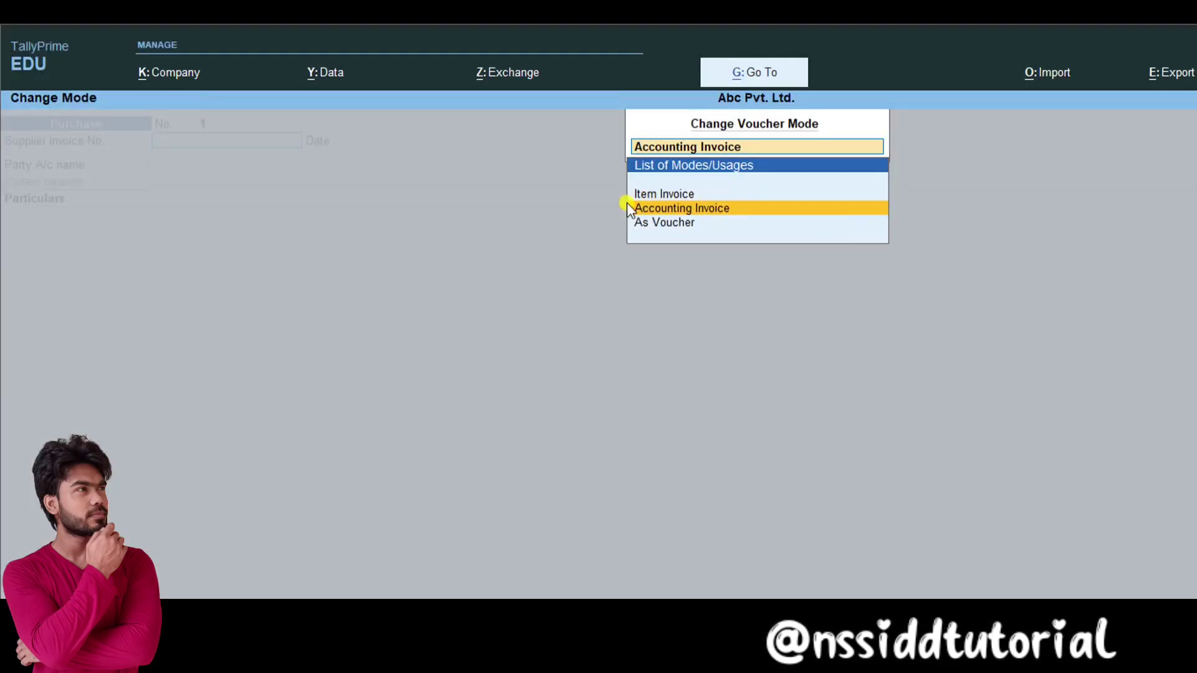
left_click(664, 196)
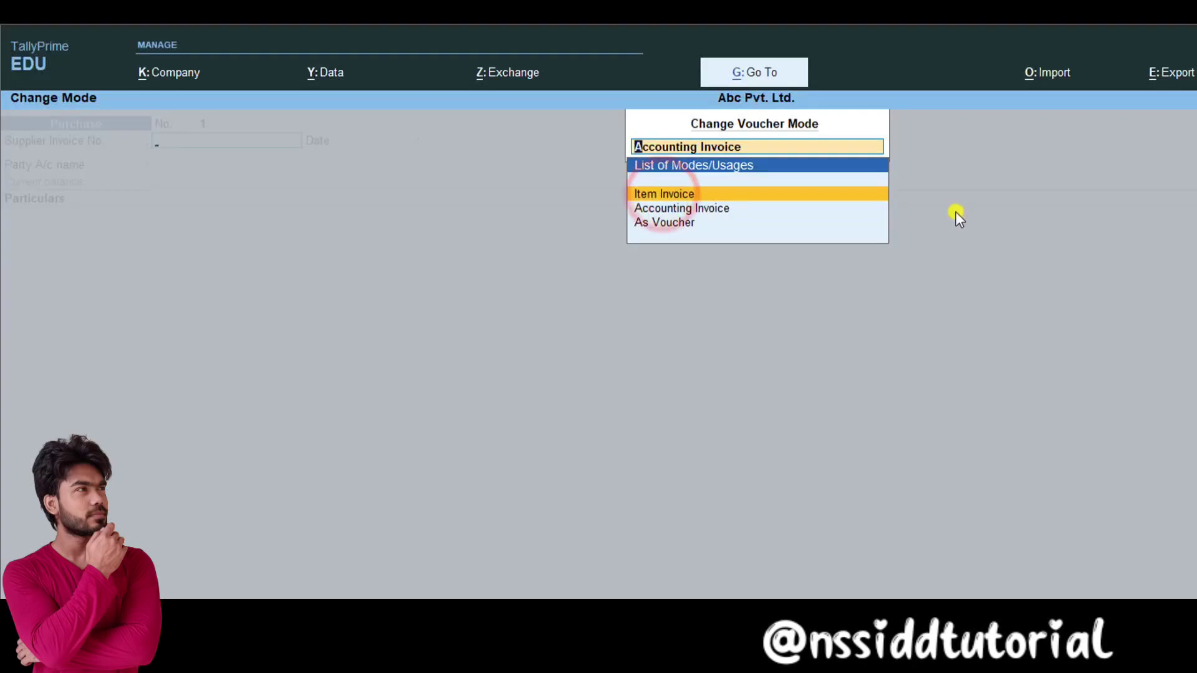
key("Return")
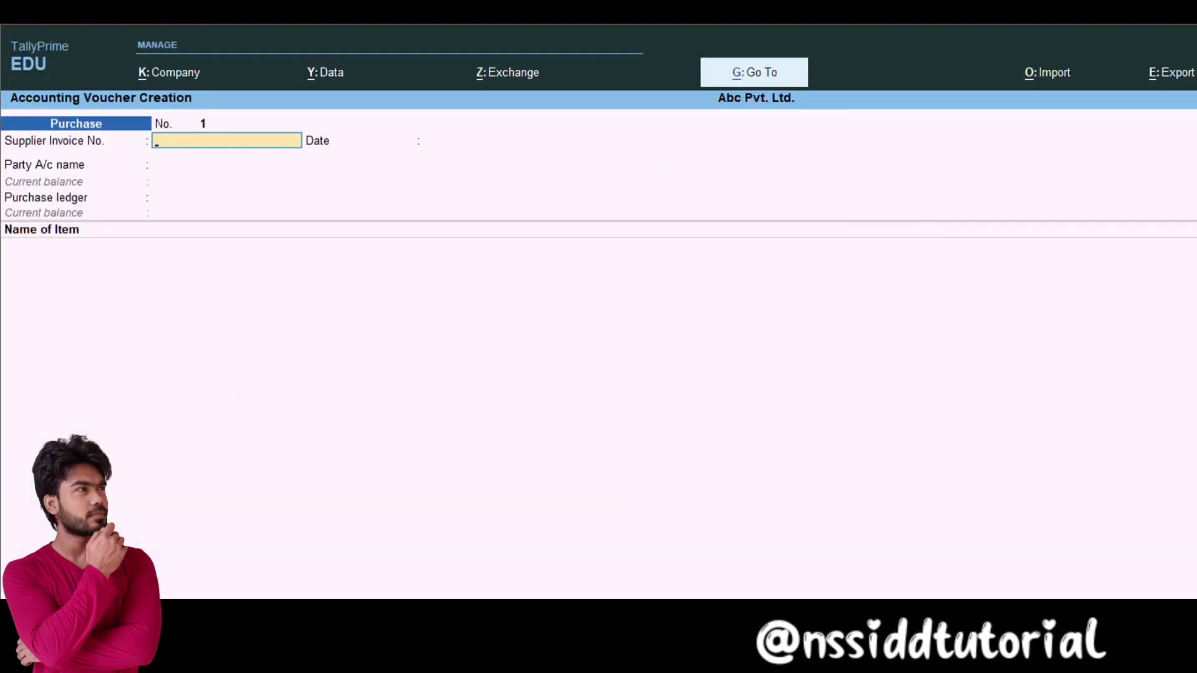
key("ctrl+h")
left_click(667, 225)
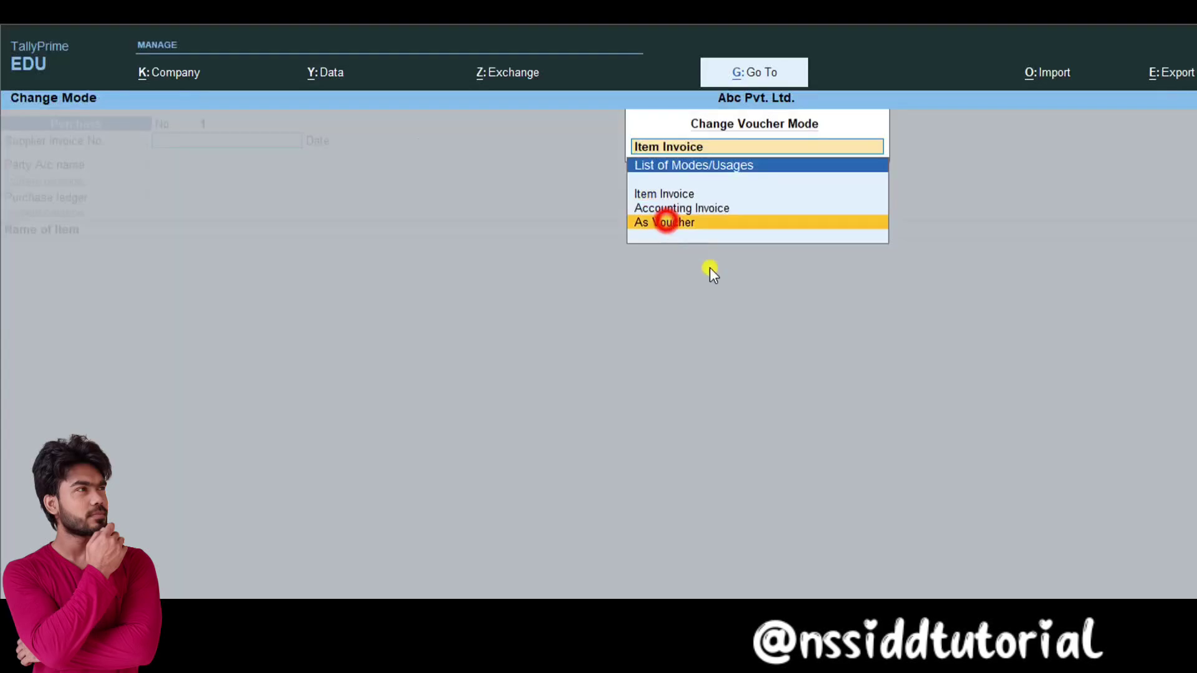
key("Return")
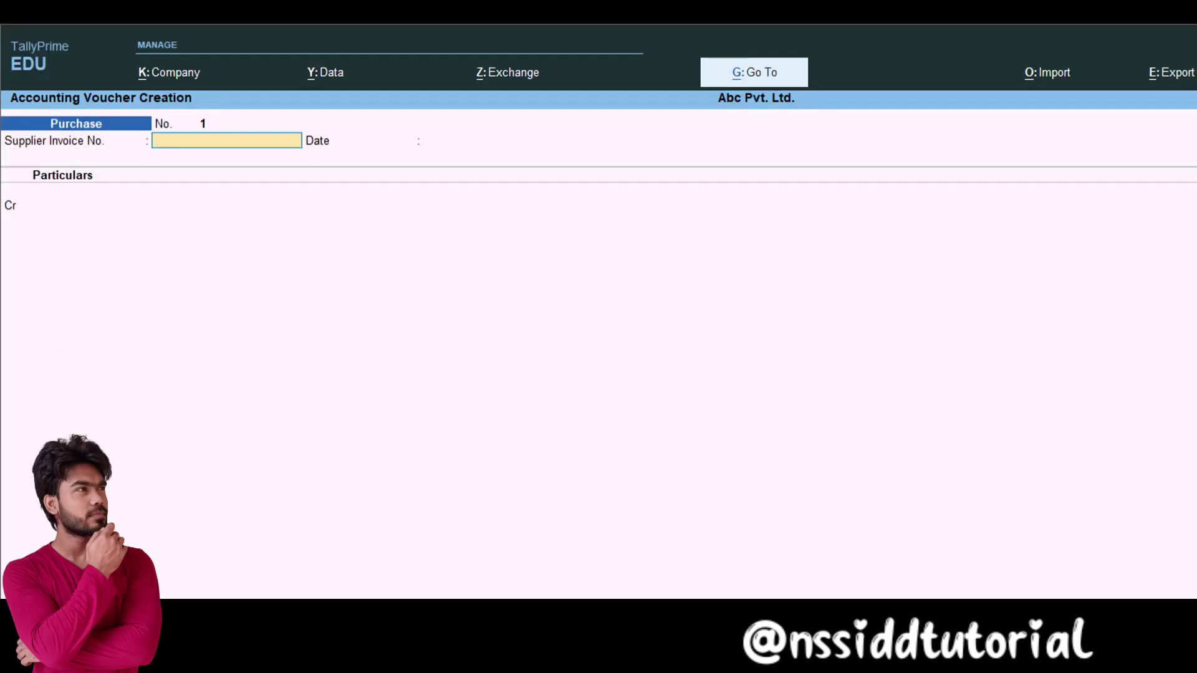
key("ctrl+h")
key("Up")
key("Up")
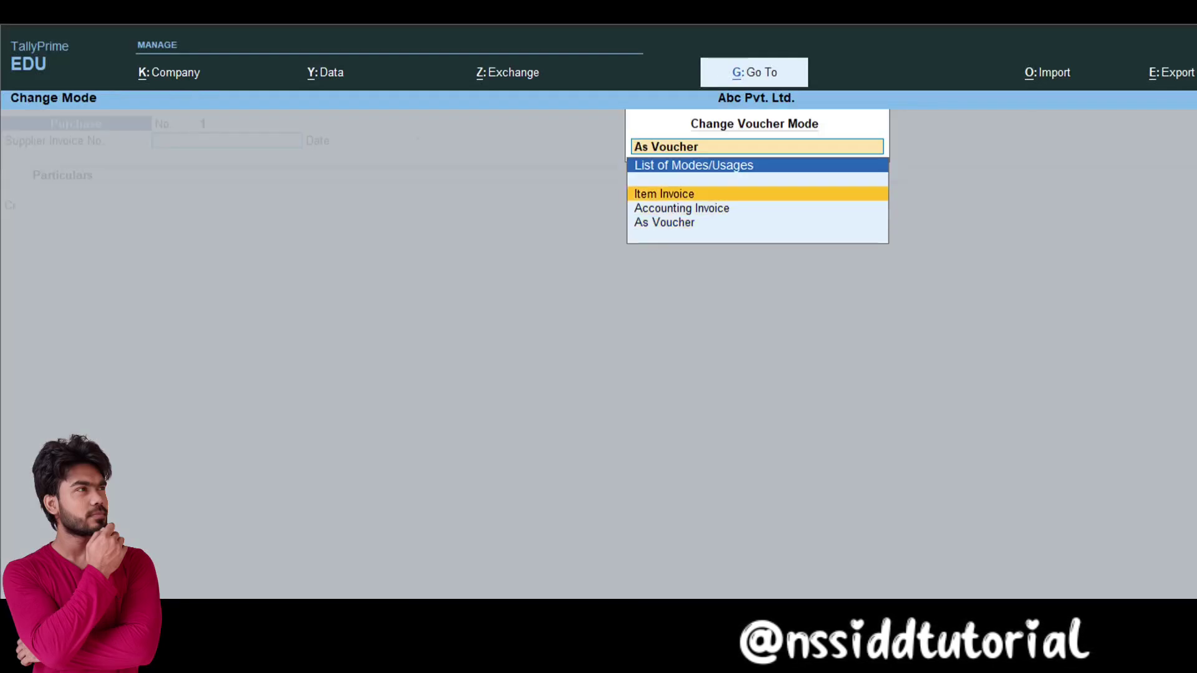
key("Return")
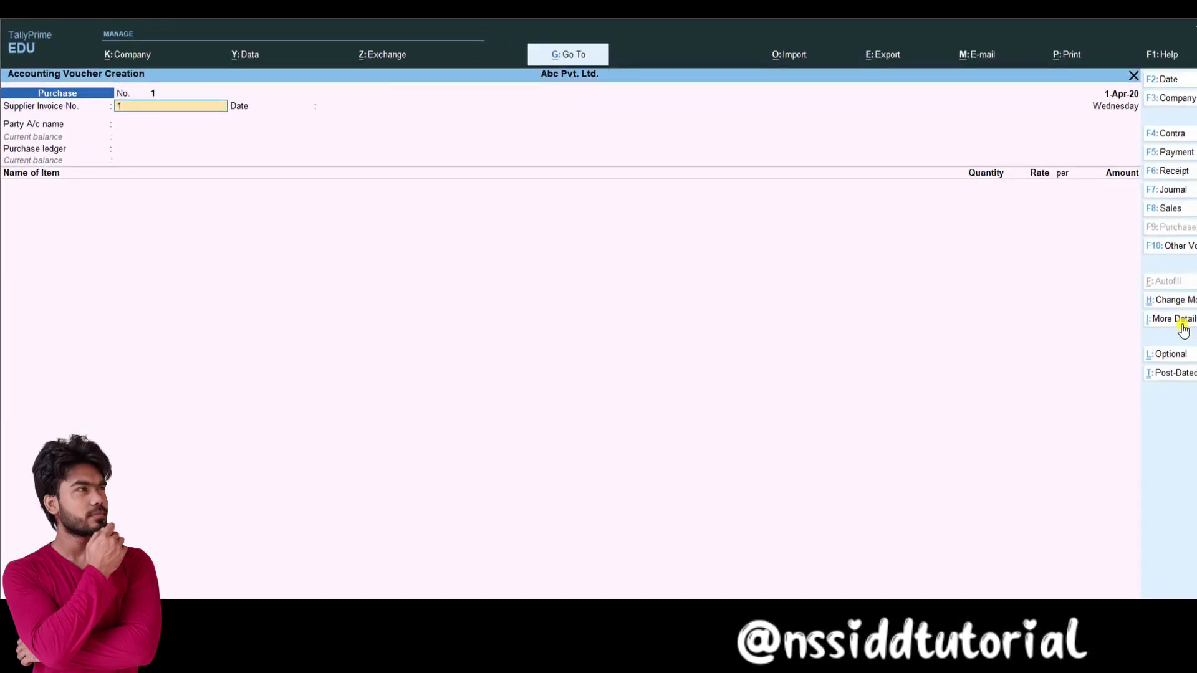
Step: Enter supplier invoice 1 dated 1-Apr-20 and create the supplier's ledger under Sundry Creditors
key("Return")
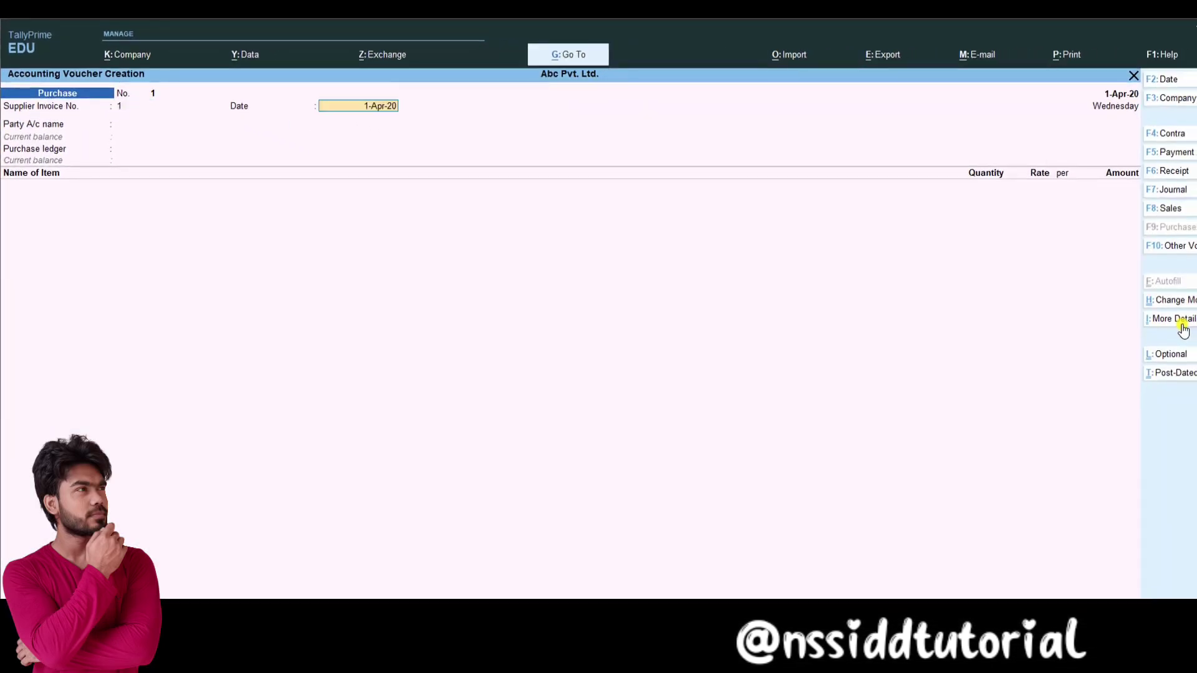
key("Return")
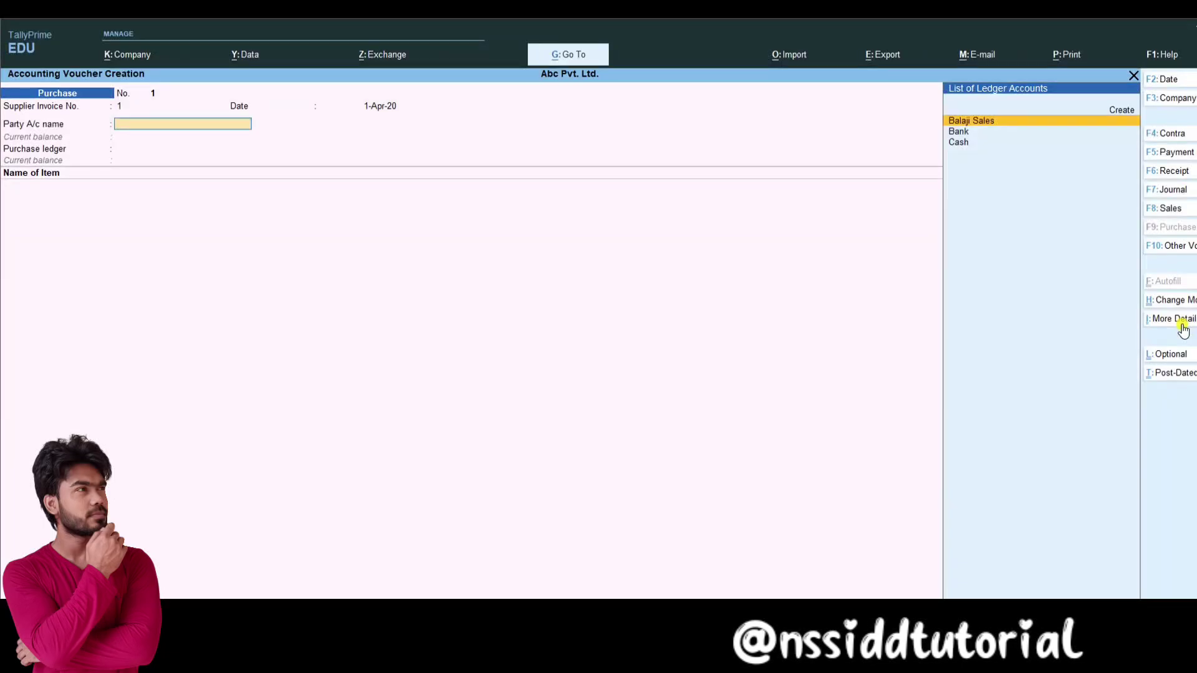
key("Up")
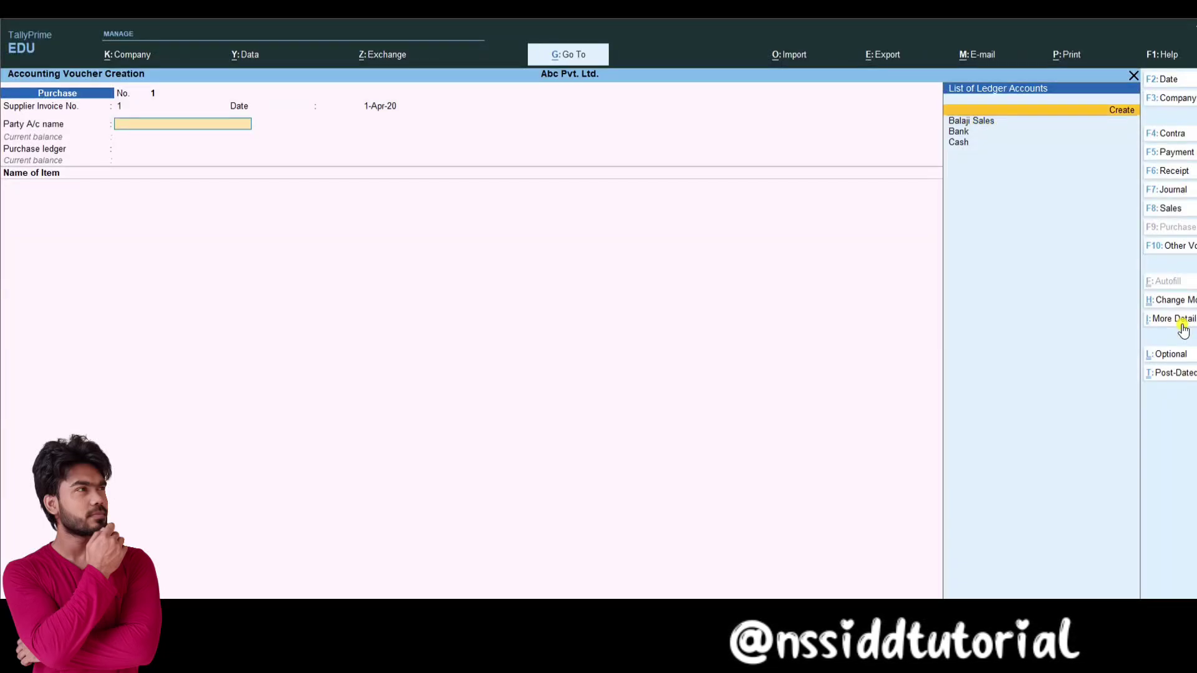
key("Return")
type("Yashwat")
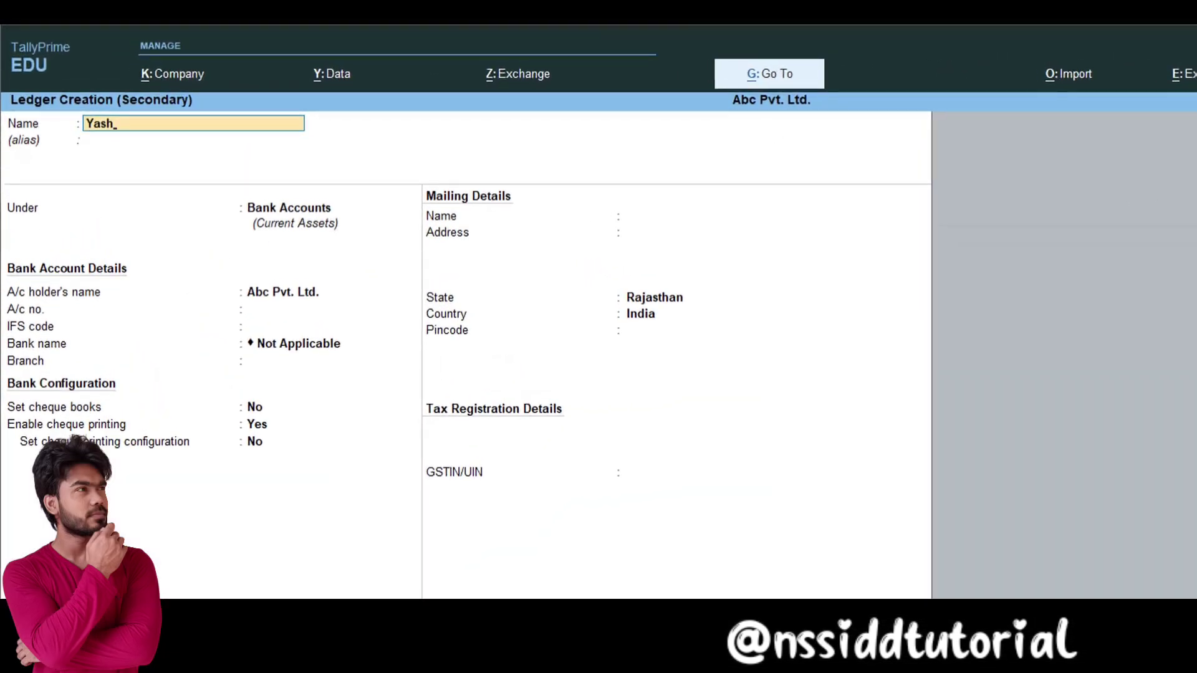
key("Return")
type("S")
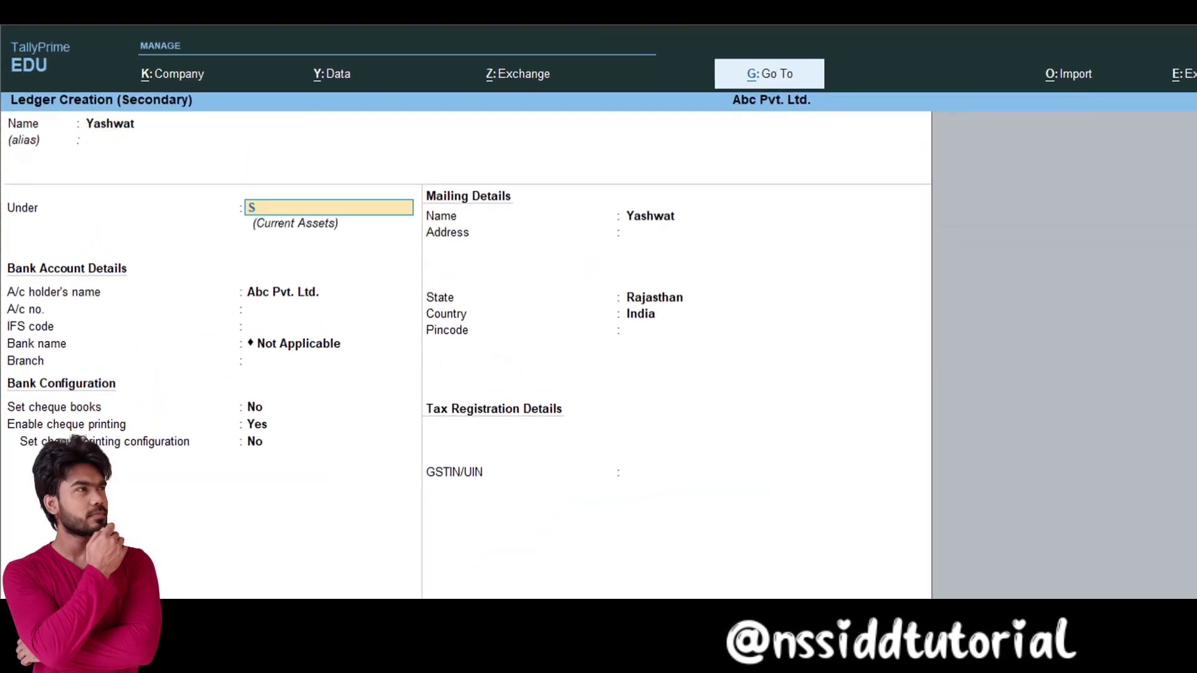
type("undry Creditors")
key("Return")
Step: Enter the supplier's GSTIN, accept the party details, and open voucher configuration (F12)
left_click(708, 473)
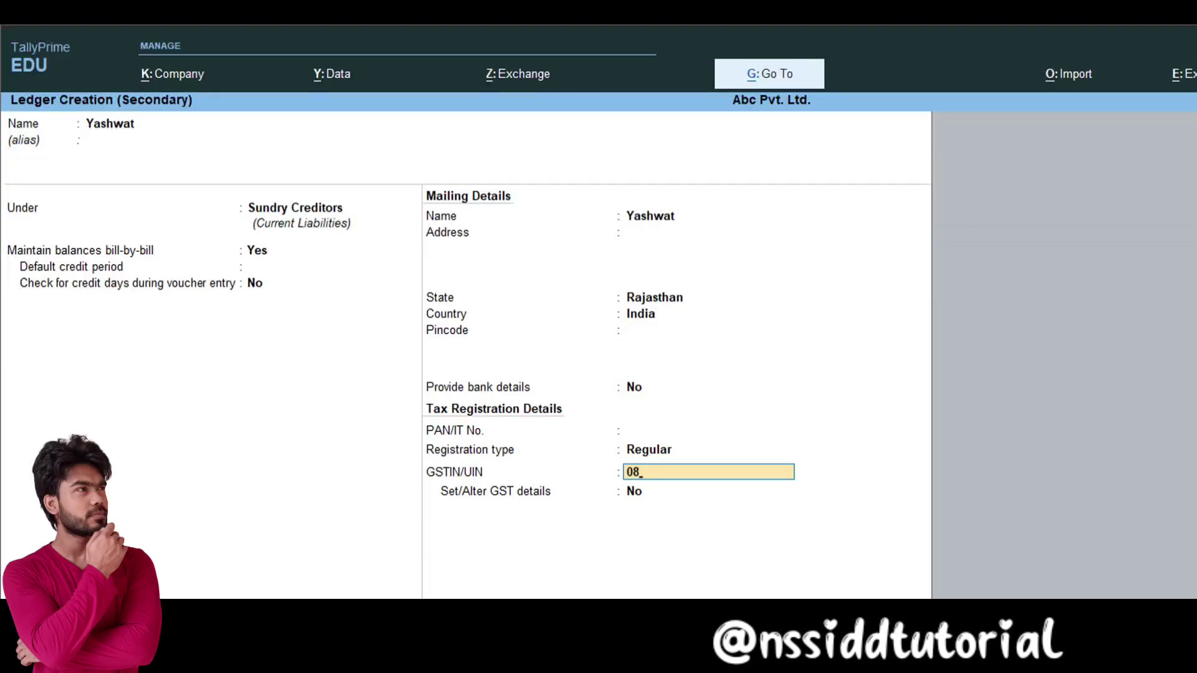
key("BackSpace")
key("BackSpace")
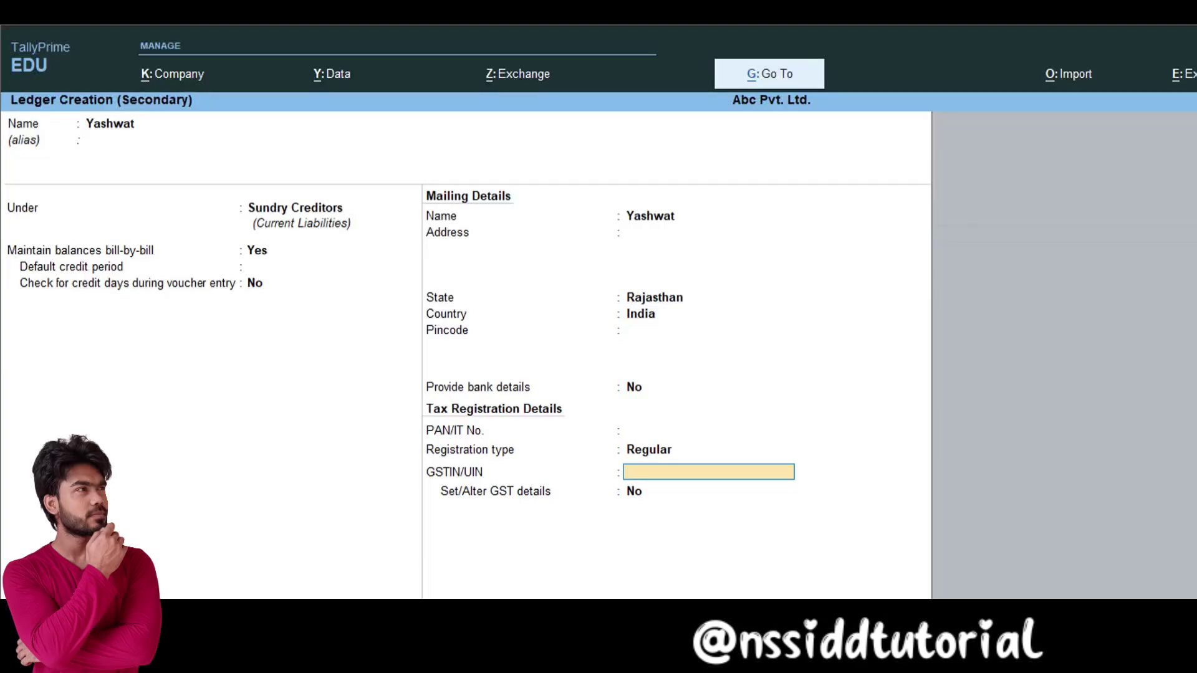
type("08")
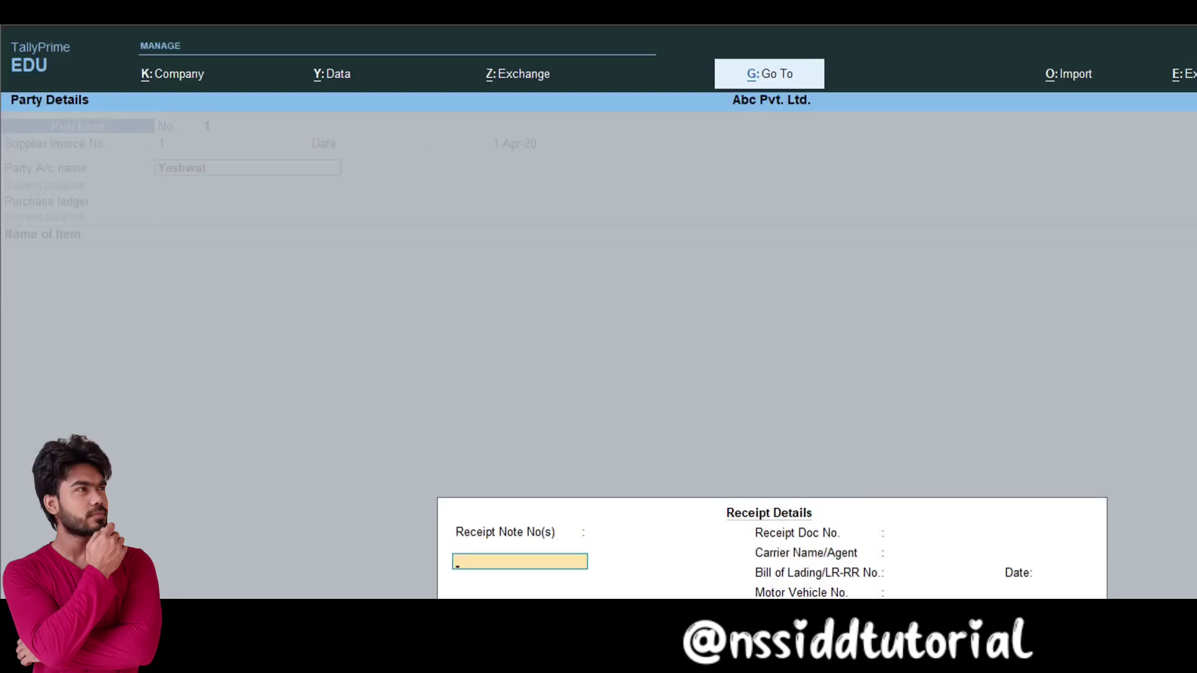
key("ctrl")
key("BackSpace")
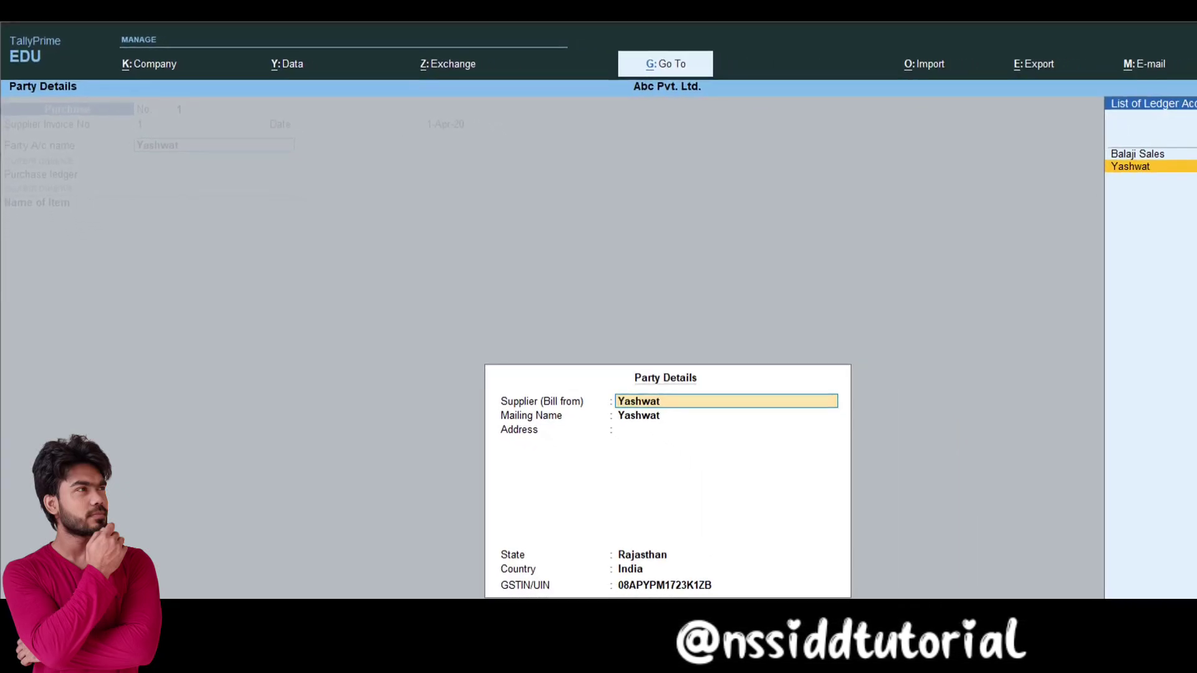
key("ctrl+a")
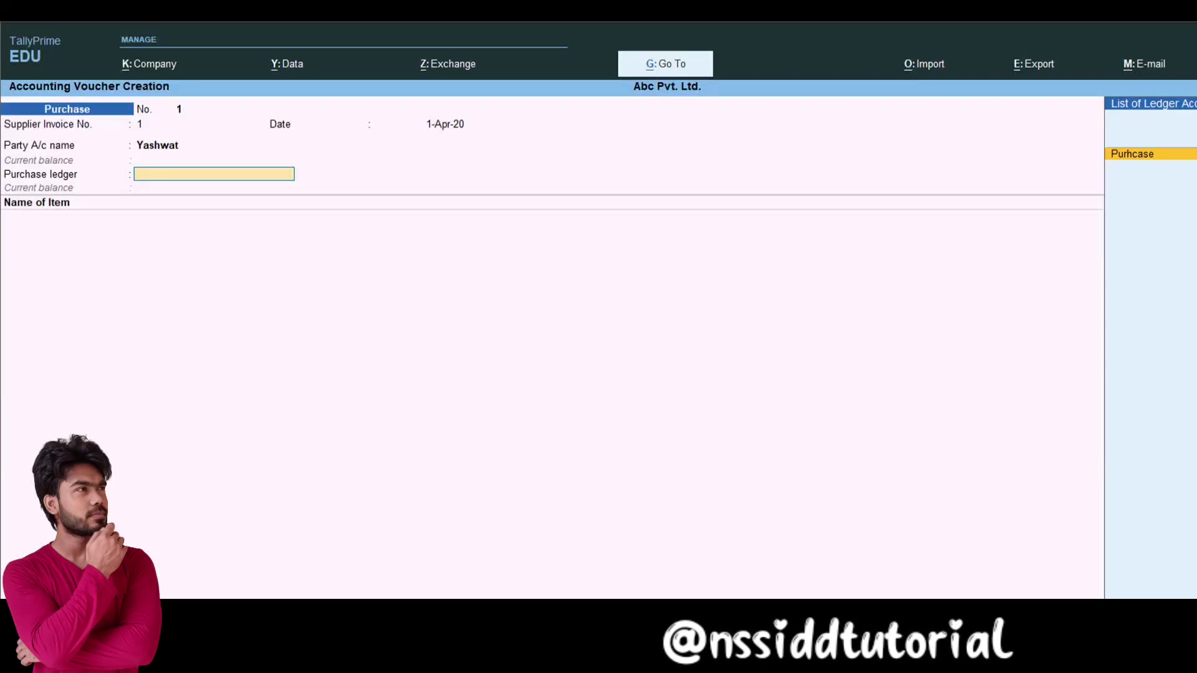
key("F12")
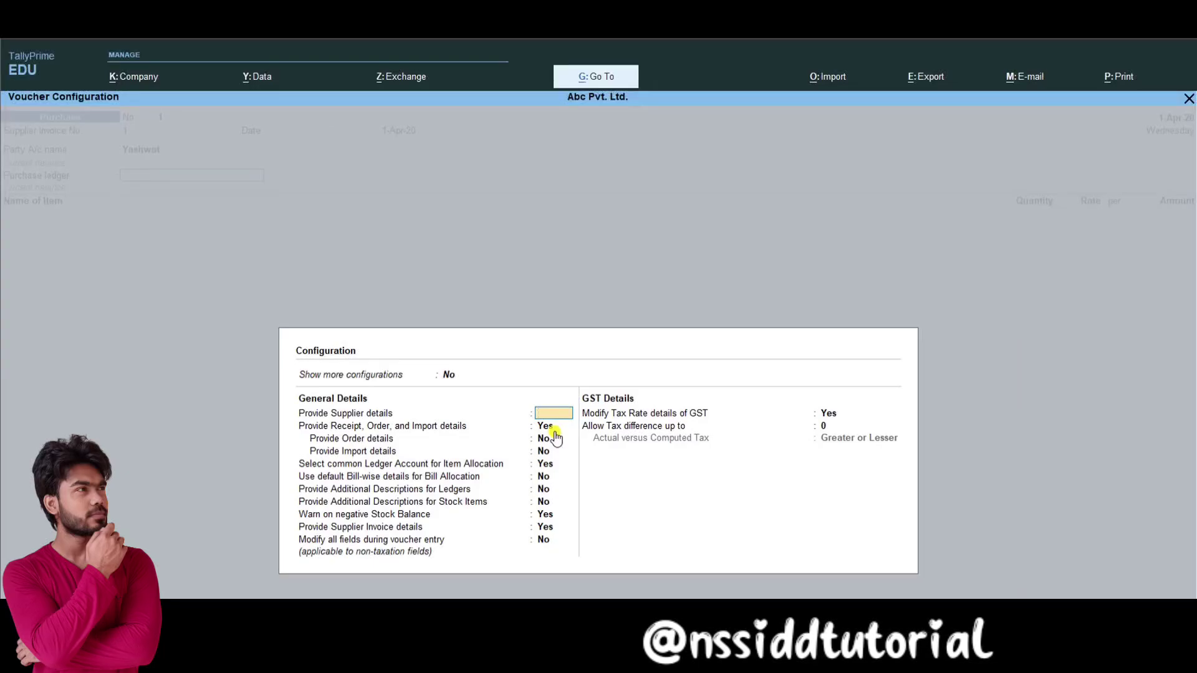
Step: Return to the voucher, keep Purhcase as the purchase ledger, and start the tax line
key("Escape")
key("Return")
key("Return")
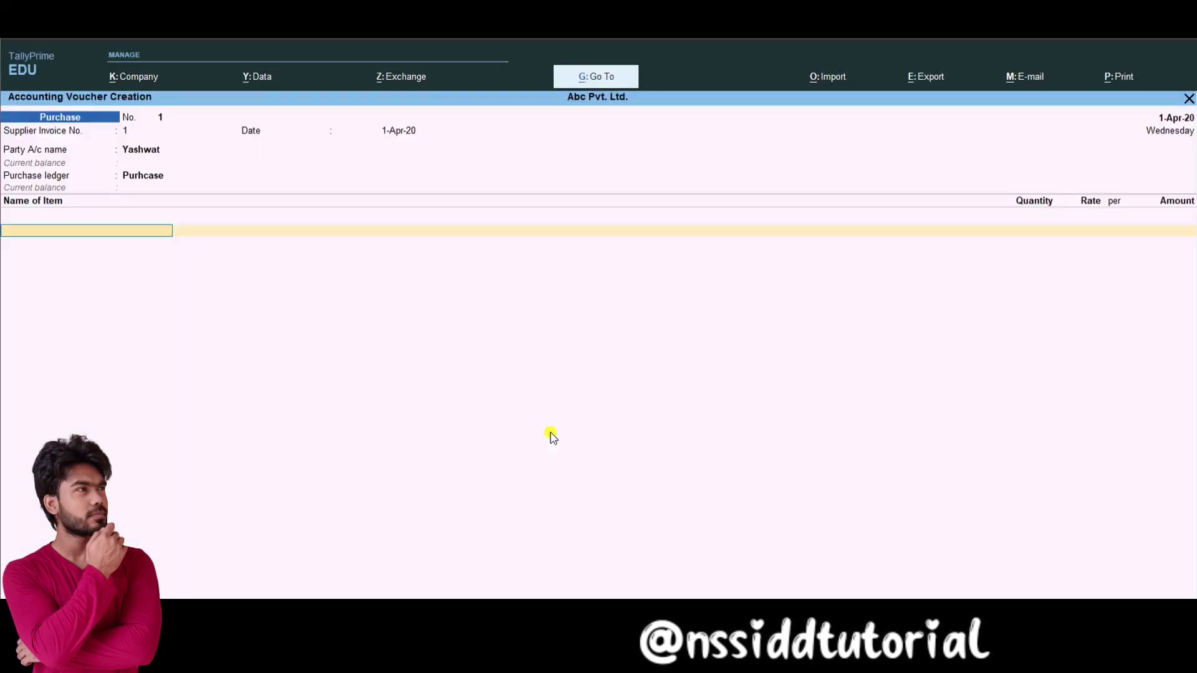
key("Return")
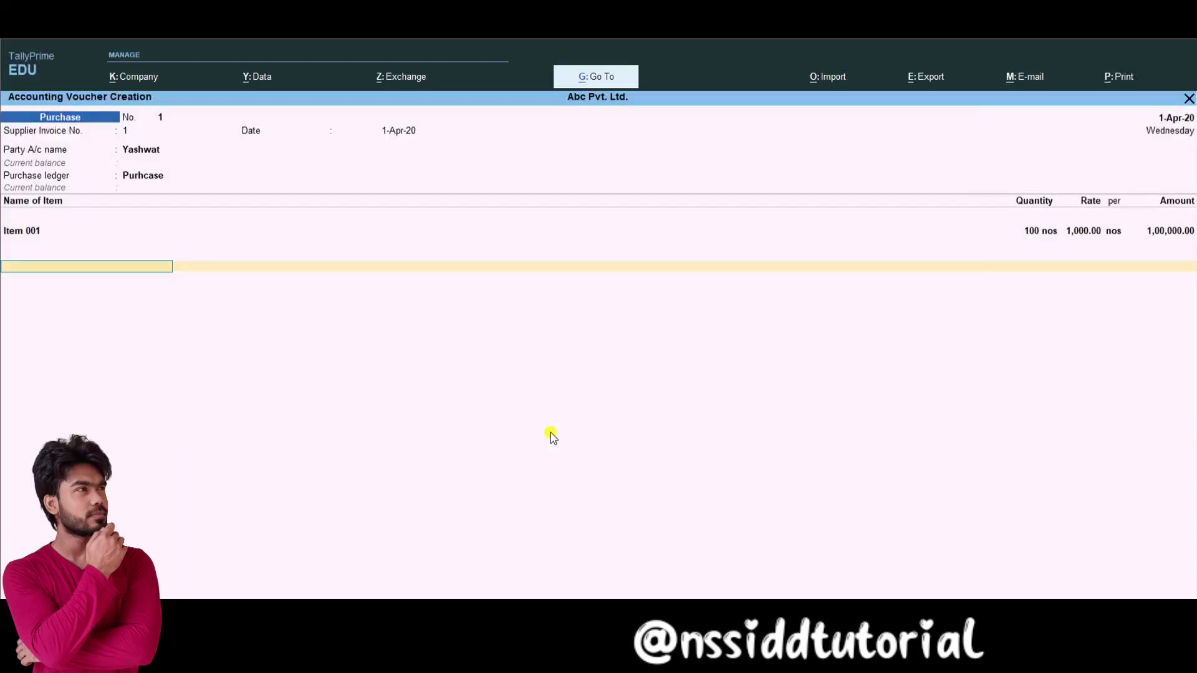
type("C")
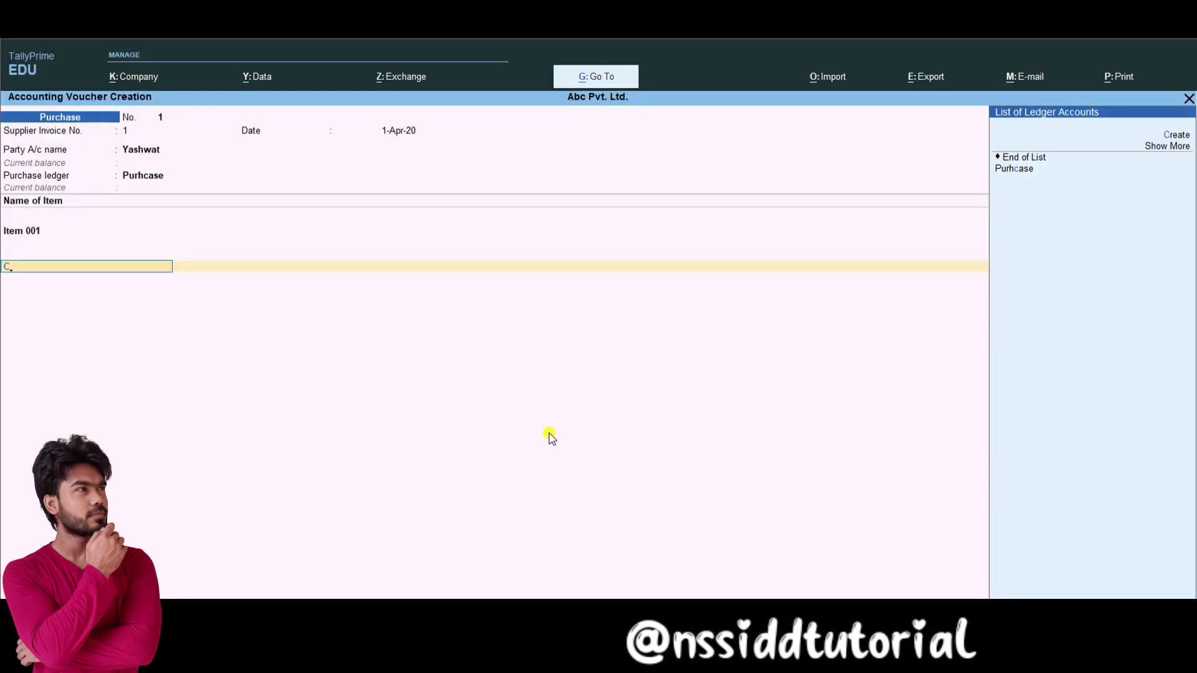
Step: Create the CGST ledger under Duties & Taxes as GST Central Tax, charging 9,000
key("alt+c")
type("C")
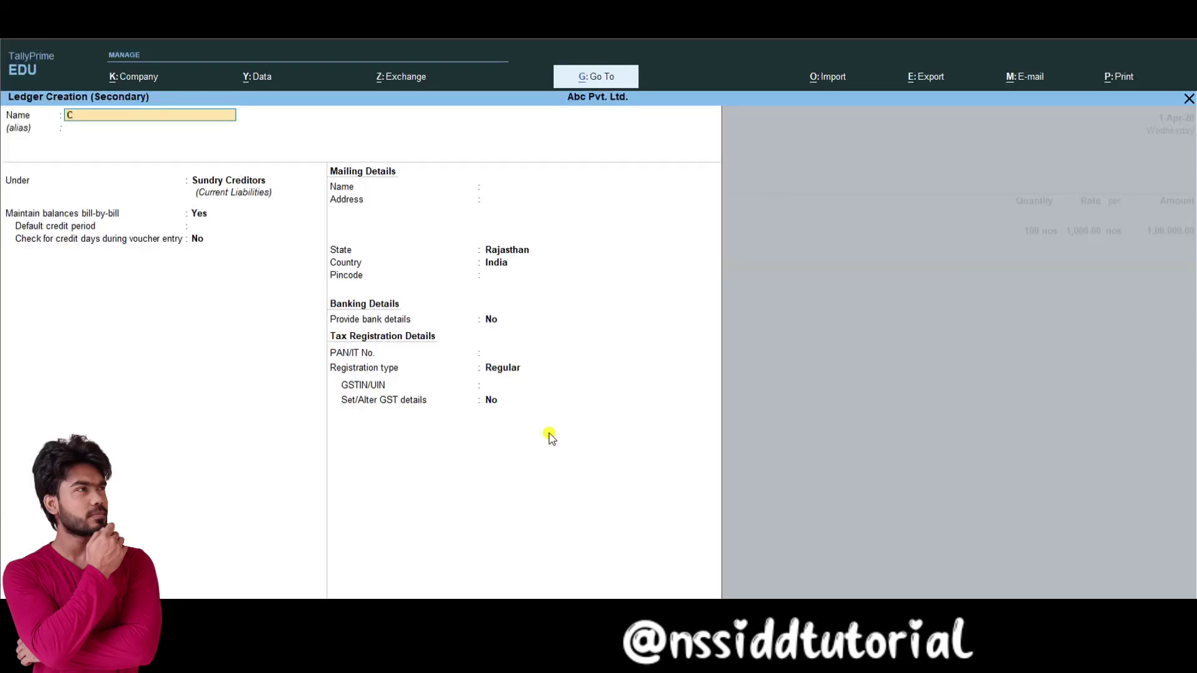
type("GST")
key("Return")
key("Return")
type("du")
key("Return")
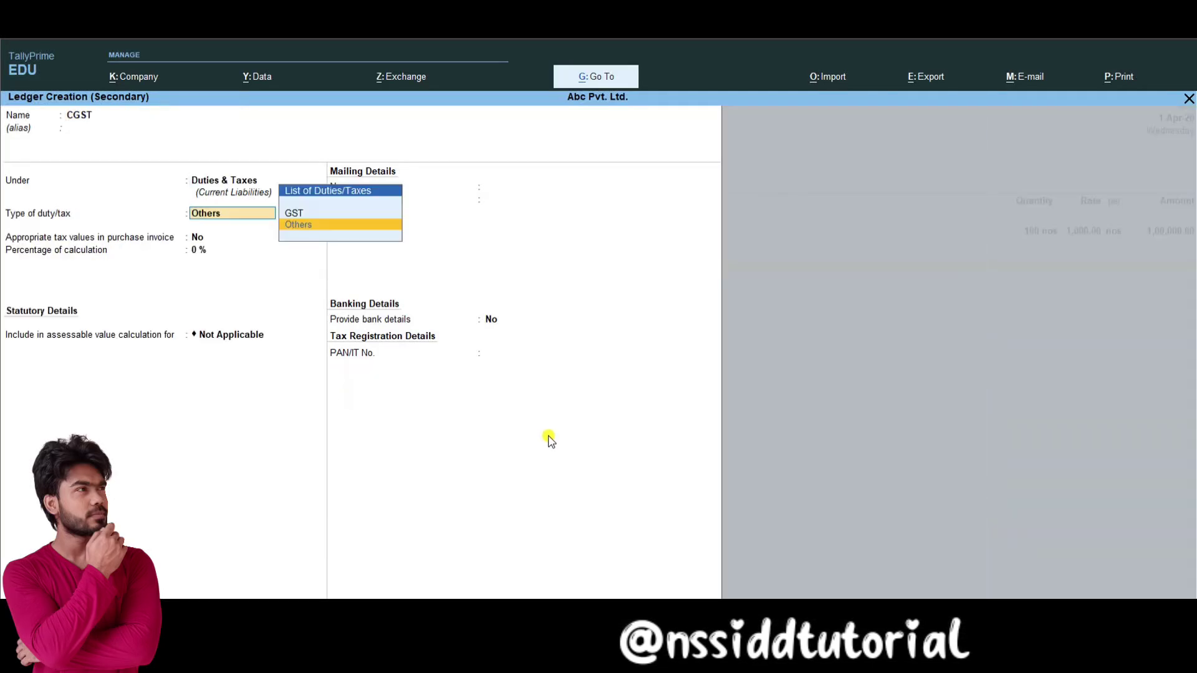
key("Up")
key("Return")
key("Down")
key("Down")
key("Up")
key("Up")
key("Return")
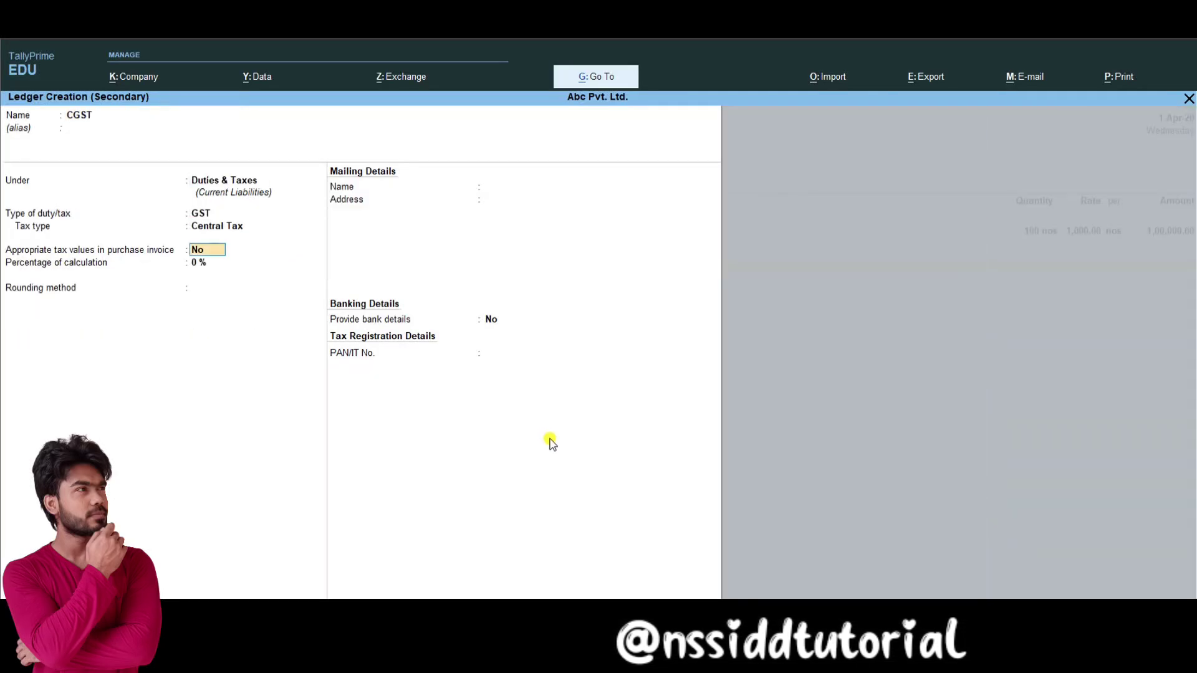
key("ctrl+a")
Step: Add the SGST ledger as State Tax, charging 9,000
key("Return")
key("Down")
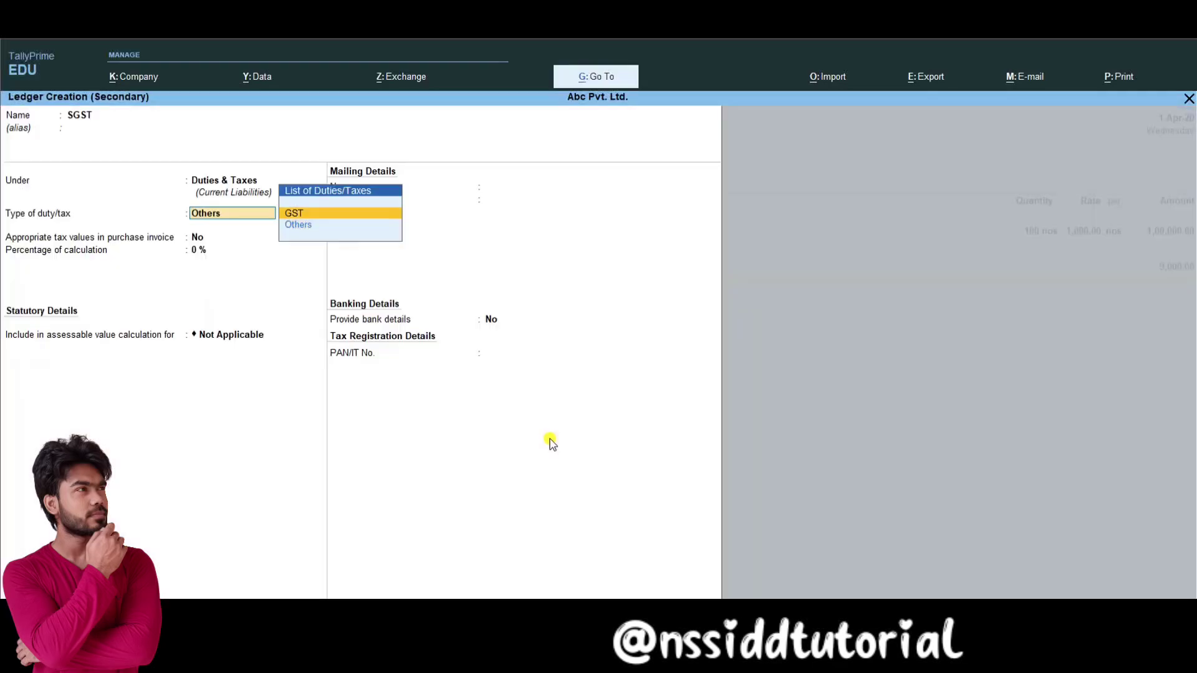
type("S")
key("Return")
key("ctrl+a")
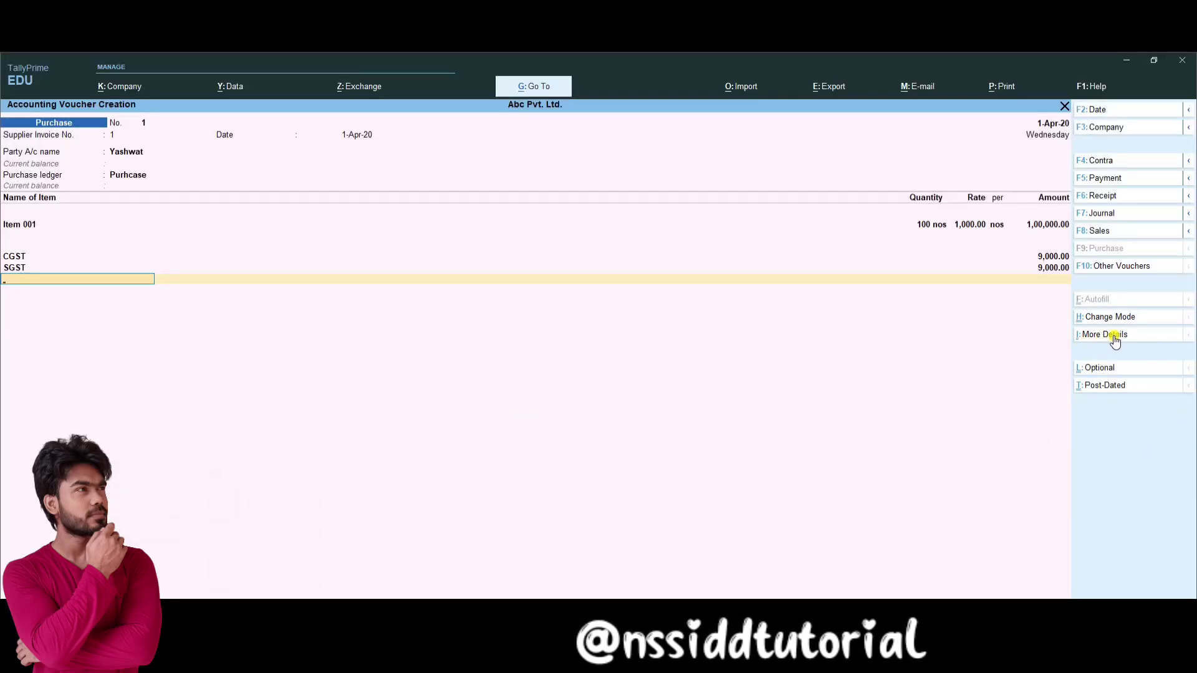
Step: Open the GST Tax Analysis for the purchase's supplier ledger
left_click(1114, 337)
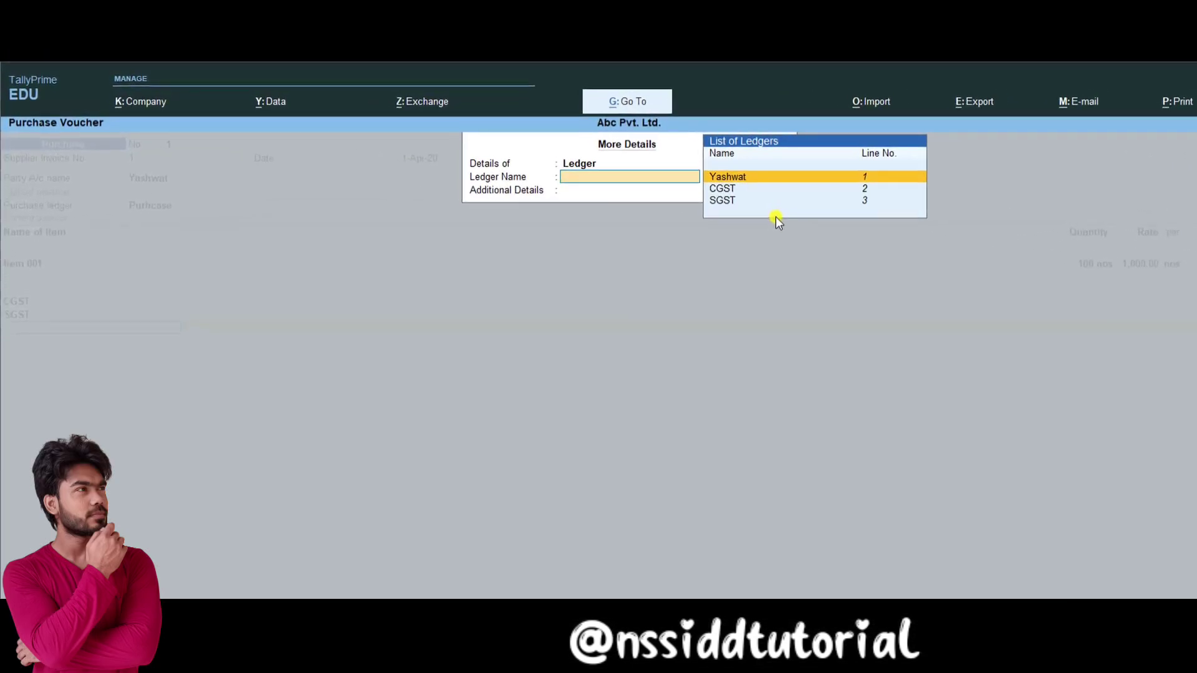
key("Return")
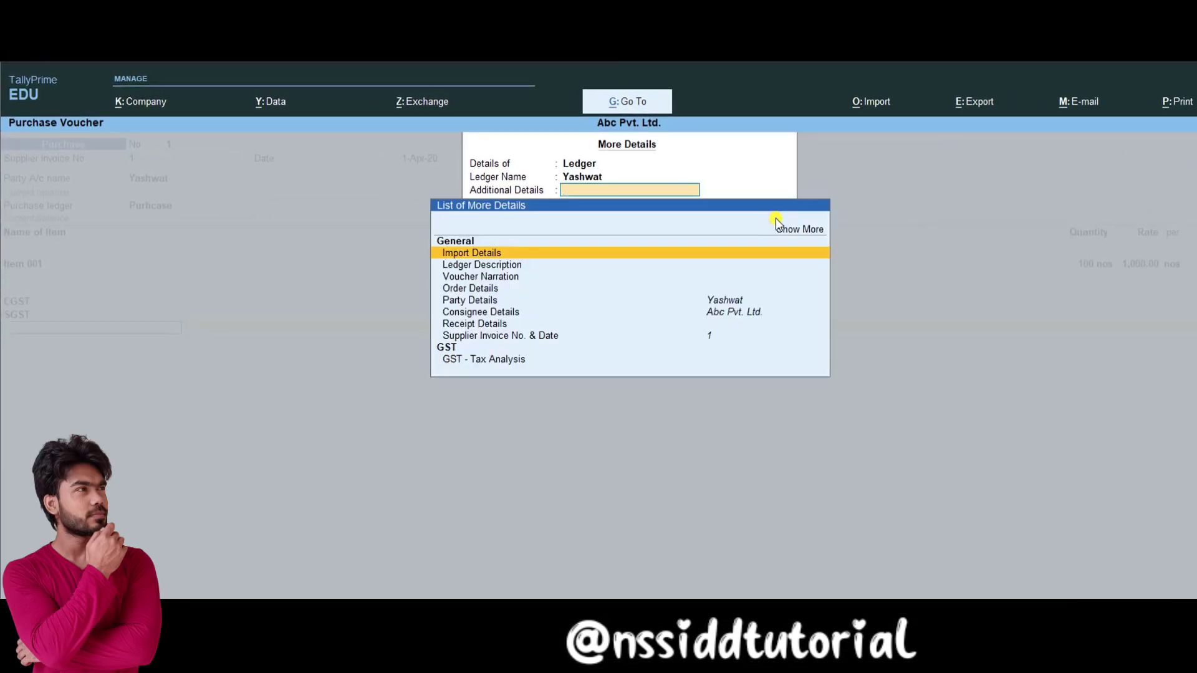
key("Down")
key("Down")
key("Down")
key("Down")
key("Down")
key("Down")
key("Down")
key("Down")
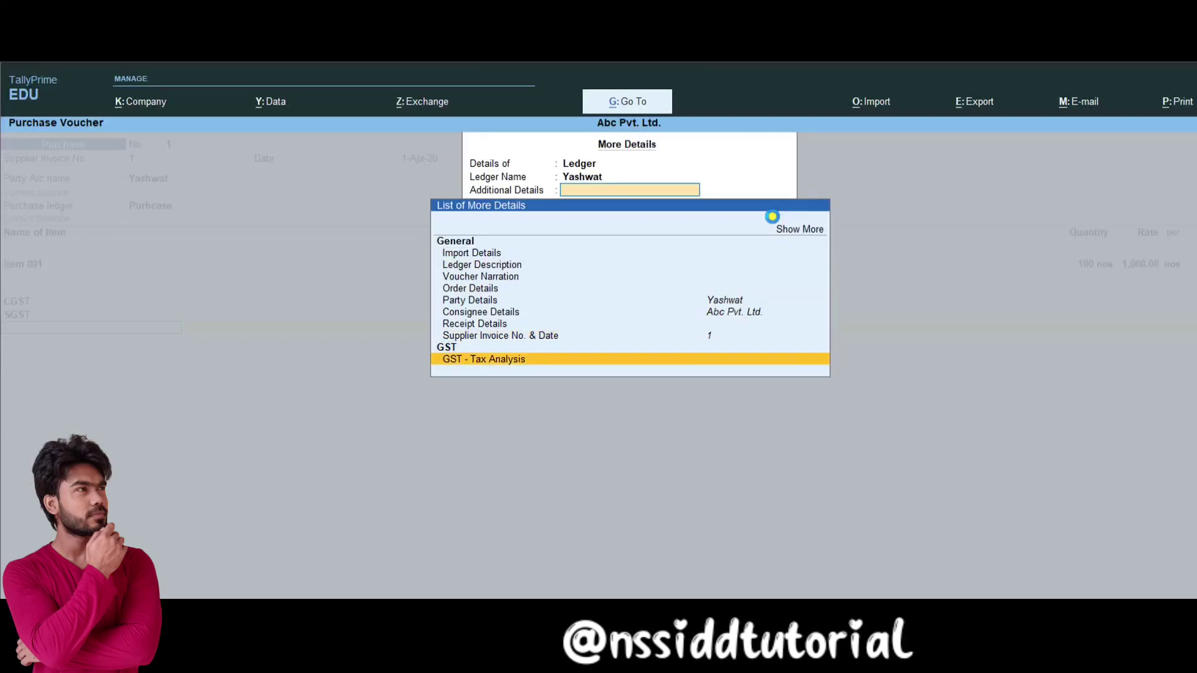
key("Return")
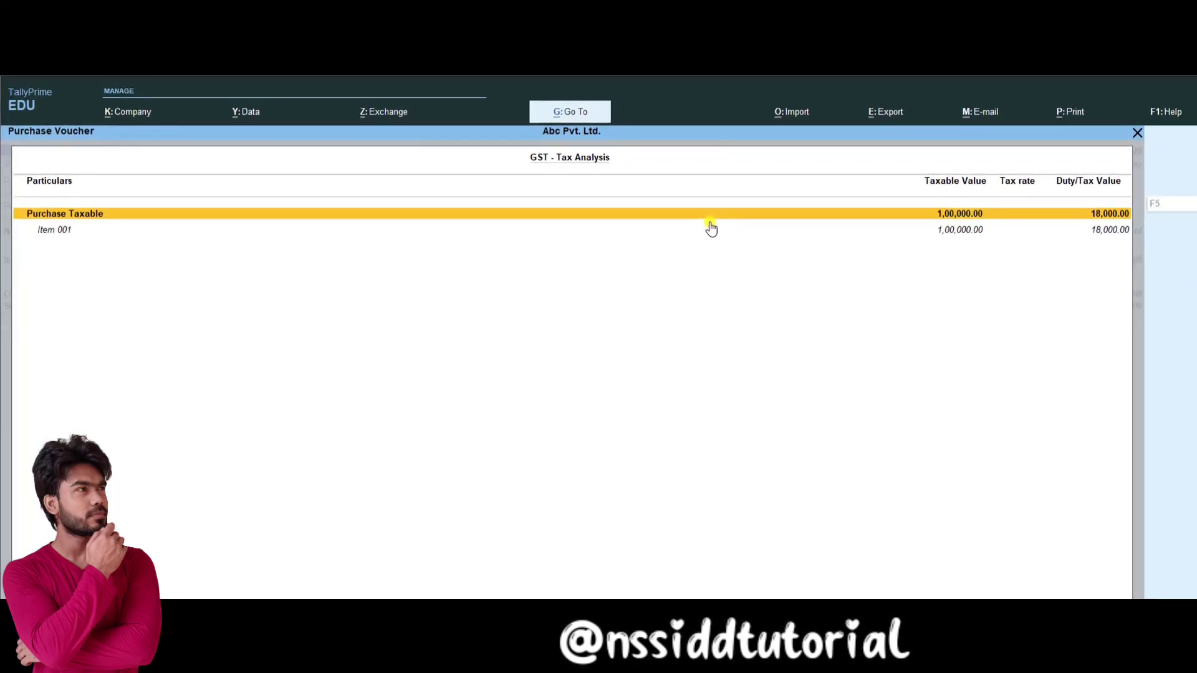
Step: Expand Item 001 to check 9% central and state tax, then open Bill-wise Details
key("alt+F5")
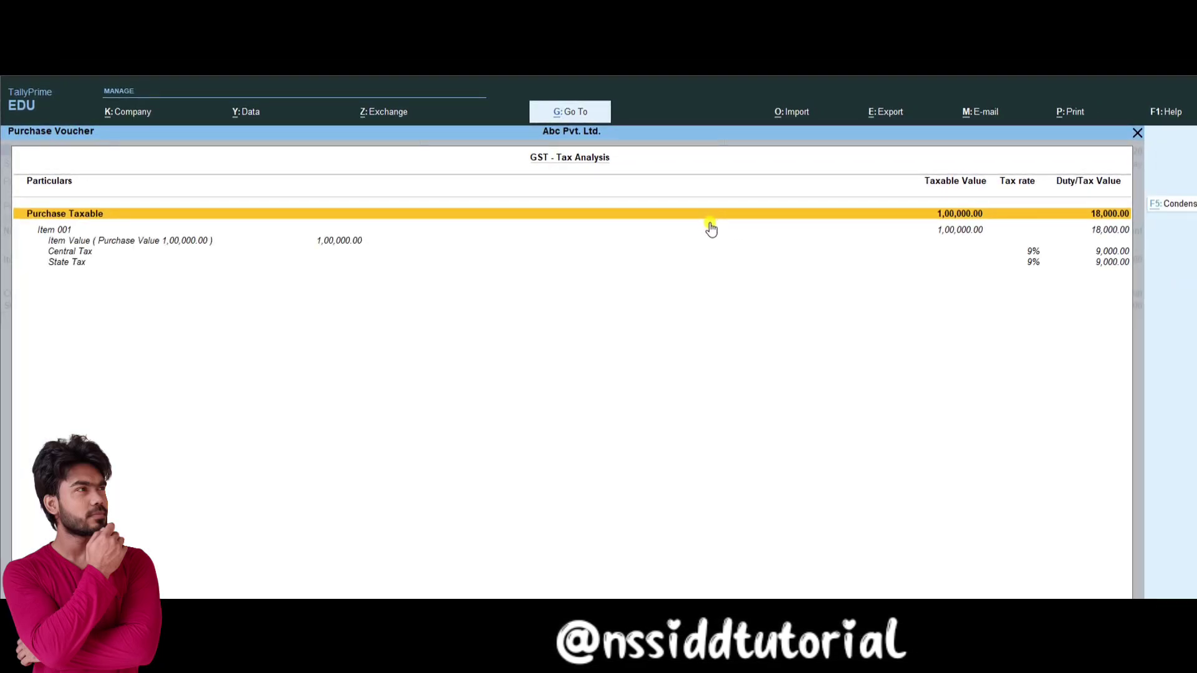
key("Down")
key("Down")
key("Down")
key("Down")
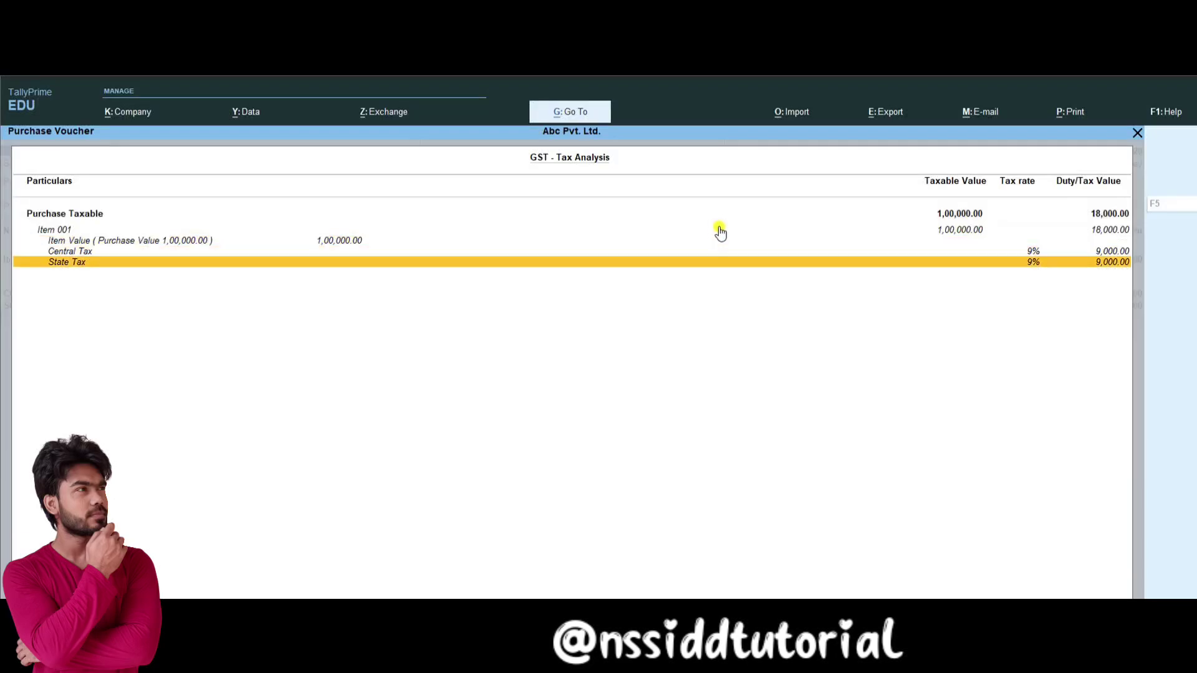
key("Up")
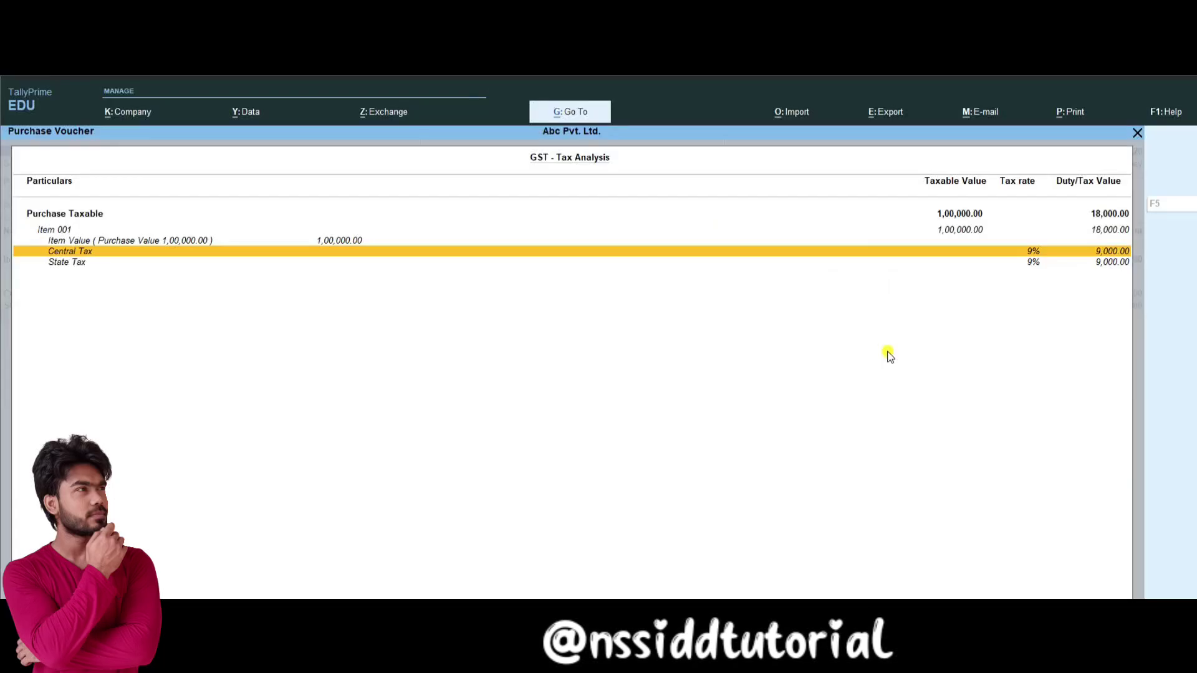
key("Escape")
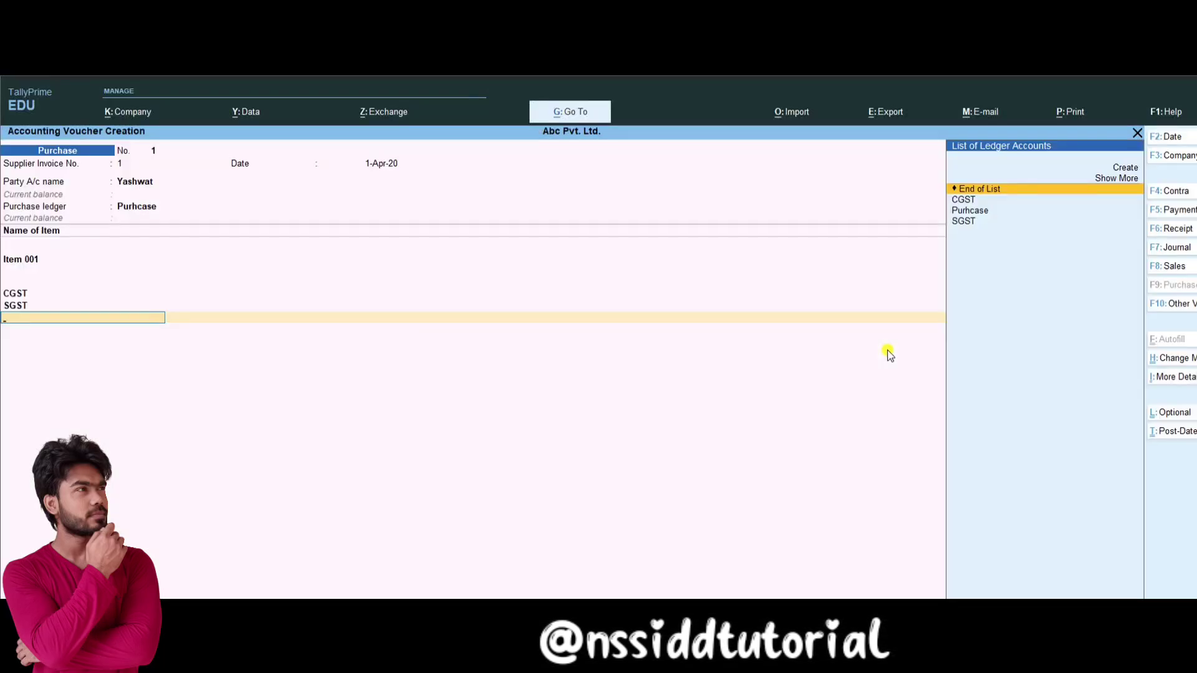
key("Return")
key("Return")
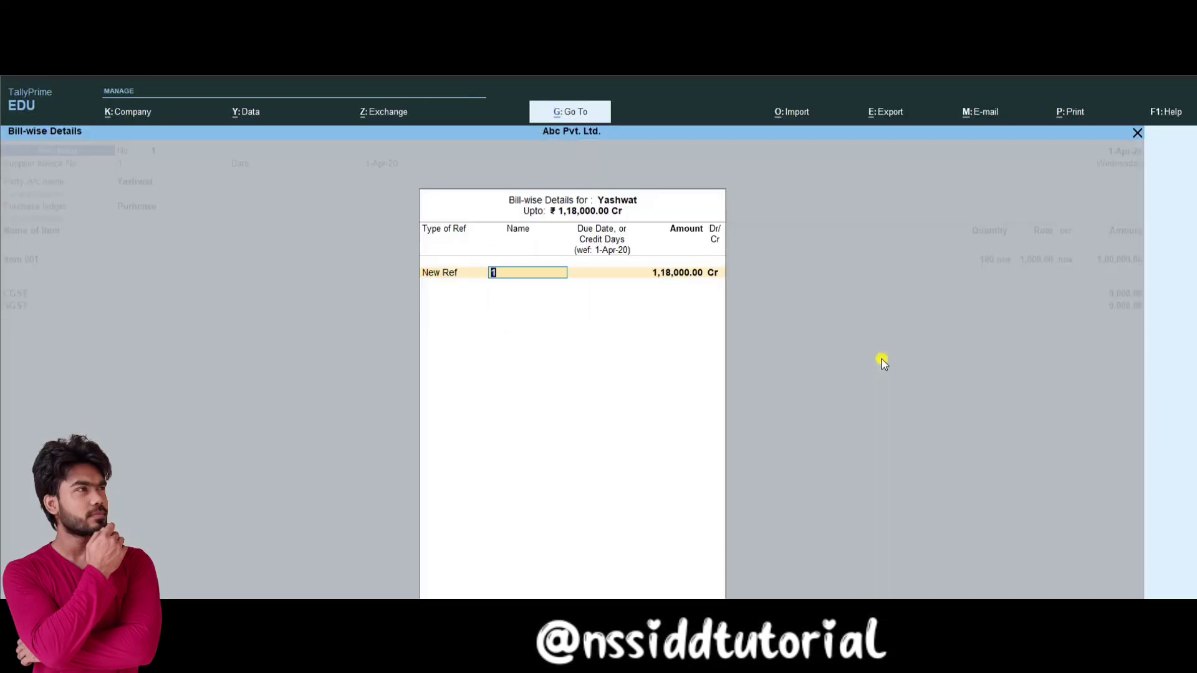
Step: Keep New Ref as the bill-wise adjustment for the 1,18,000.00 purchase bill
key("BackSpace")
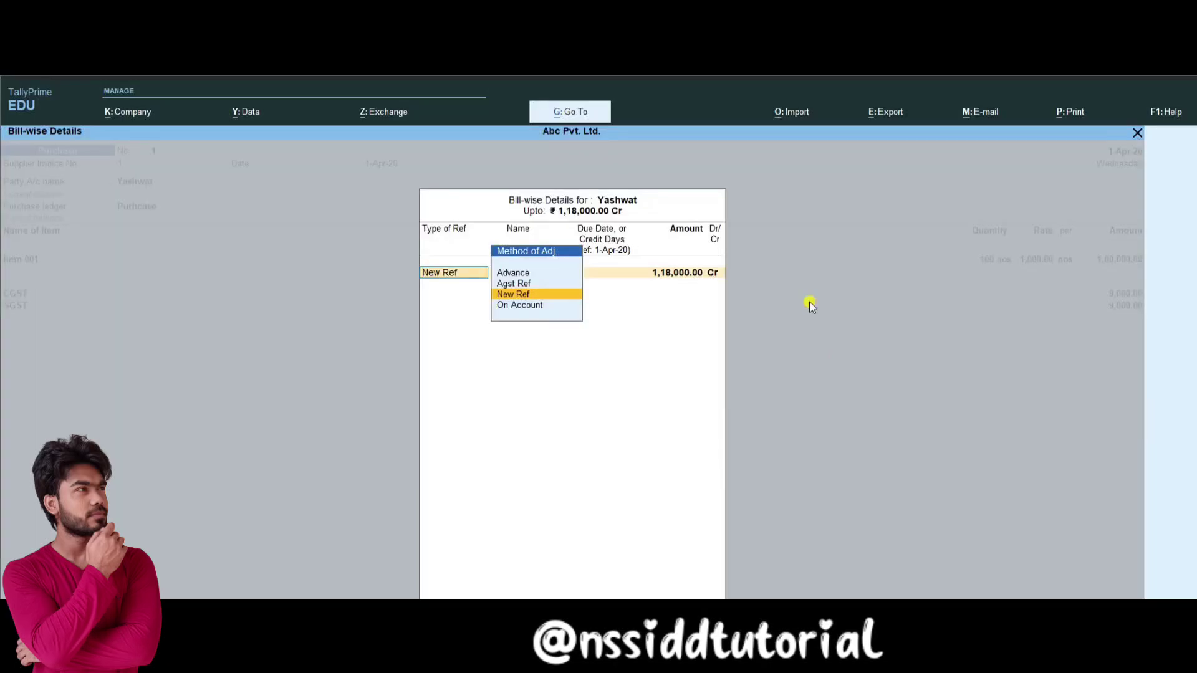
key("Return")
key("BackSpace")
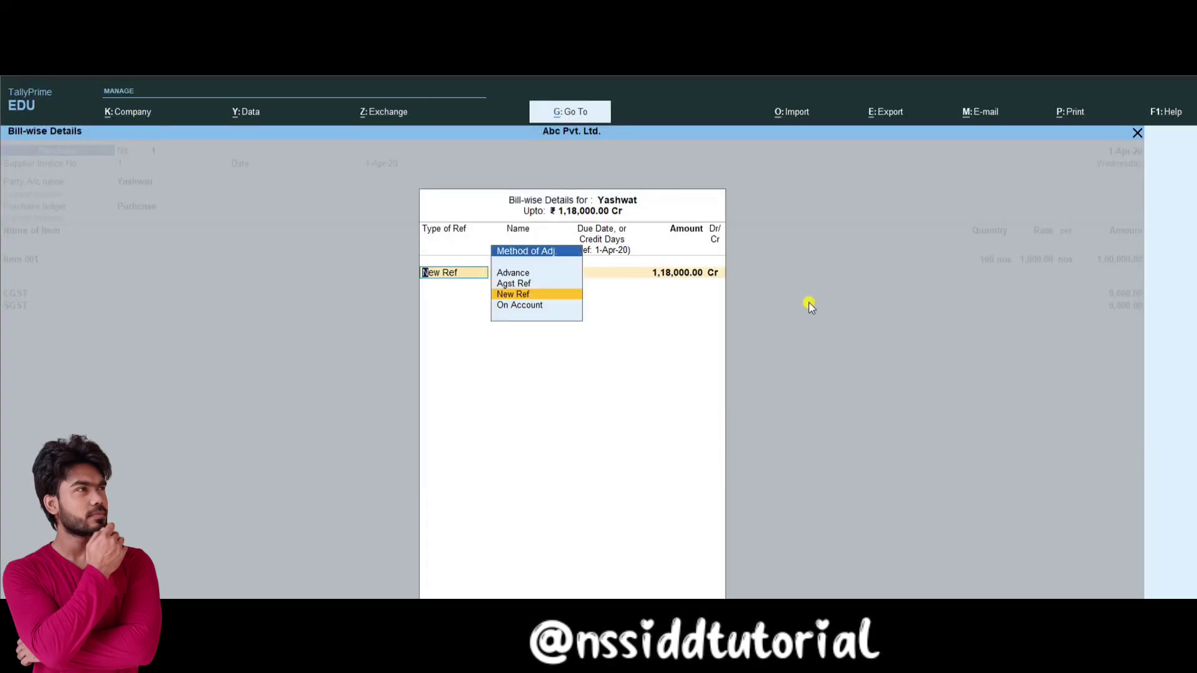
key("Return")
key("Return")
key("Return")
key("Return")
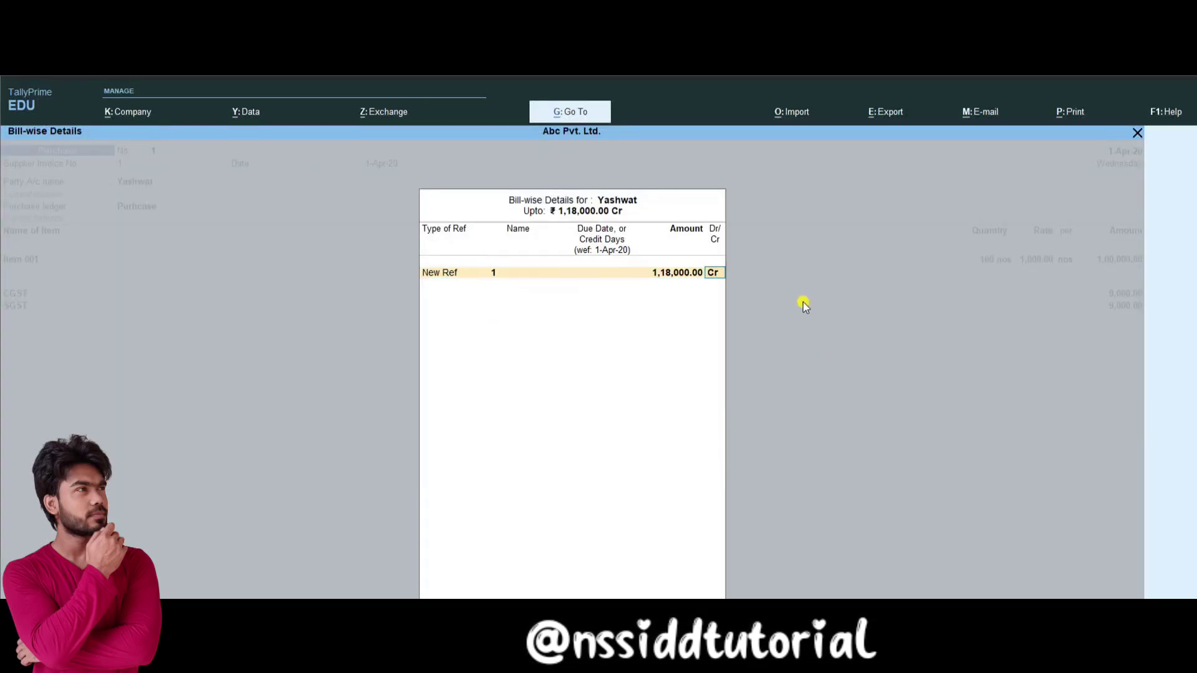
Step: Save purchase voucher 1 and start a sales voucher for Balaji Sales
key("ctrl+a")
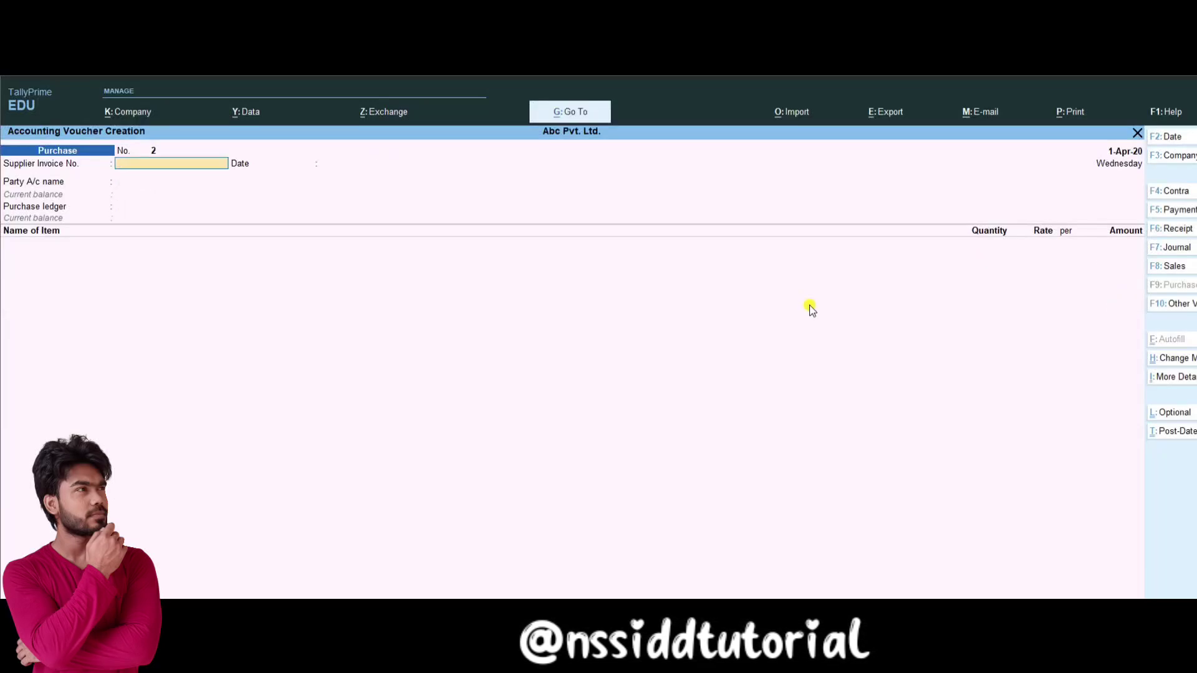
key("F8")
key("Return")
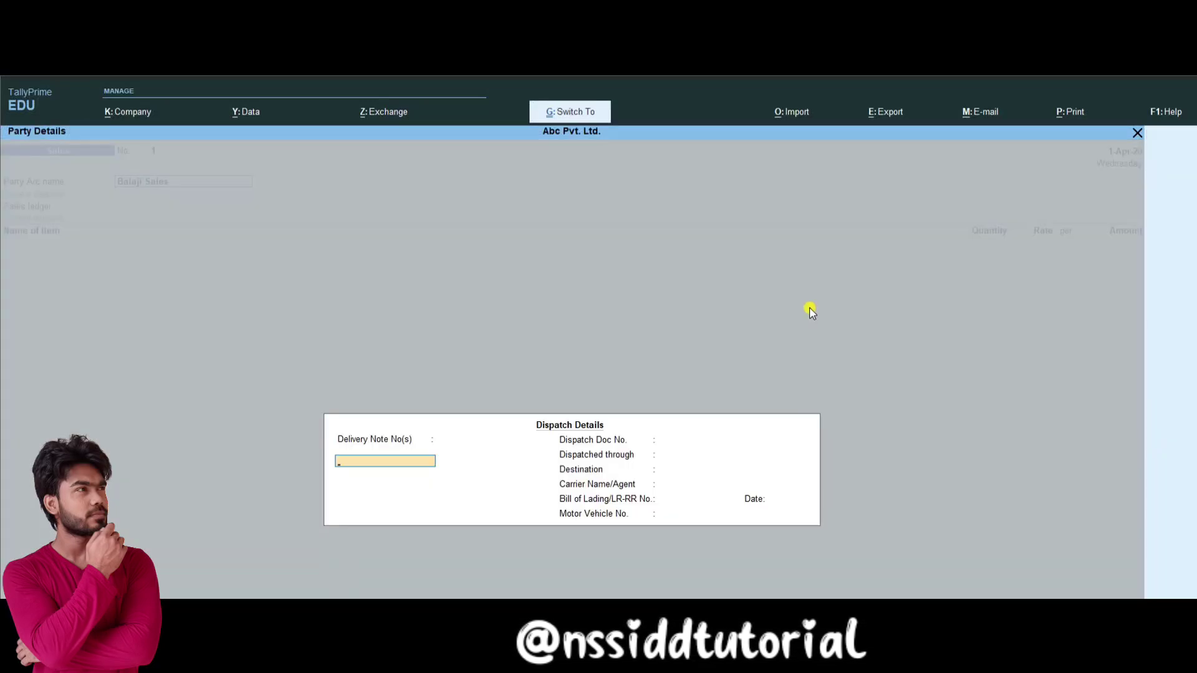
Step: Create a SALES ledger under Sales Accounts for the sales invoice
key("ctrl+a")
key("ctrl+a")
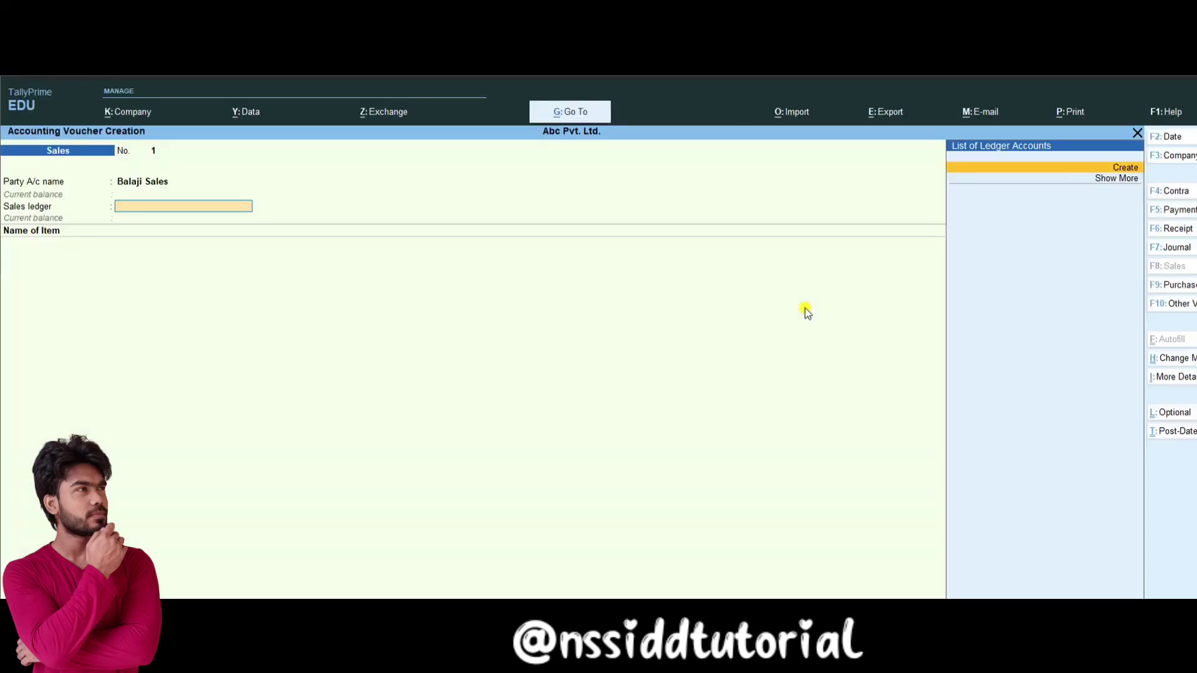
key("alt+c")
type("SALES")
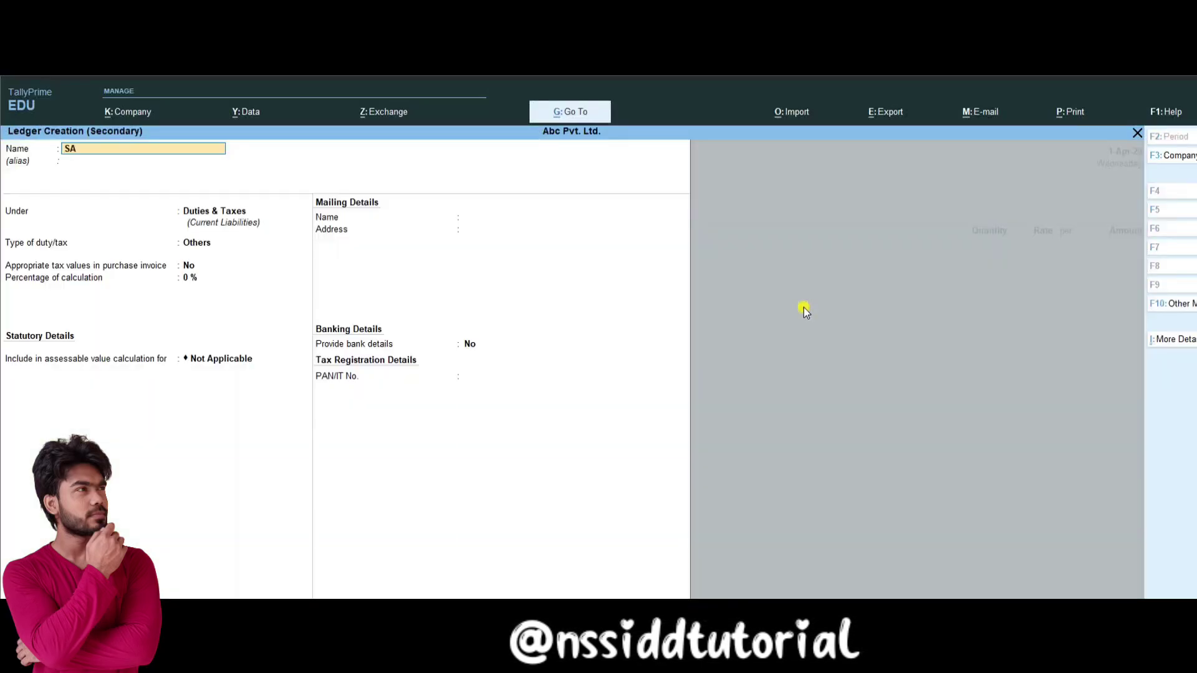
key("Return")
key("Return")
type("SA")
key("Return")
key("ctrl+a")
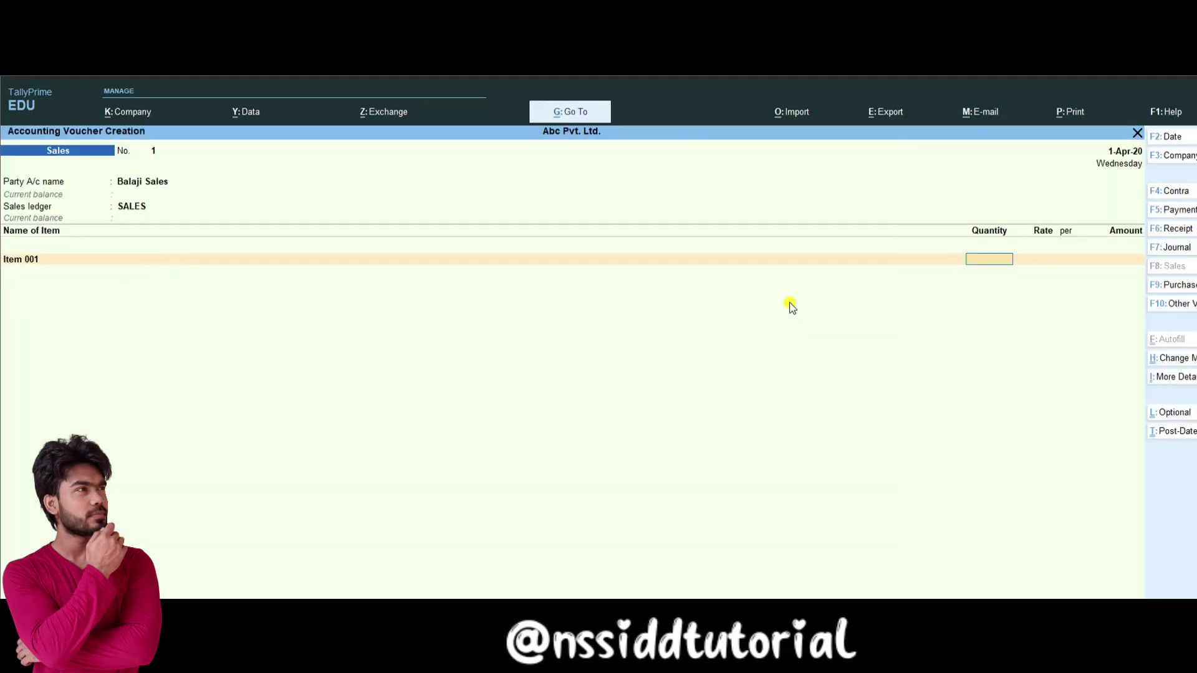
type("50")
Step: Enter Item 001, 50 nos at 2,000, with CGST and SGST, save, and reopen voucher 1 to print
key("Return")
type("2000")
key("Return")
key("Return")
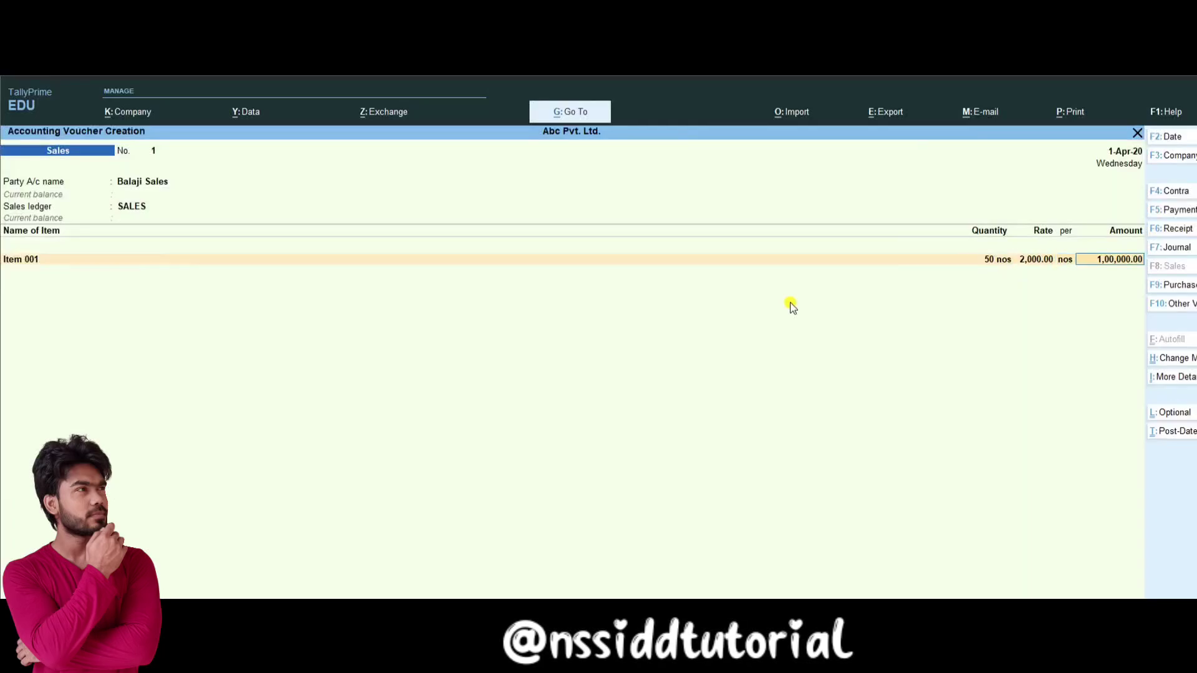
key("Return")
key("Return")
type("C")
key("Return")
key("Return")
type("SG")
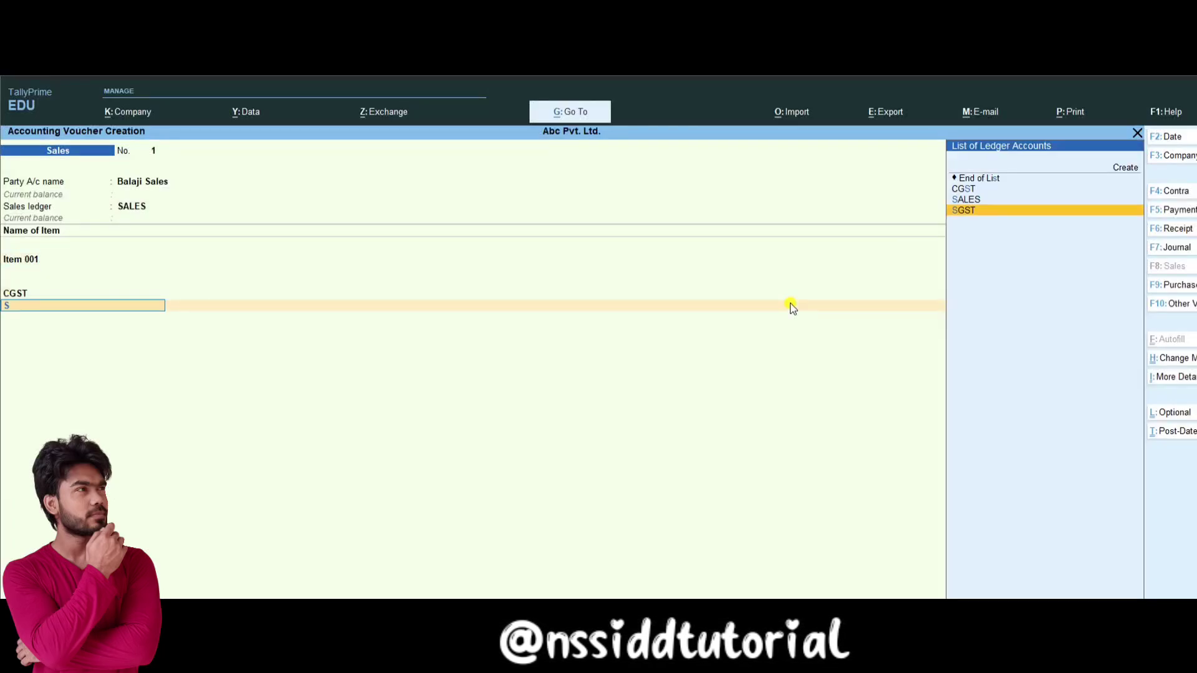
key("Return")
key("Return")
key("Return")
key("Return")
key("Return")
key("Return")
key("Return")
key("Return")
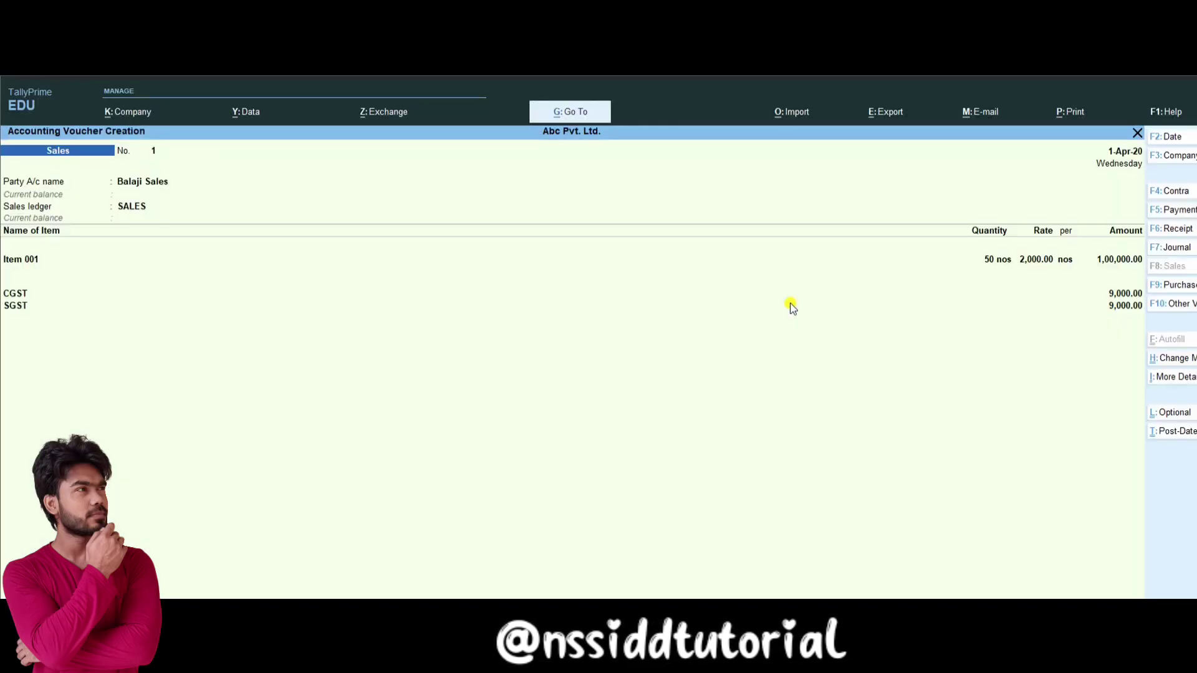
key("Return")
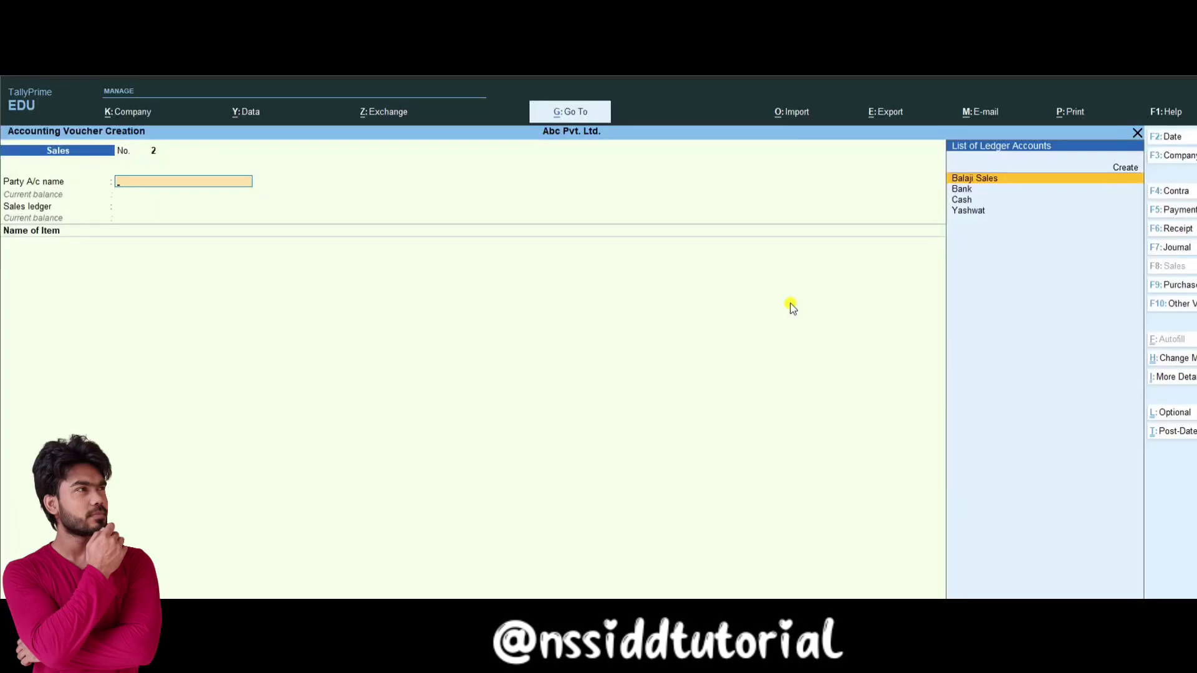
key("Page_Up")
key("alt+p")
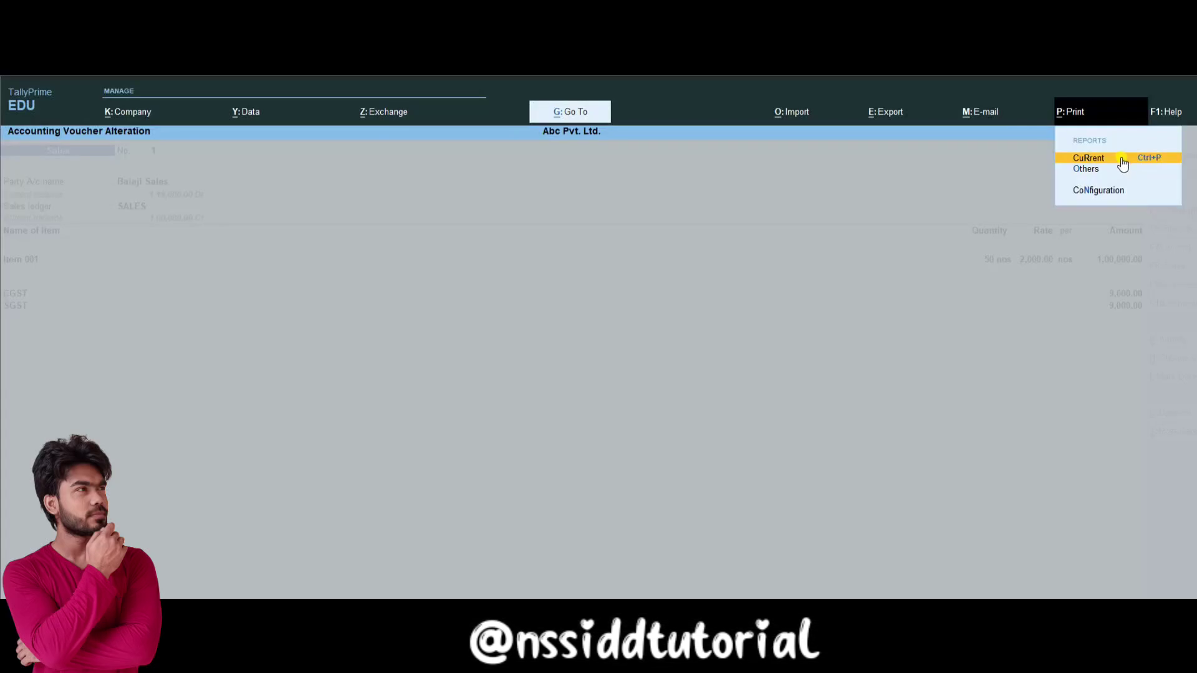
left_click(1122, 161)
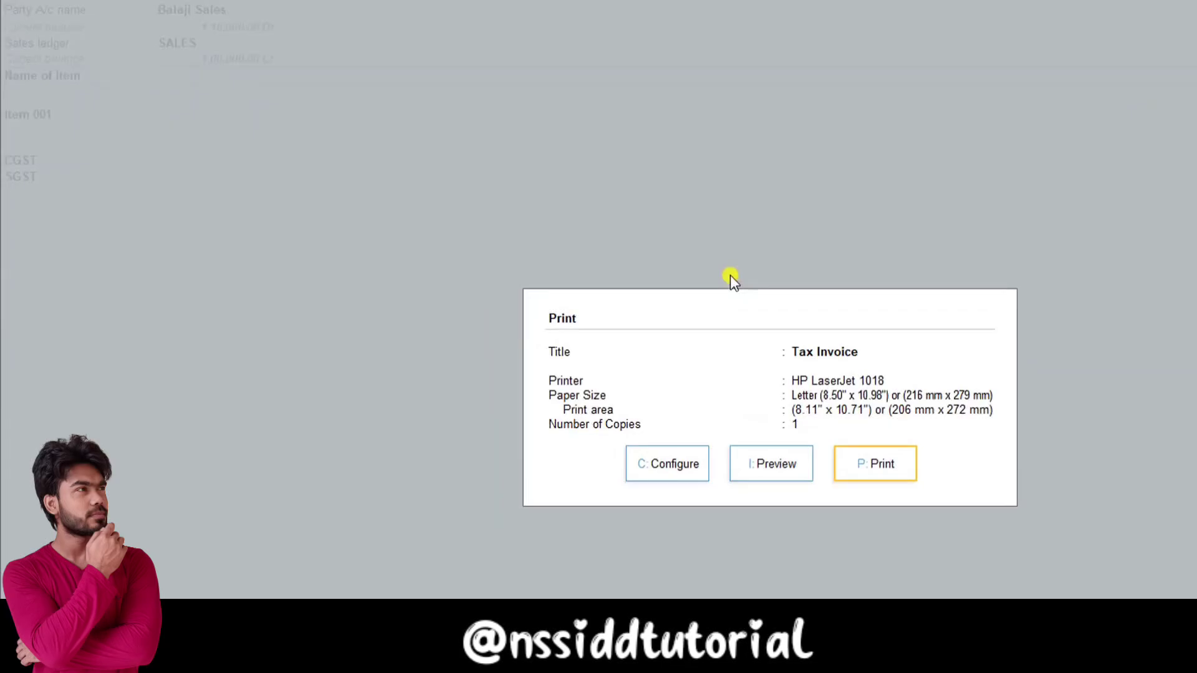
left_click(787, 473)
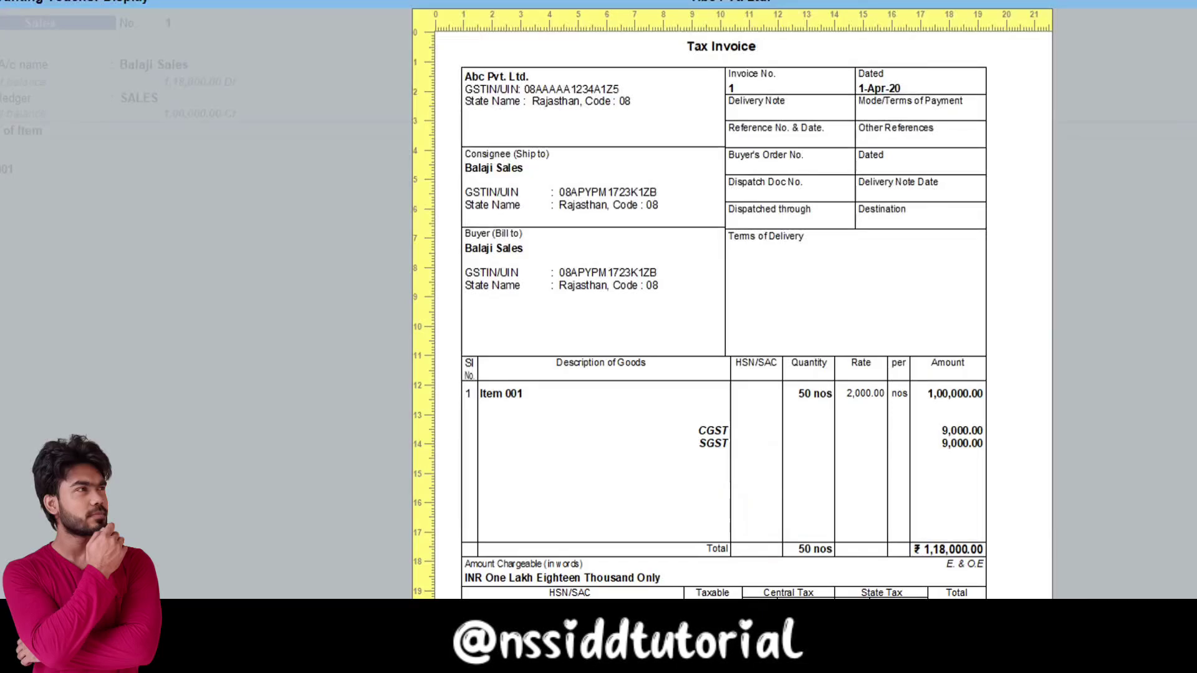
key("Escape")
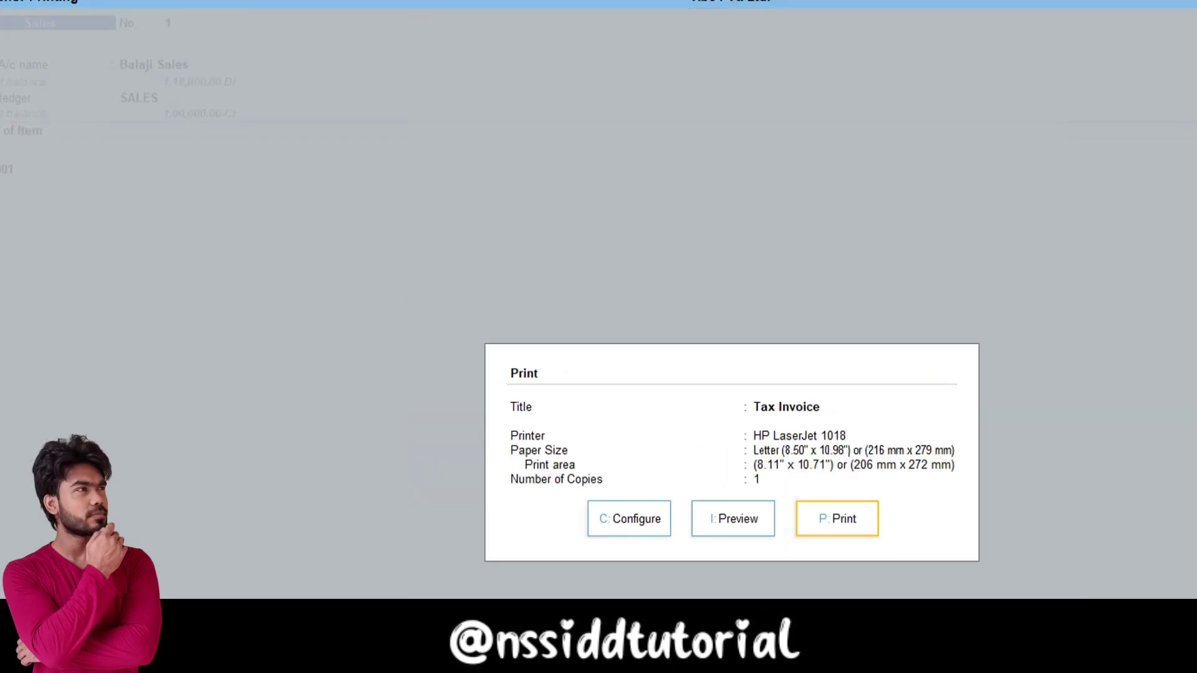
Step: Set Tax Invoice printing to optimise paper and show chosen details from page two
left_click(624, 519)
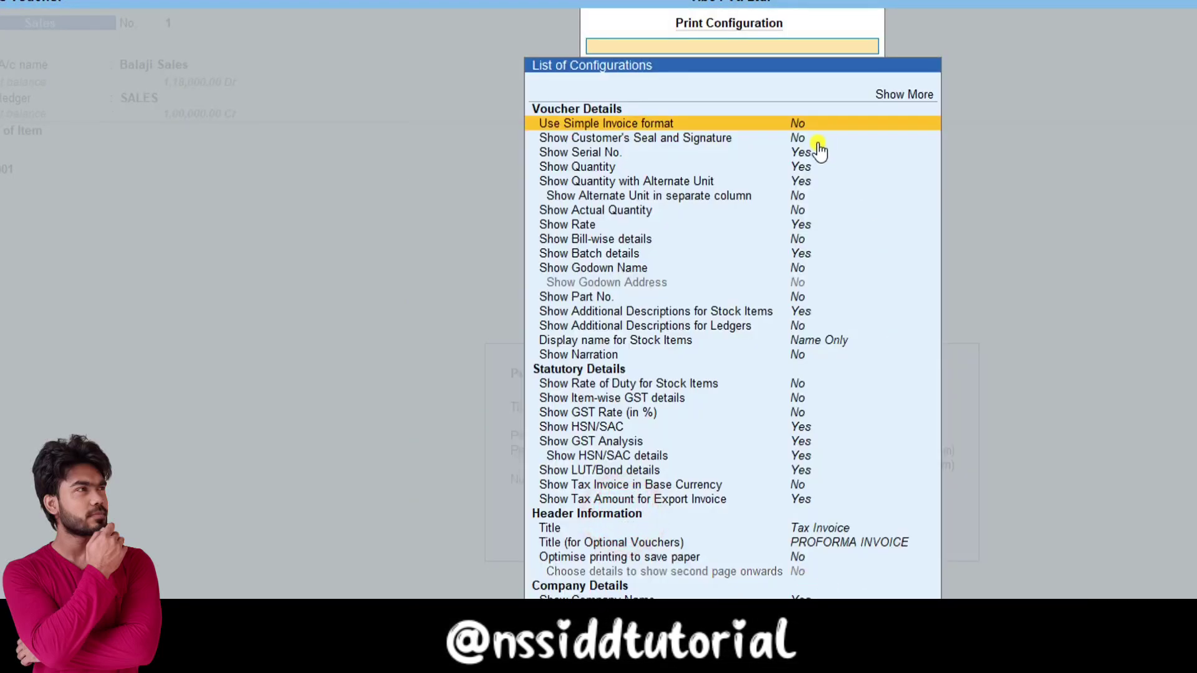
left_click(797, 239)
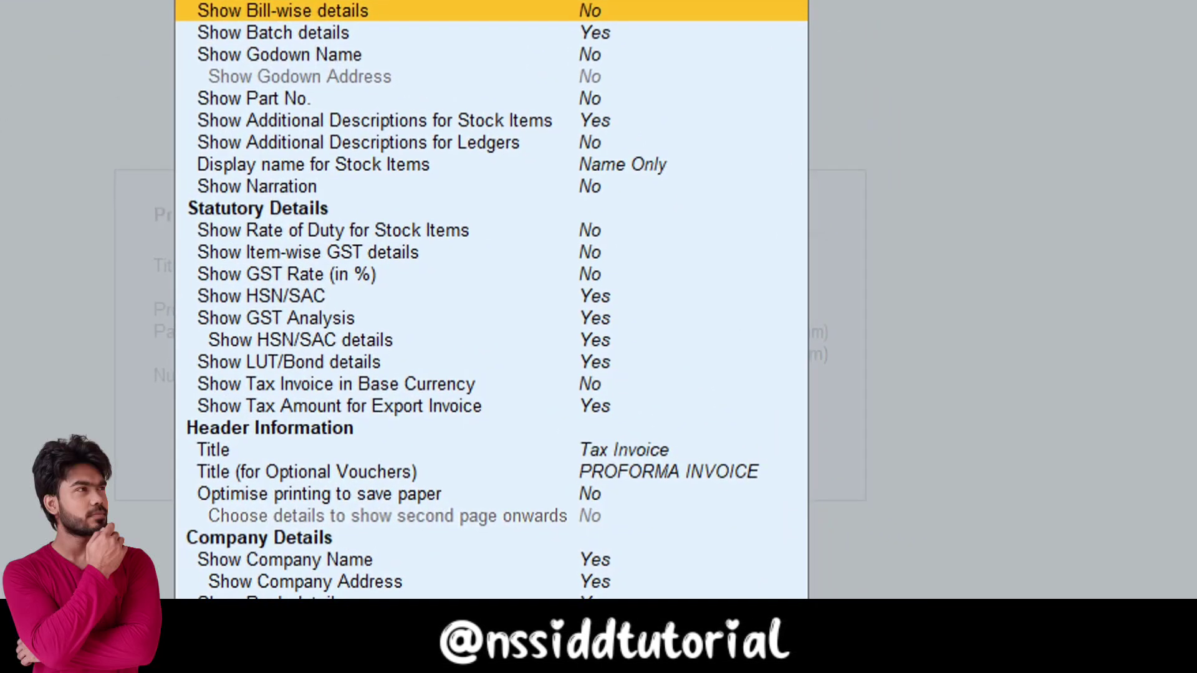
key("Down")
key("Down")
key("Down")
key("Down")
key("Down")
key("Down")
key("Down")
key("Down")
key("Down")
key("Down")
key("Down")
key("Down")
key("Down")
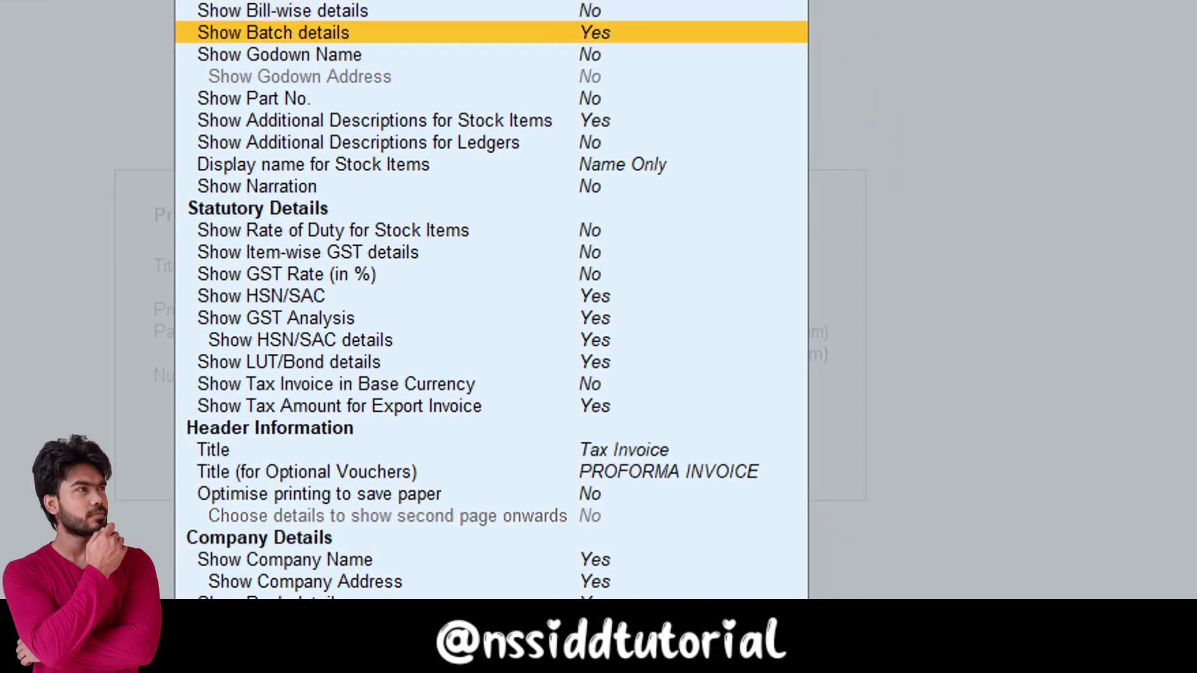
key("Down")
key("Down")
key("Down")
key("Down")
key("Down")
key("Down")
key("Down")
key("Down")
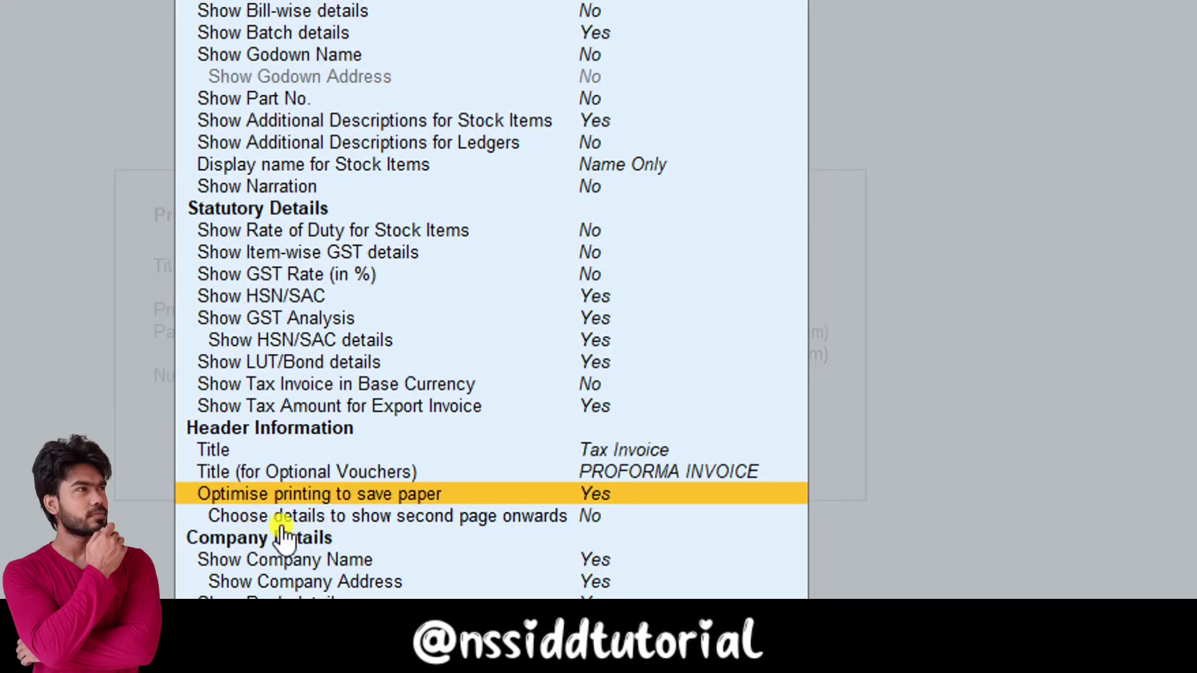
left_click(598, 520)
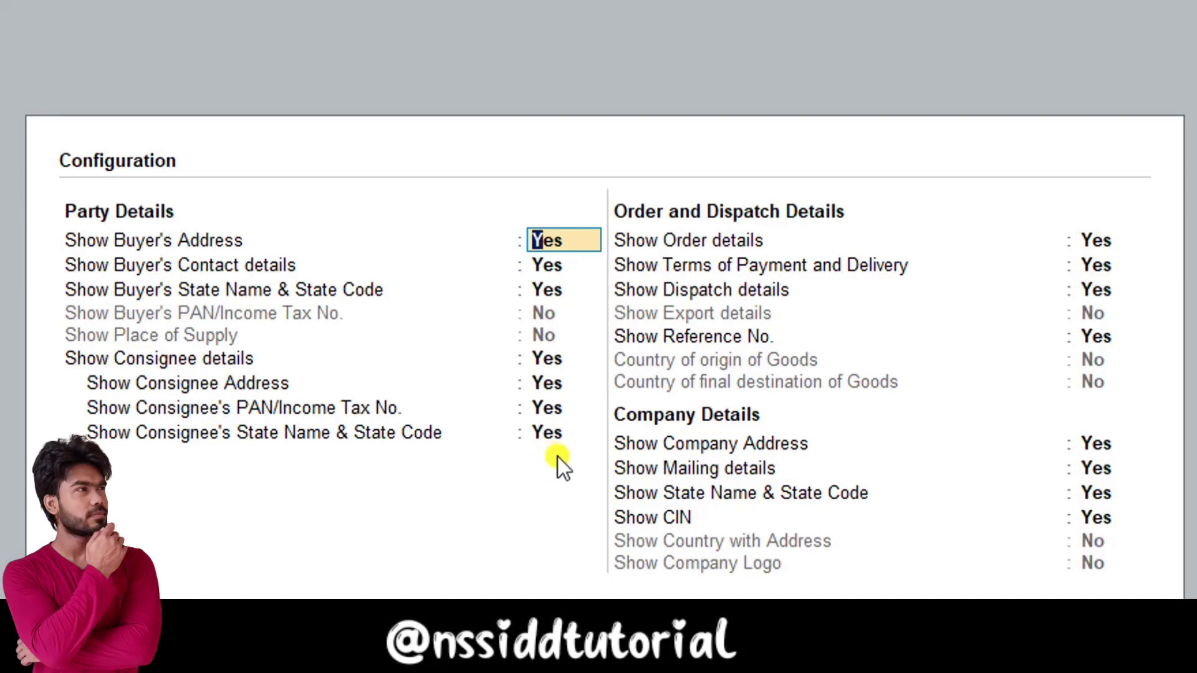
key("Escape")
key("Escape")
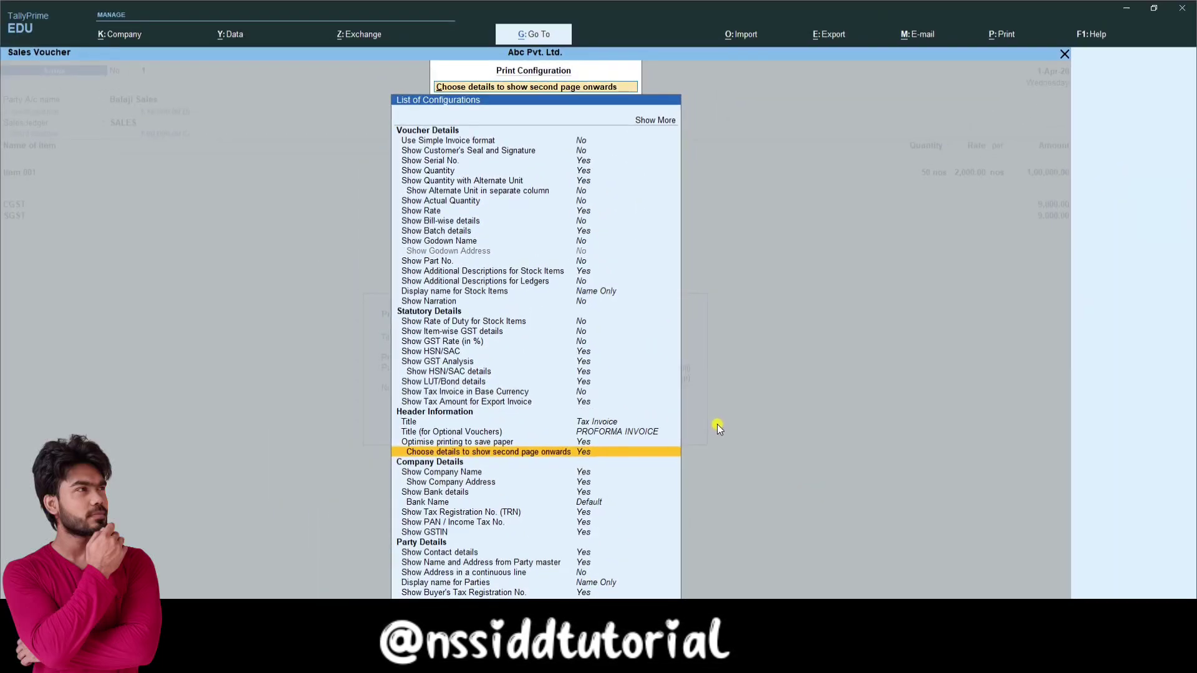
key("Escape")
key("Escape")
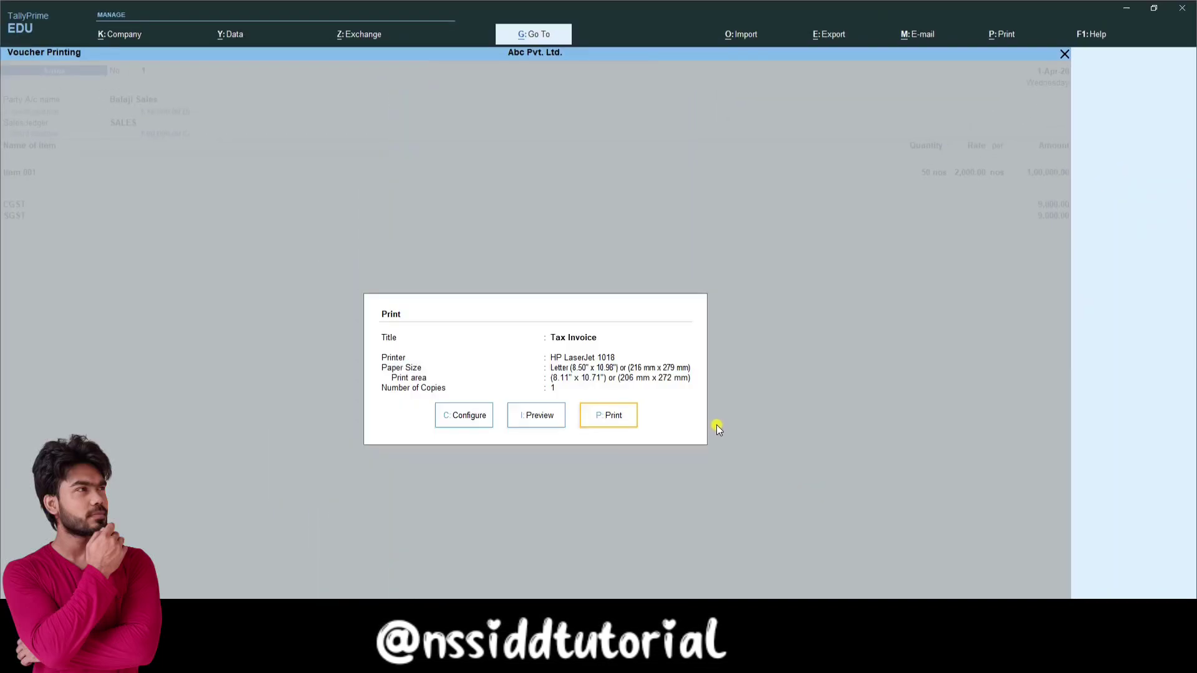
key("Escape")
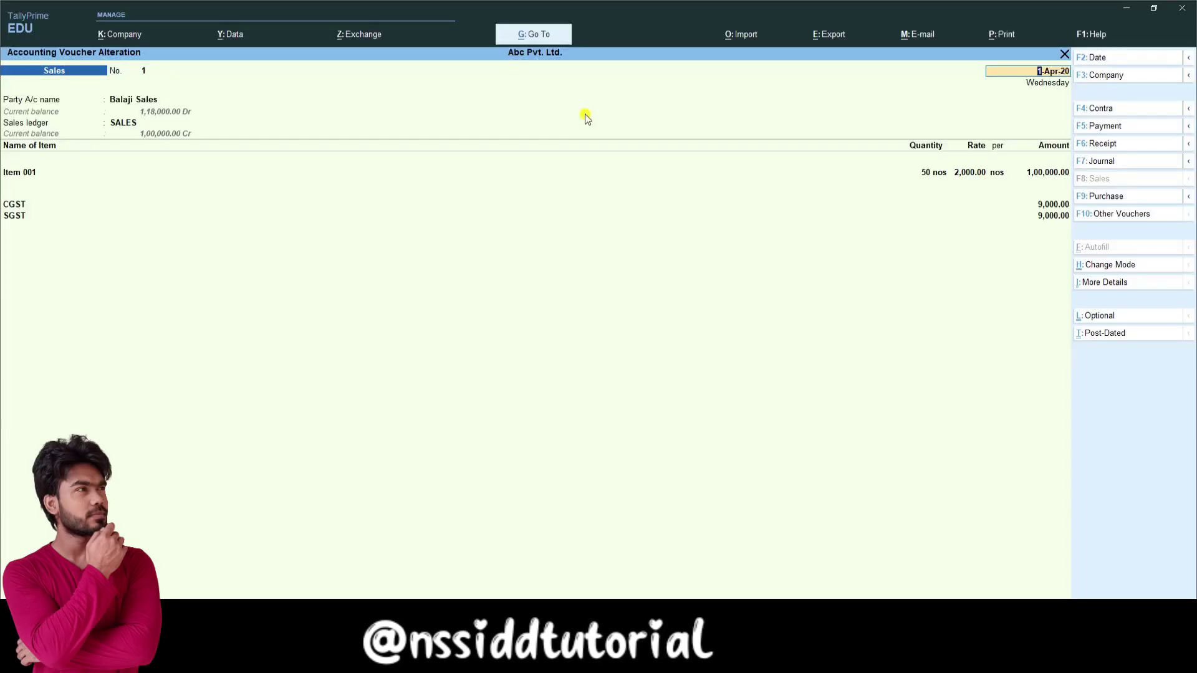
left_click(540, 40)
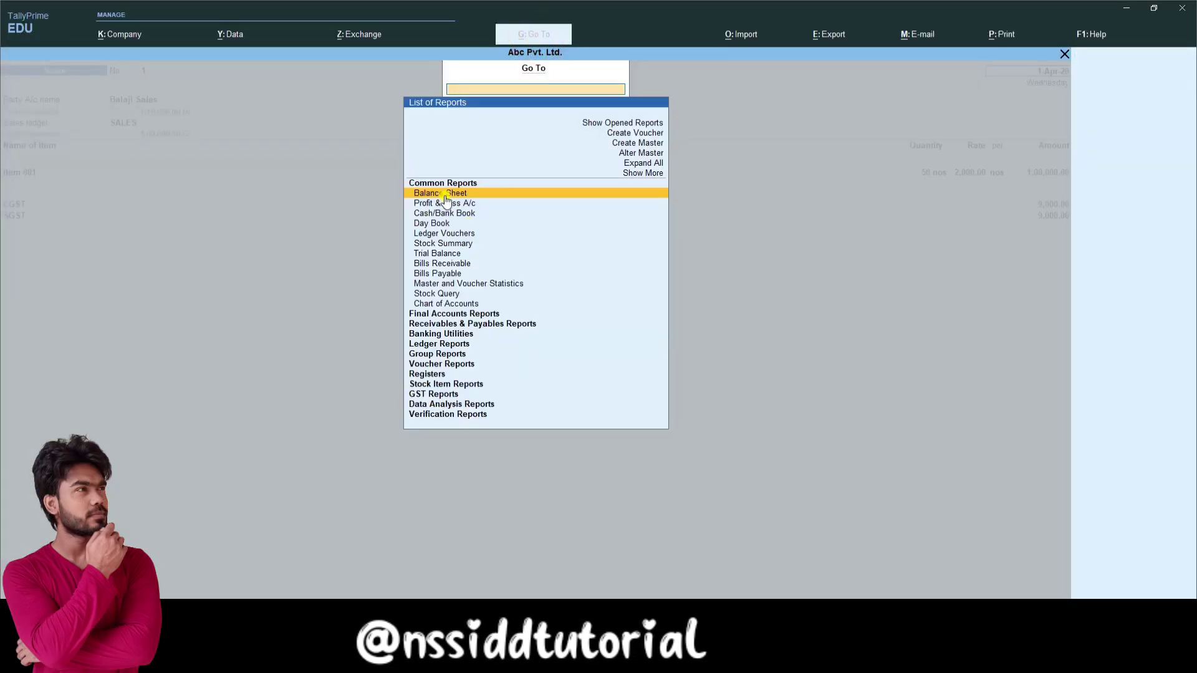
left_click(445, 198)
left_click(537, 36)
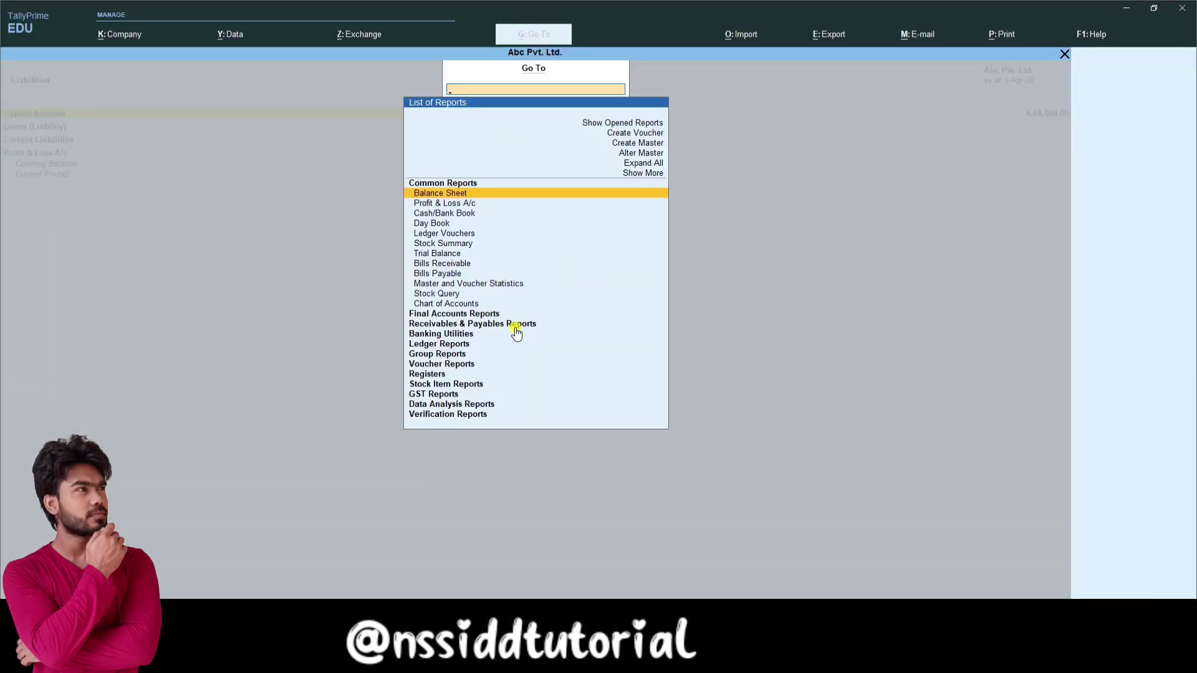
left_click(491, 324)
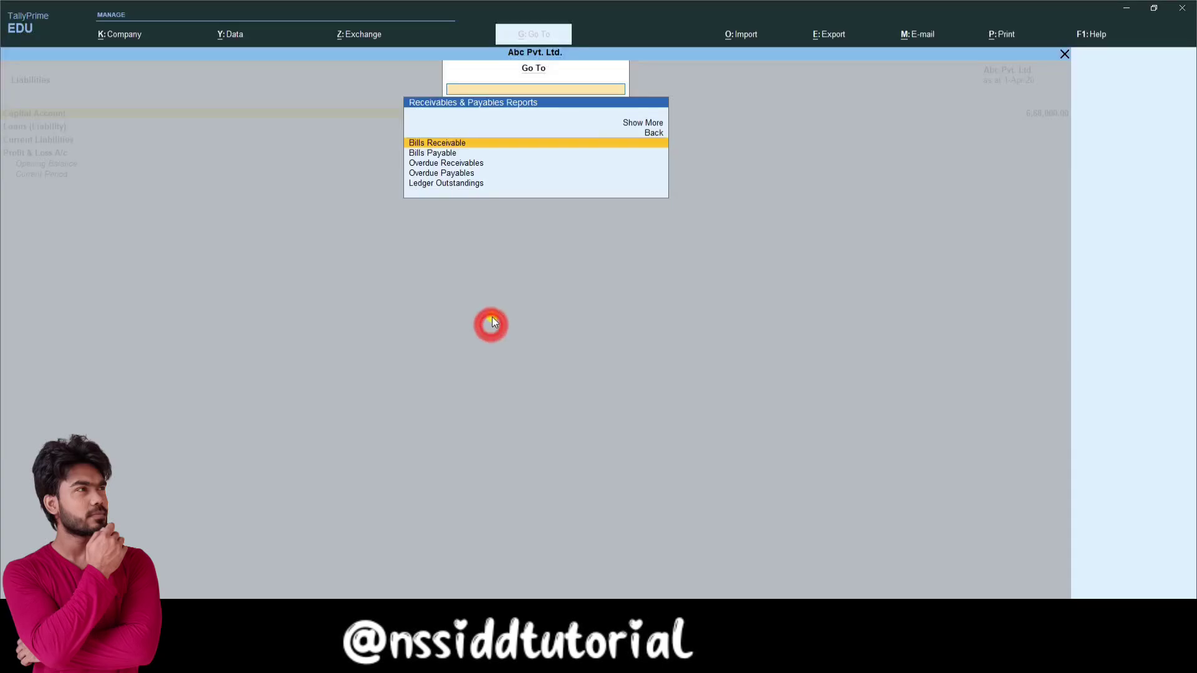
key("Escape")
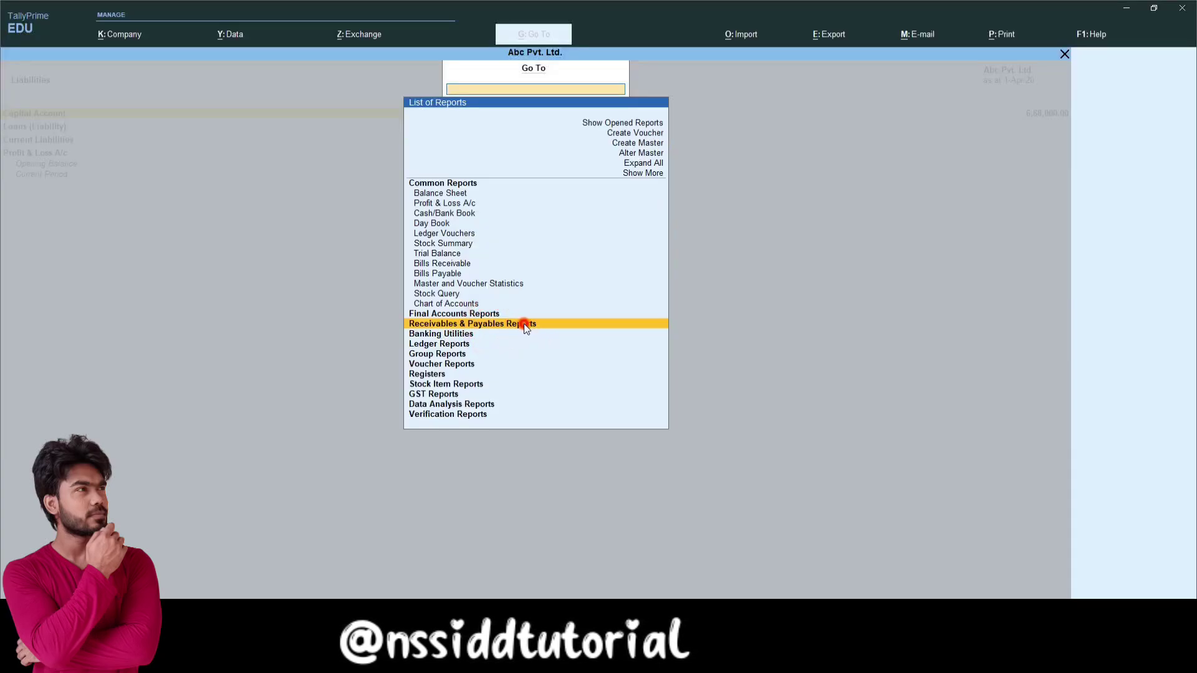
left_click(525, 325)
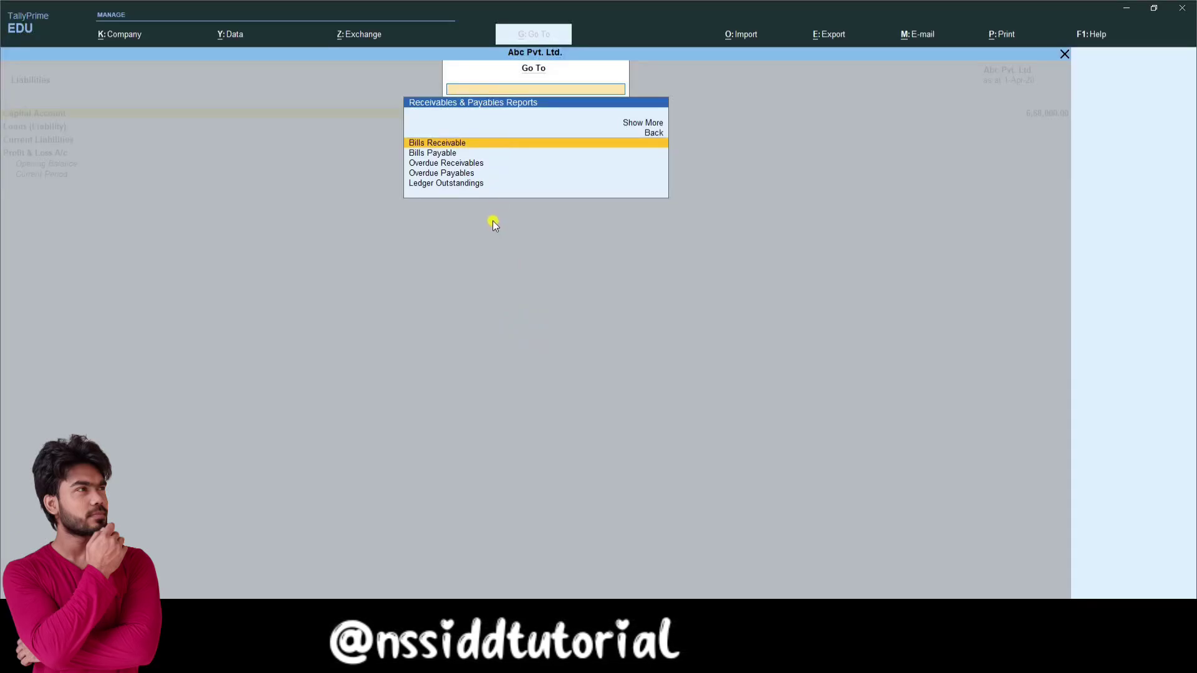
key("Escape")
key("Escape")
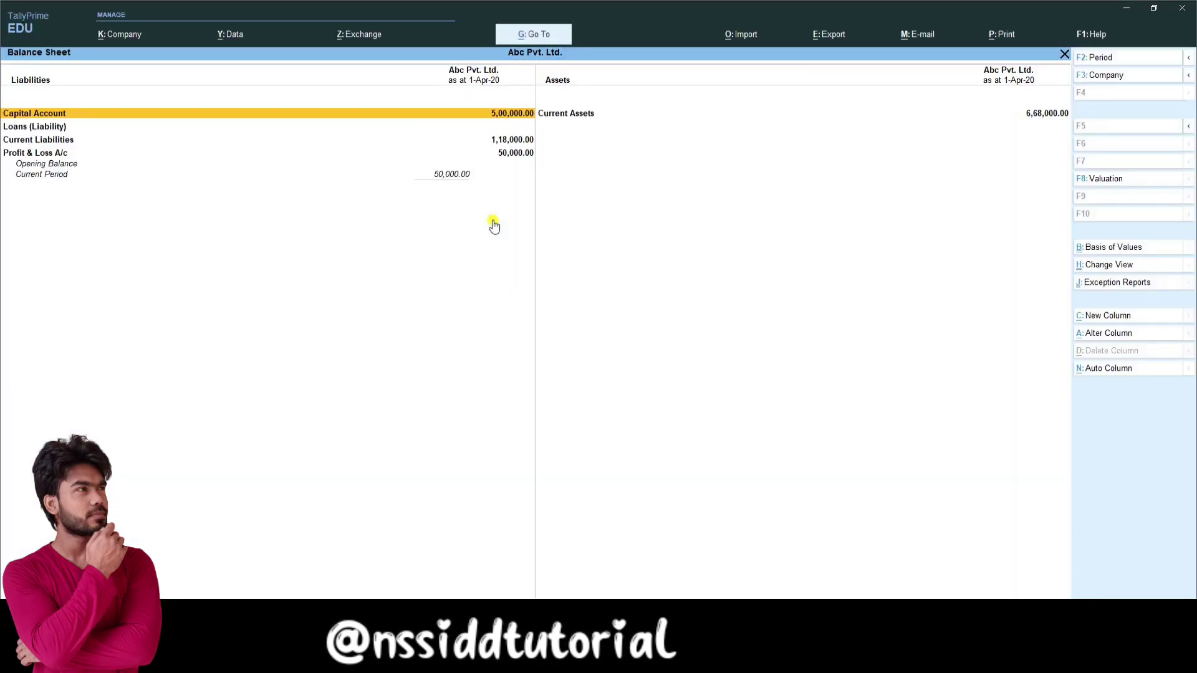
key("Escape")
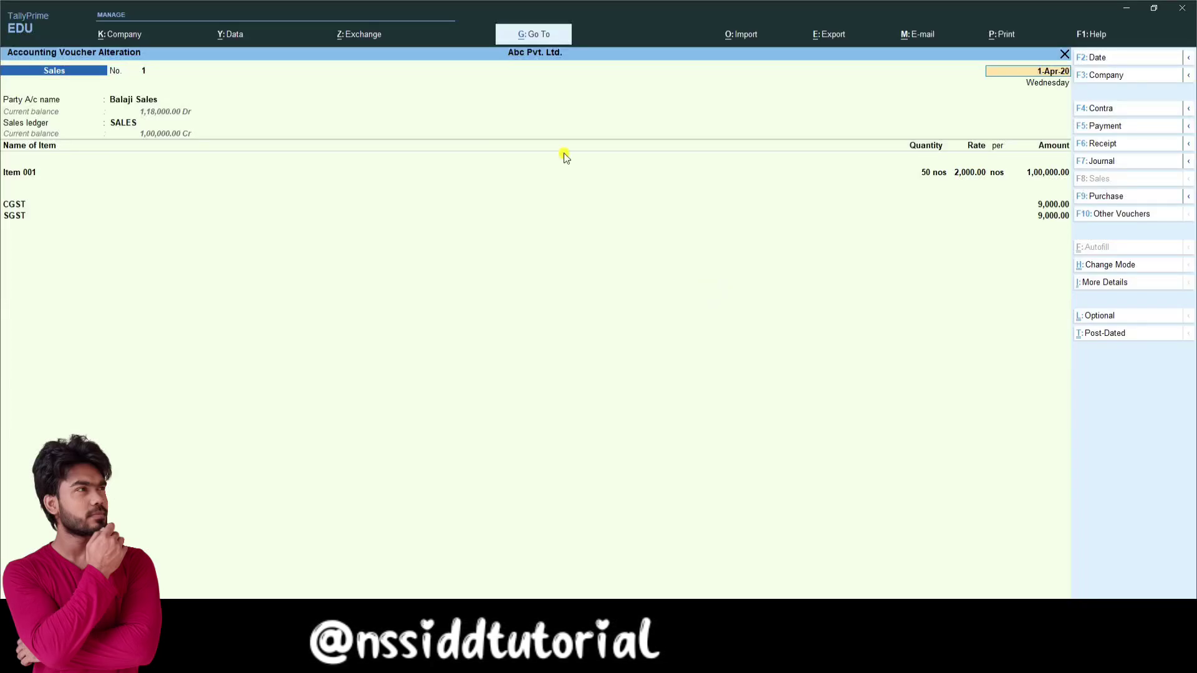
Step: Browse the Go To list, briefly open a new voucher, and return to sales voucher 1
left_click(535, 35)
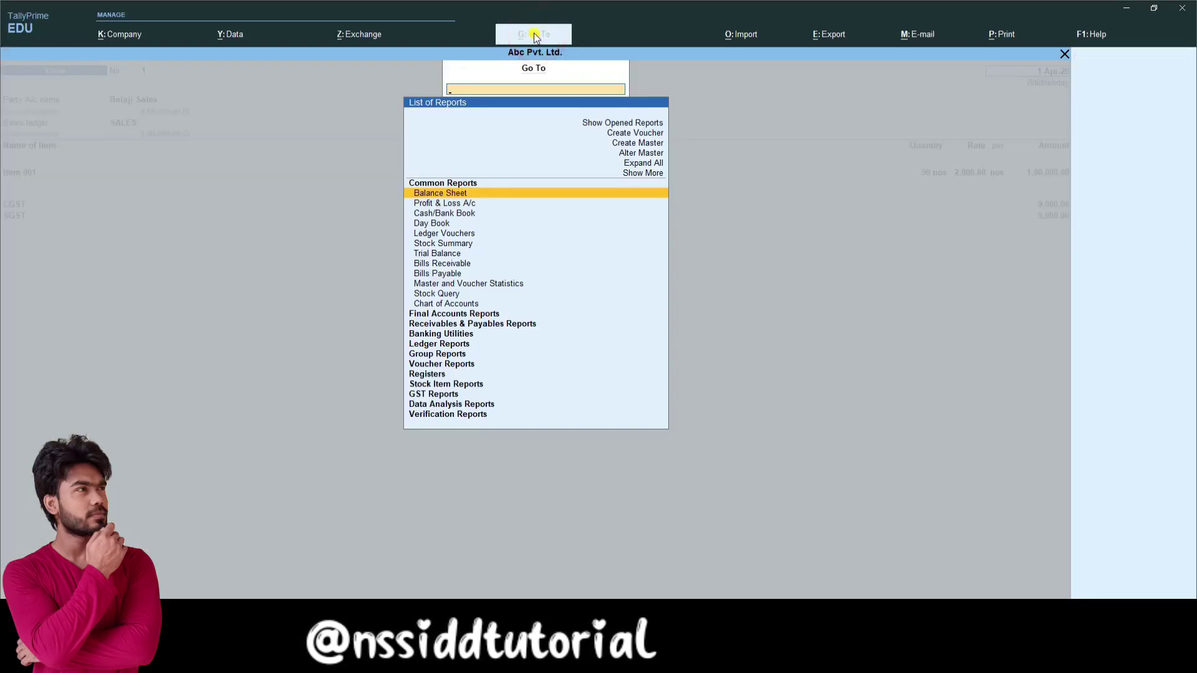
left_click(647, 134)
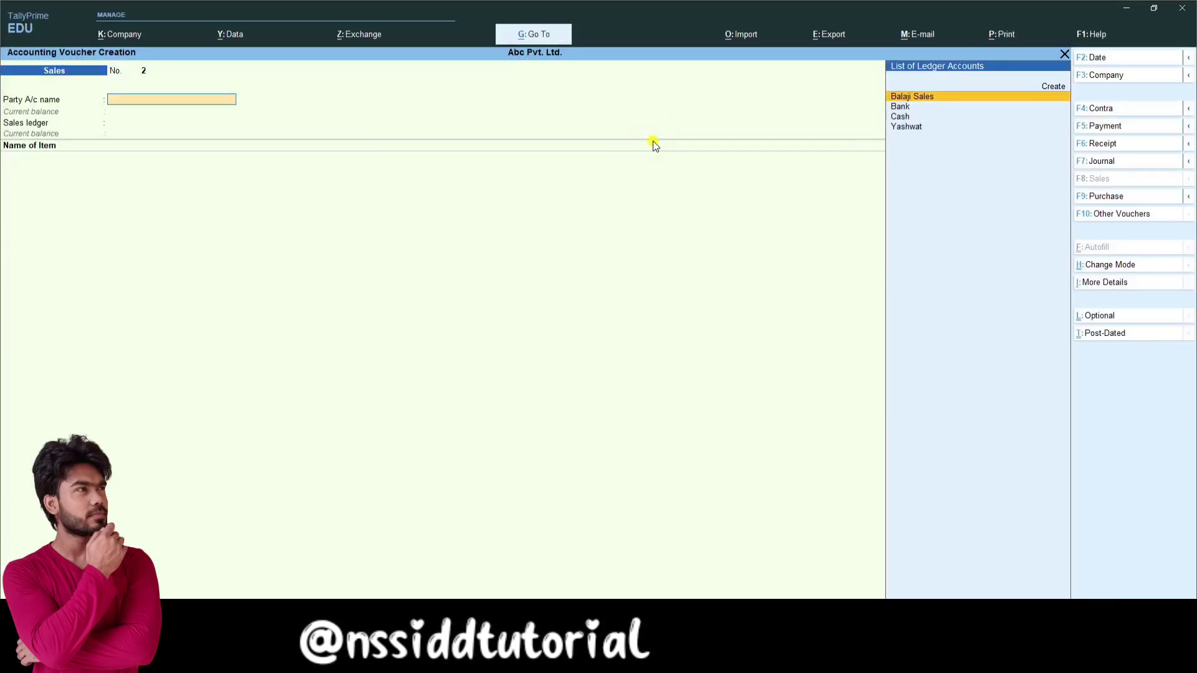
key("Page_Up")
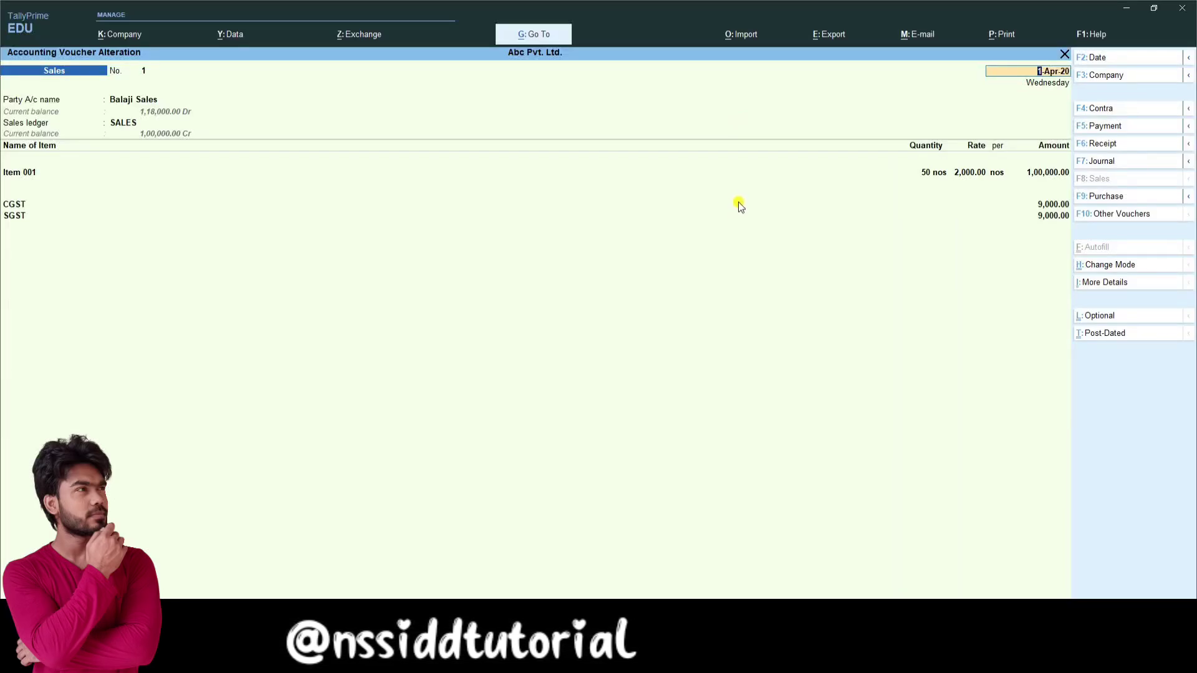
left_click(538, 36)
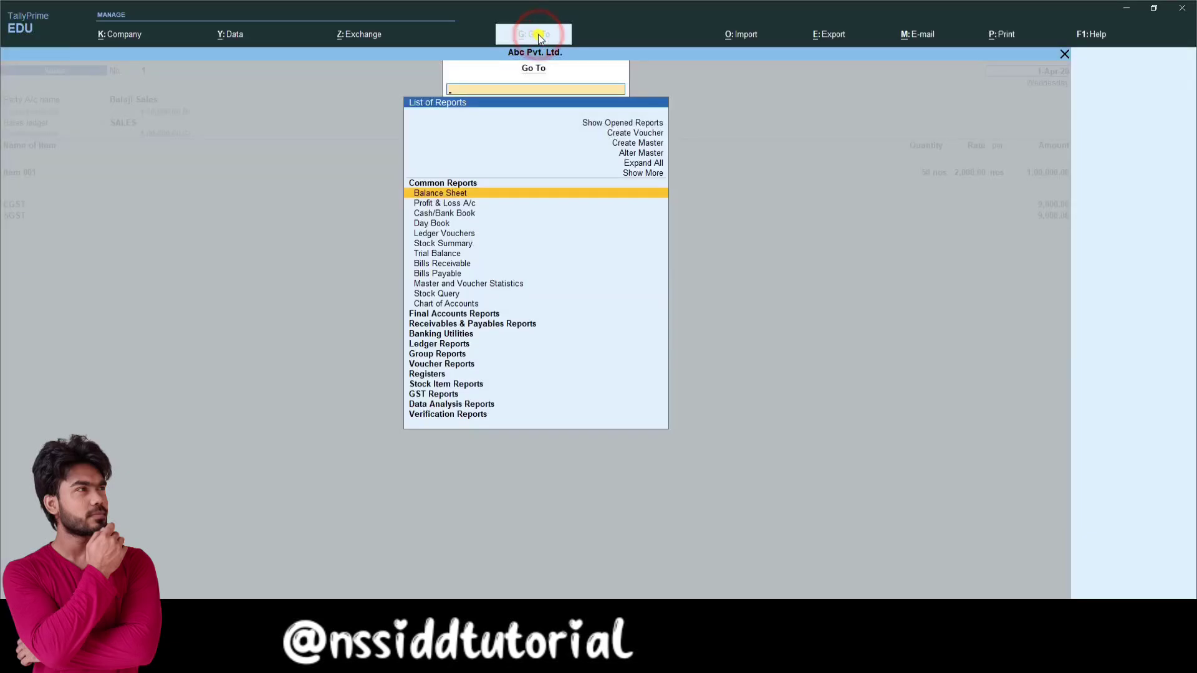
key("Escape")
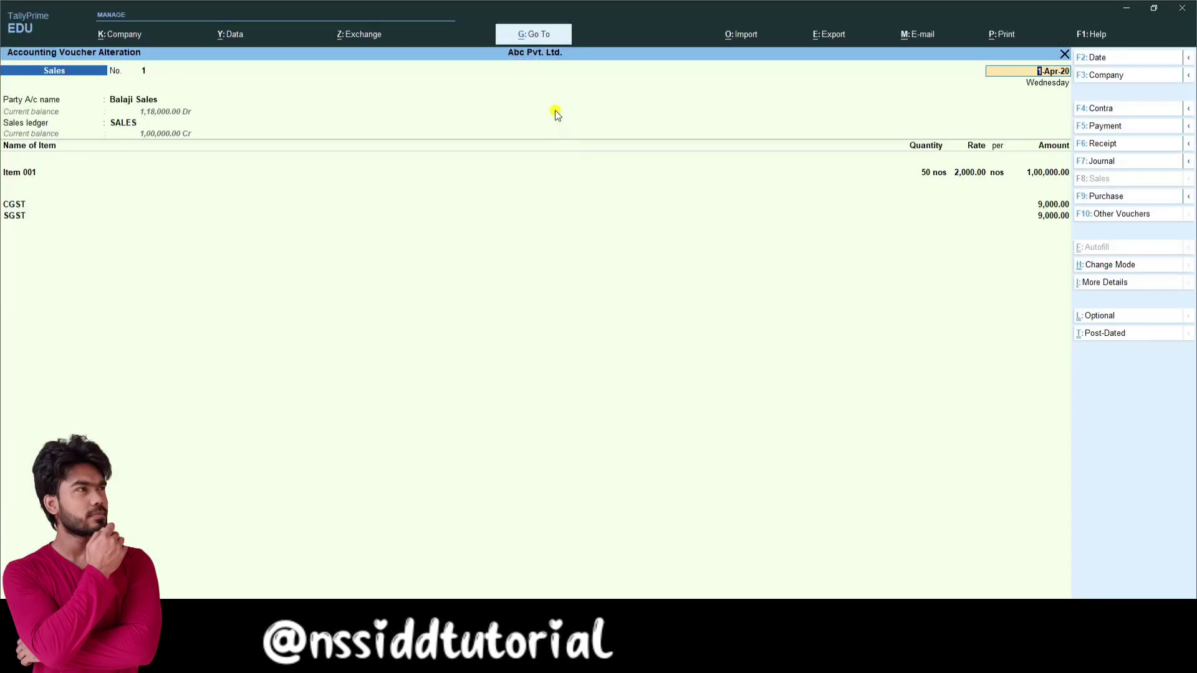
Step: Search 'GST' in Go To and review the GSTR-2 report
left_click(544, 32)
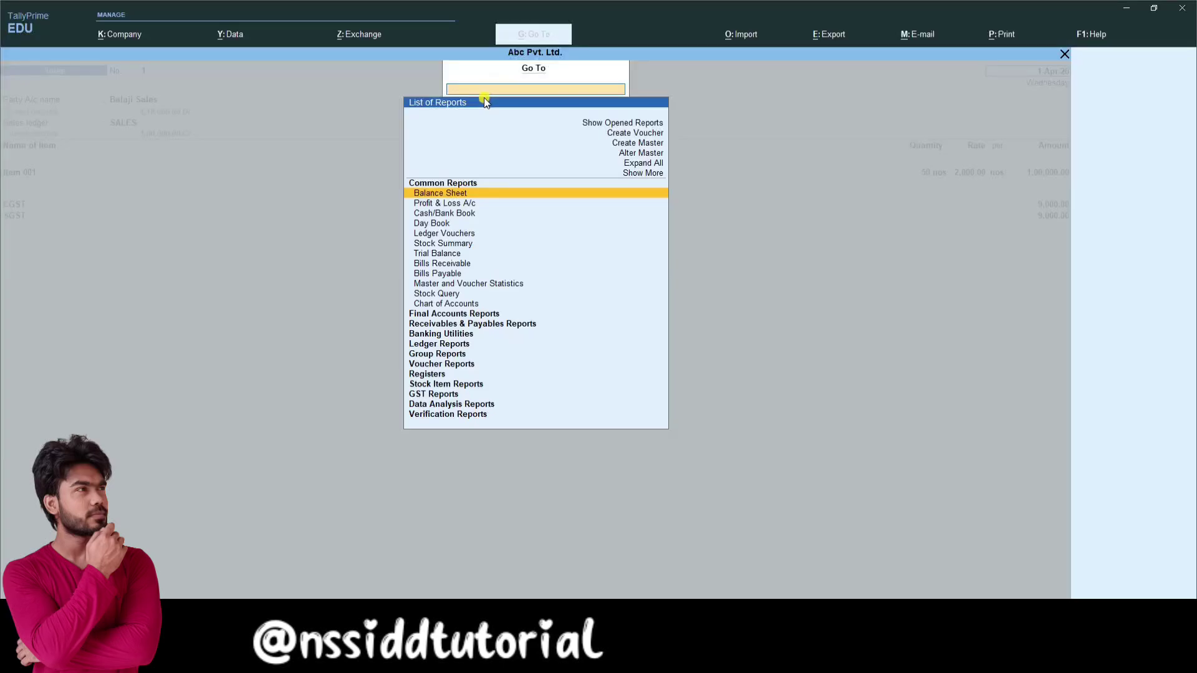
type("GST")
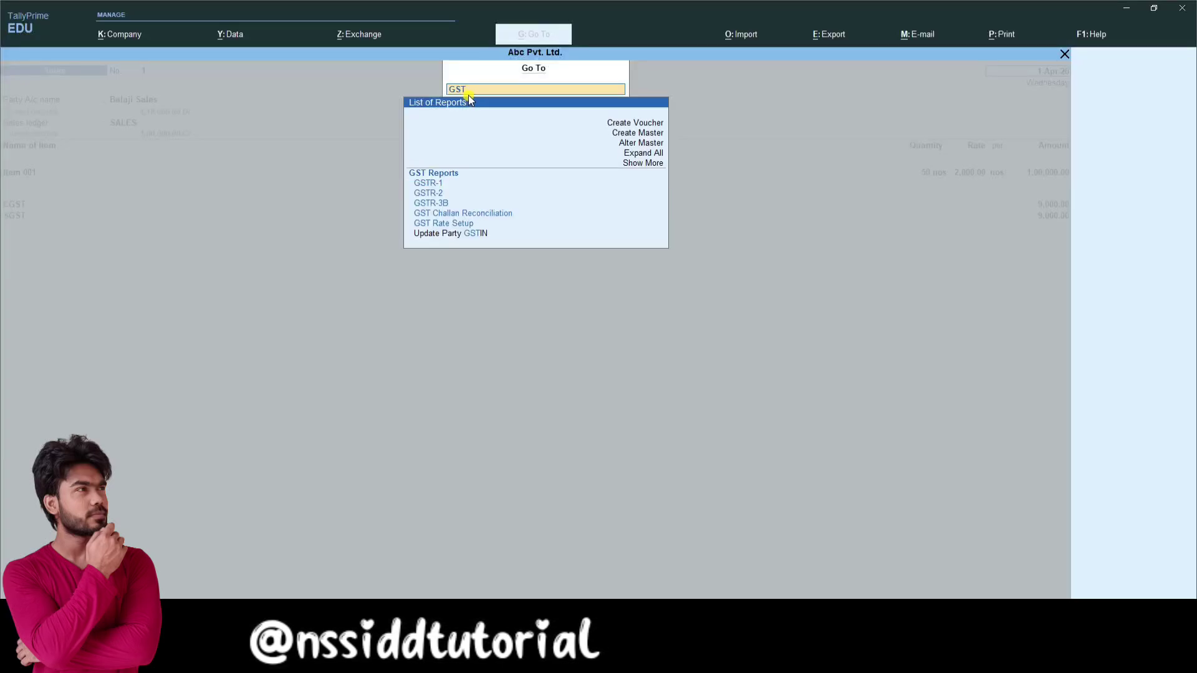
left_click(438, 193)
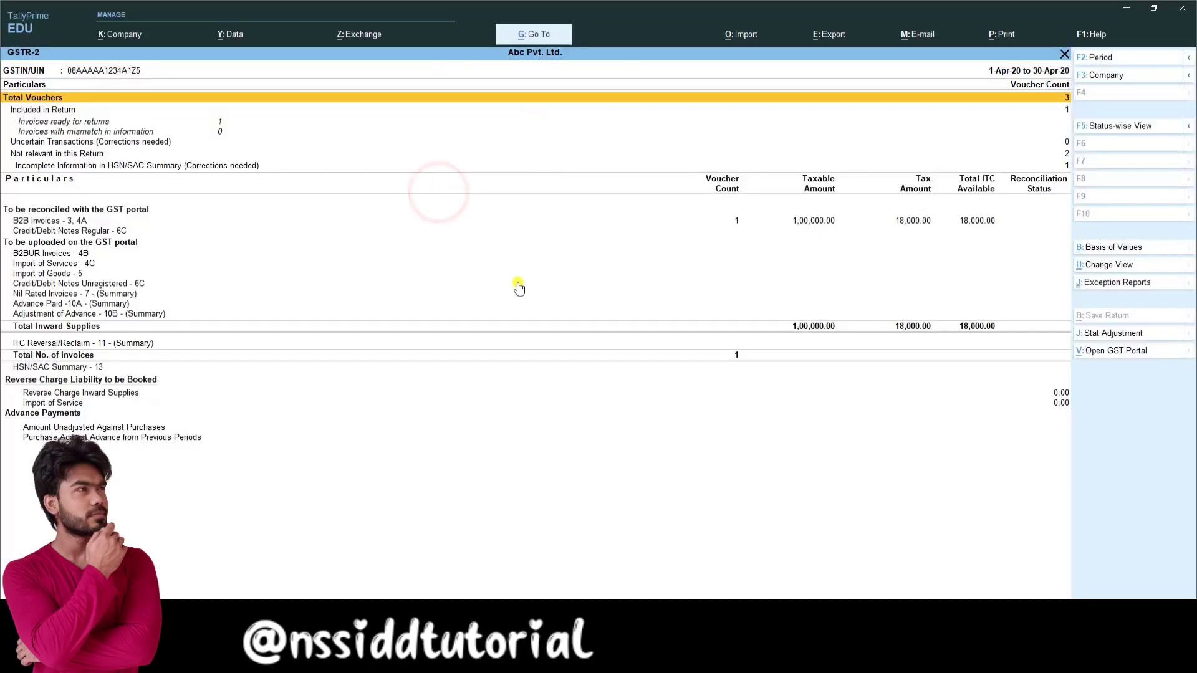
key("Escape")
Step: Search 'GST' again and review the GSTR-1 report
key("alt+g")
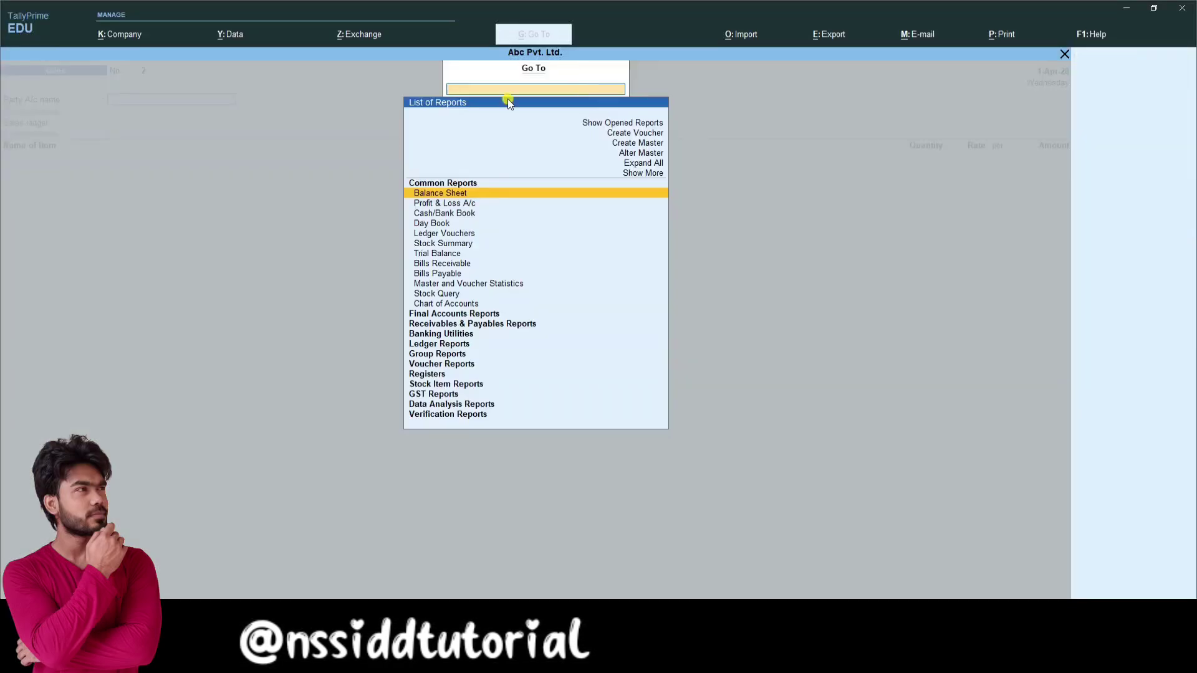
type("GST")
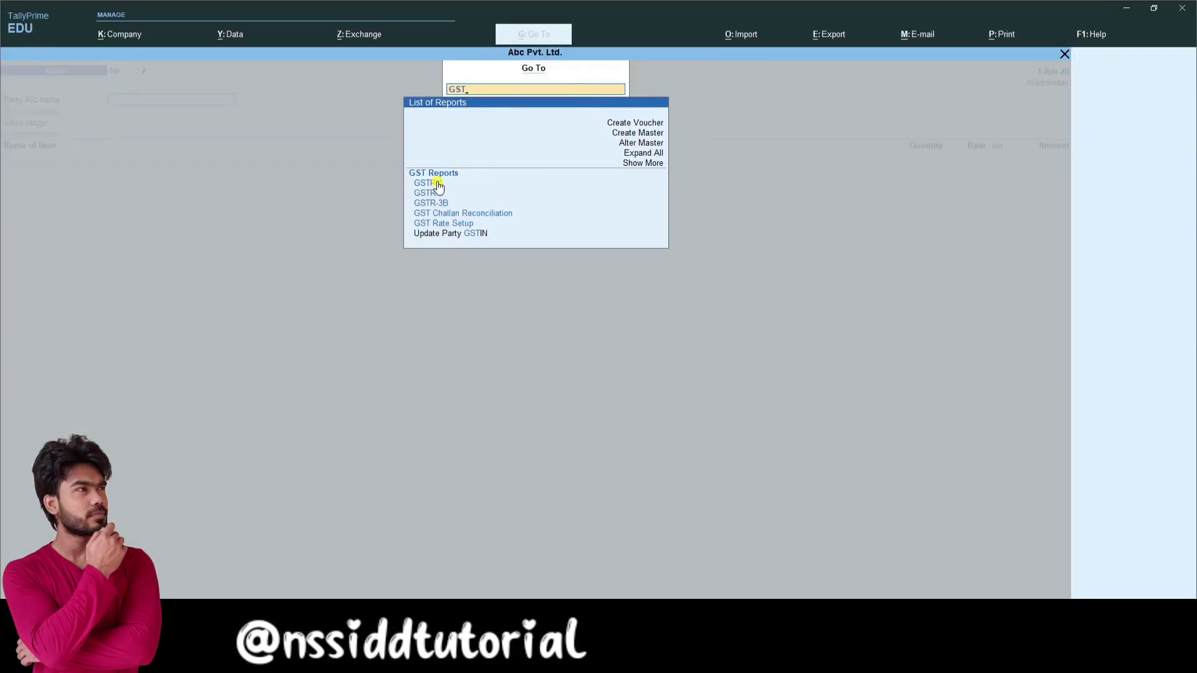
left_click(437, 183)
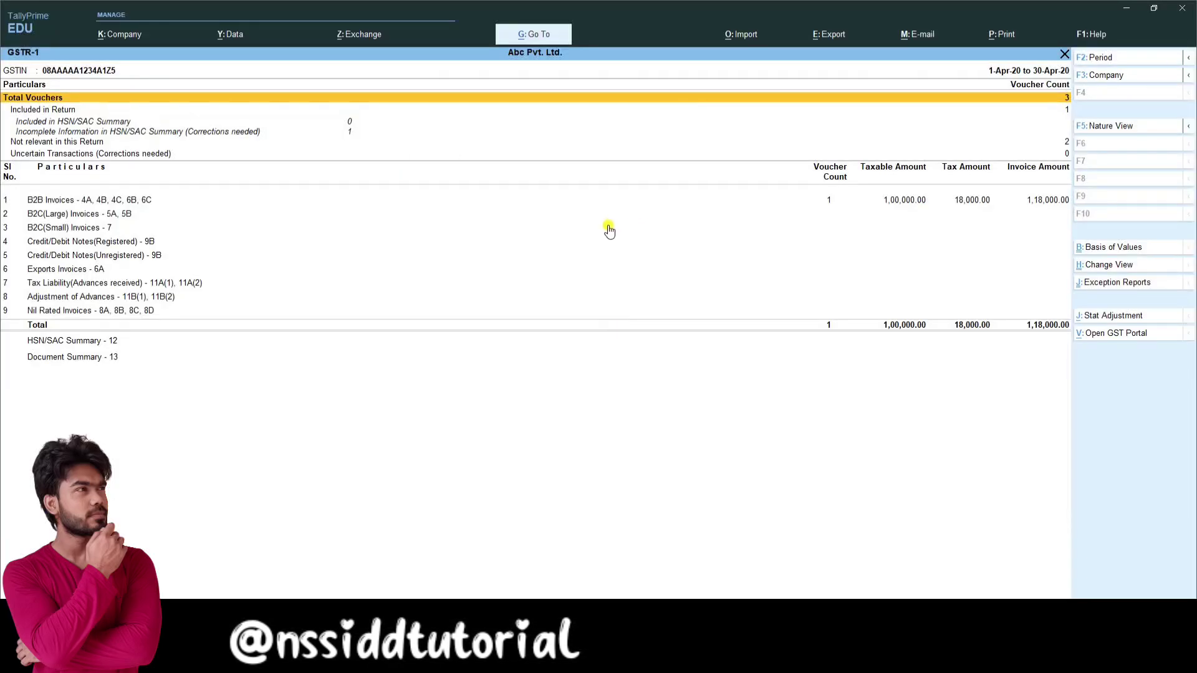
key("Escape")
key("Escape")
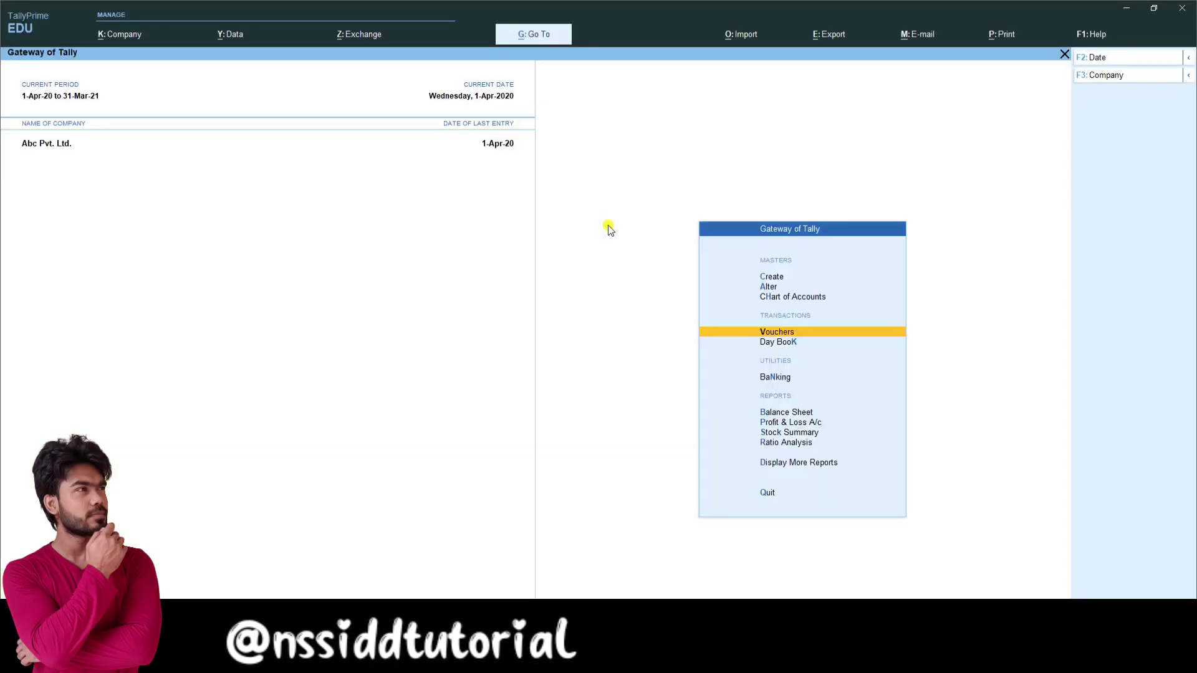